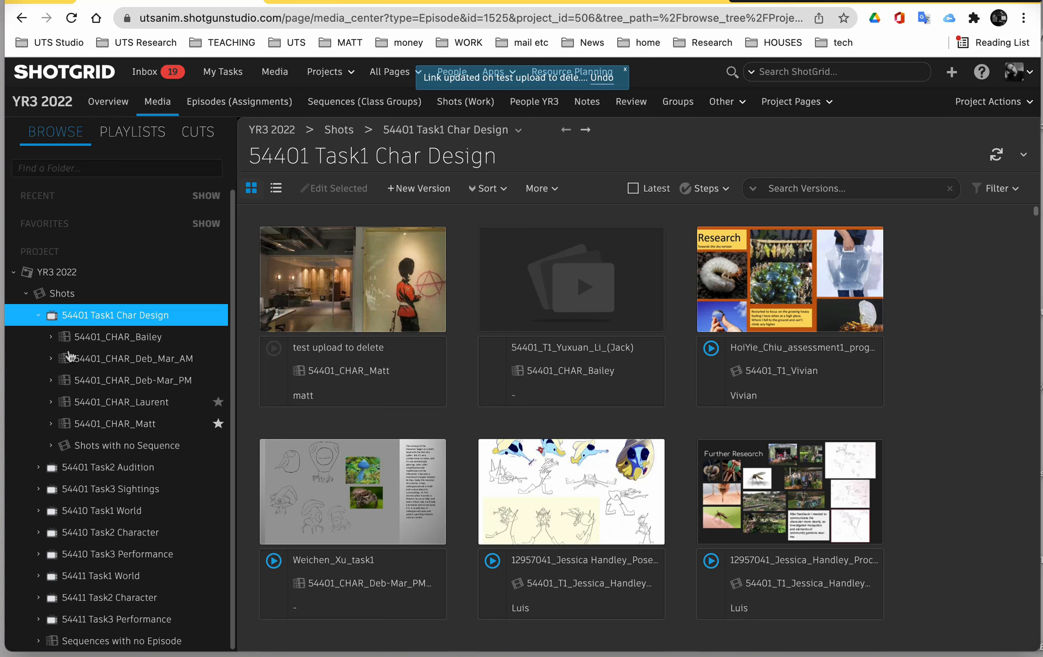
- Open the YR3 2022 project overview and look through its activity feed of recent uploads
click(112, 108)
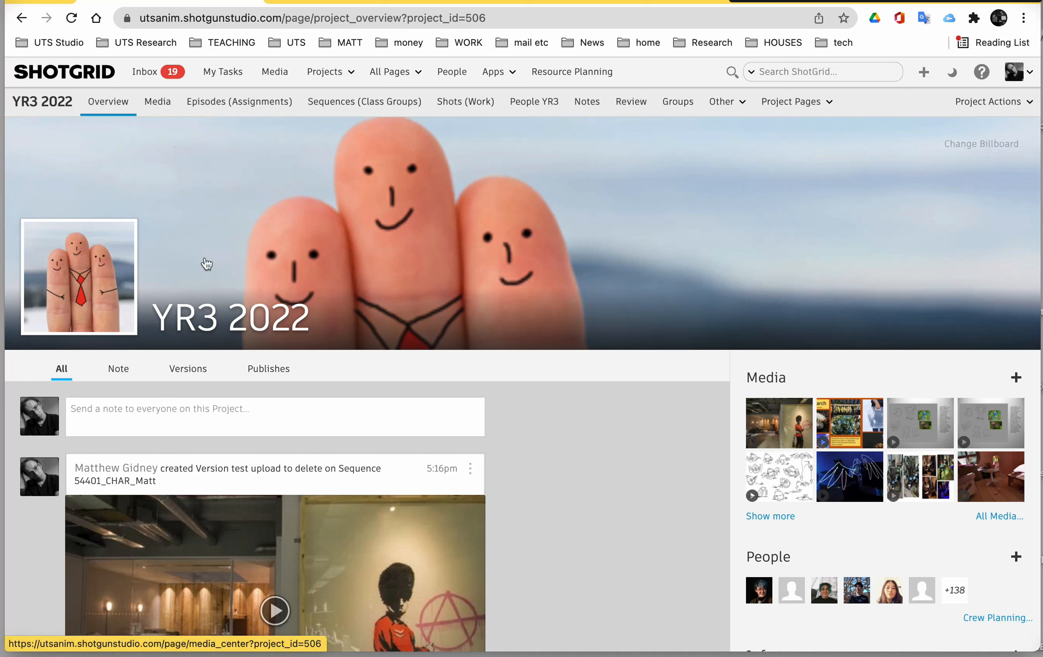
scroll(269, 519, down, 7)
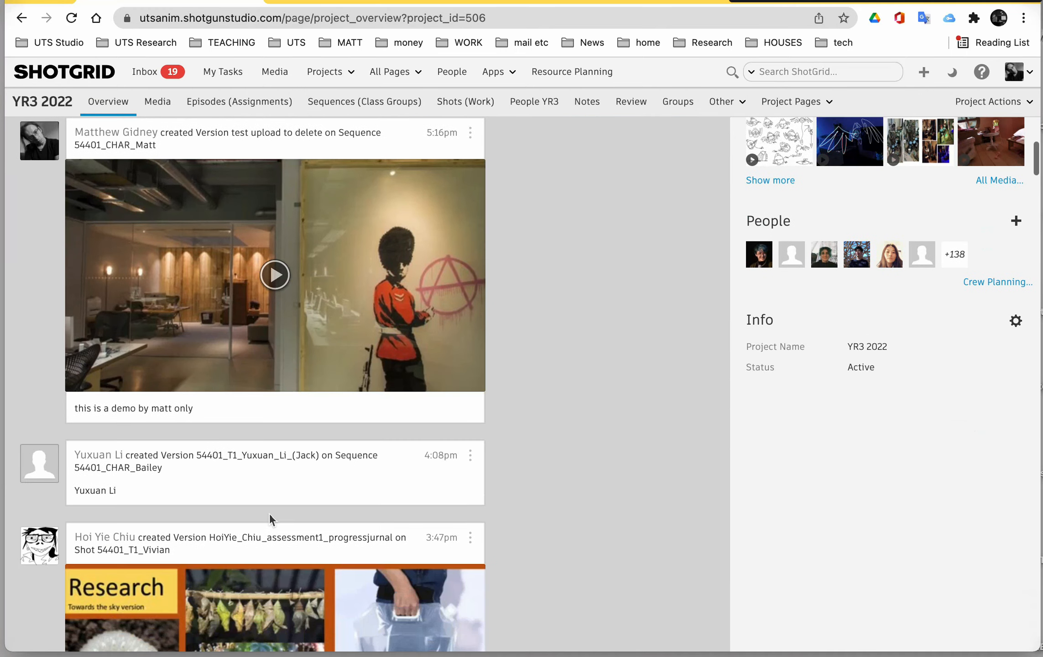
scroll(268, 513, up, 7)
scroll(269, 516, down, 15)
scroll(271, 191, down, 1)
scroll(270, 190, down, 6)
scroll(270, 190, up, 20)
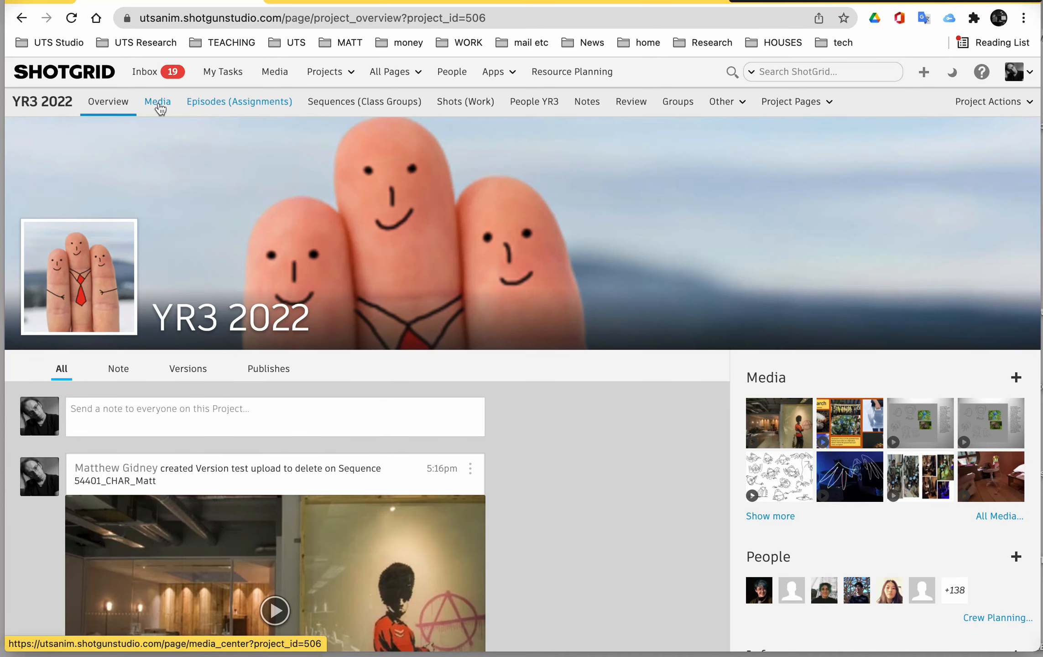
- Open the project's Media page, collapse the Shots folder and browse the versions in 54401 Task1 Char Design
click(158, 103)
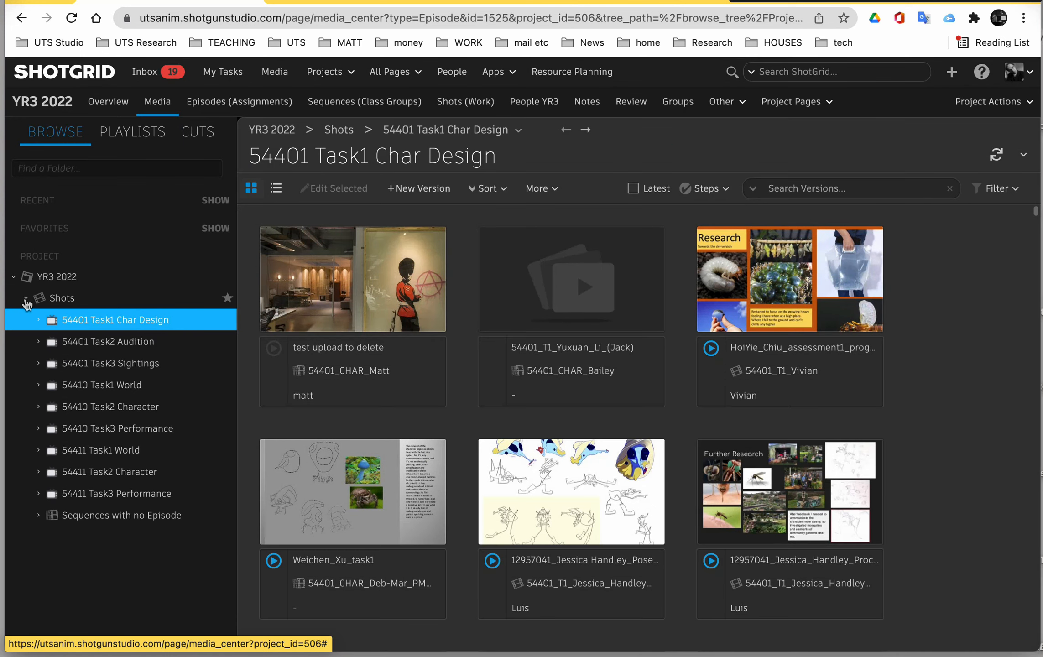
click(26, 300)
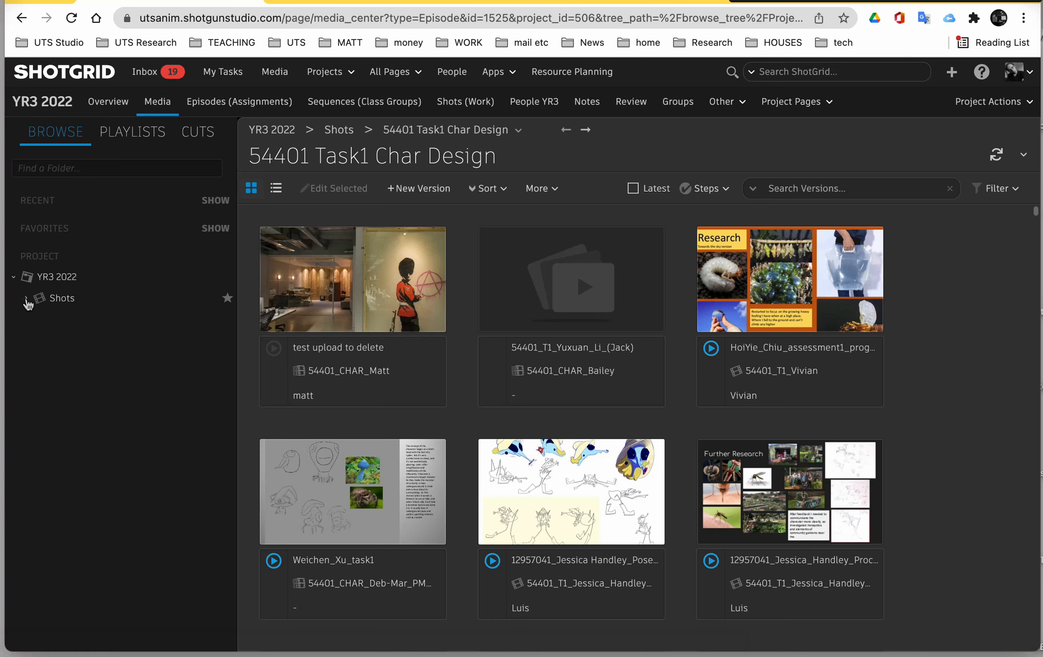
click(27, 300)
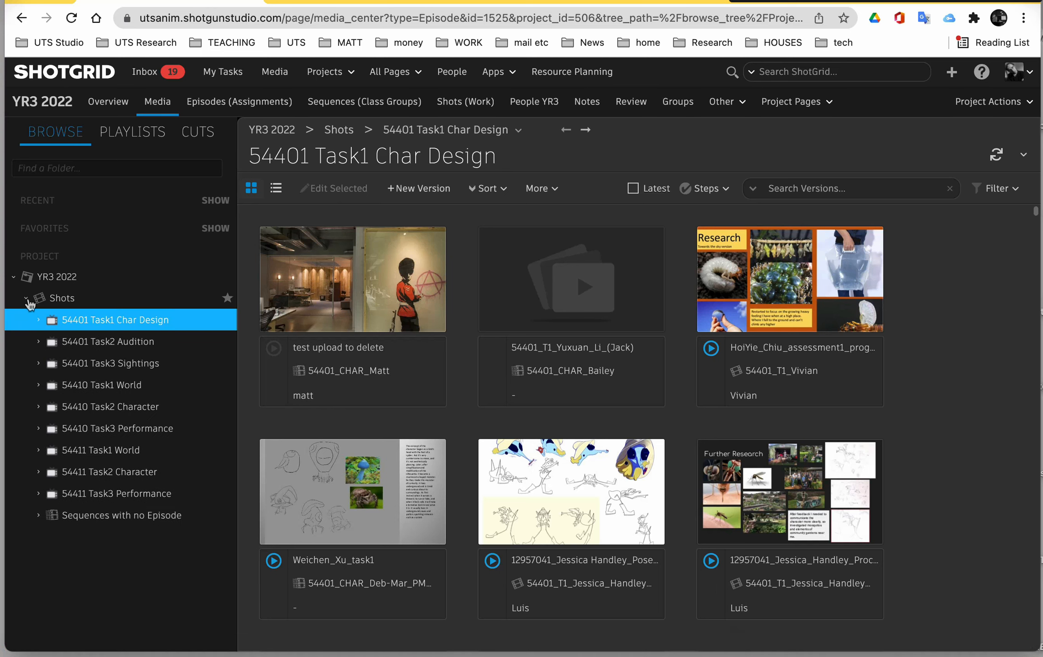
click(26, 300)
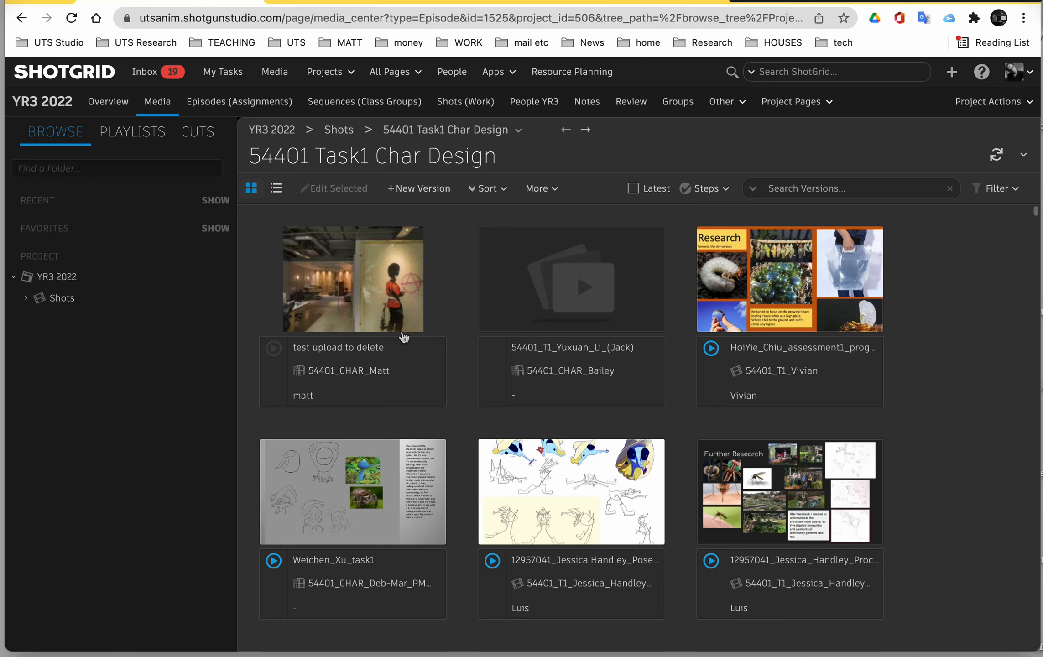
scroll(573, 573, down, 1)
scroll(572, 574, down, 5)
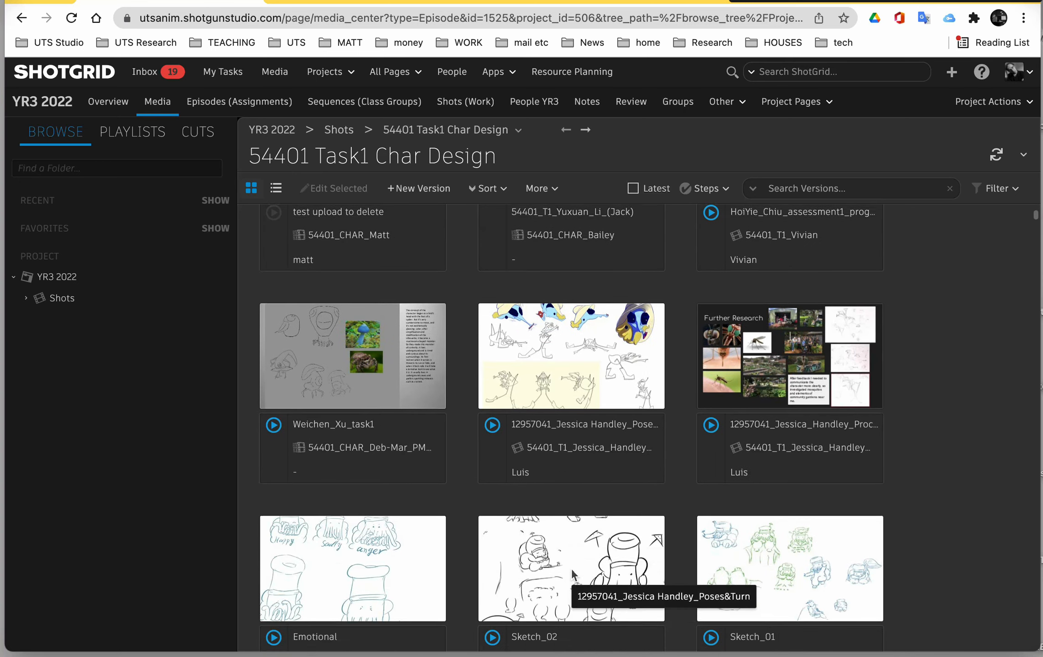
scroll(573, 574, up, 5)
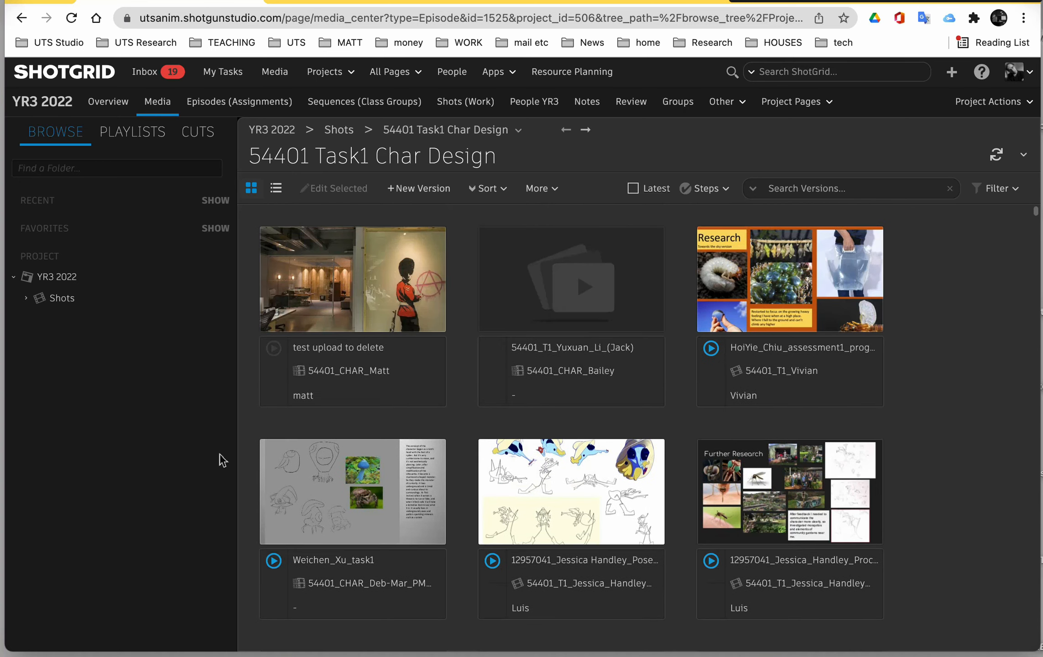
- Expand Shots and 54401 Task2 Audition, check the first class group's shots, and expand the starred class group
click(26, 299)
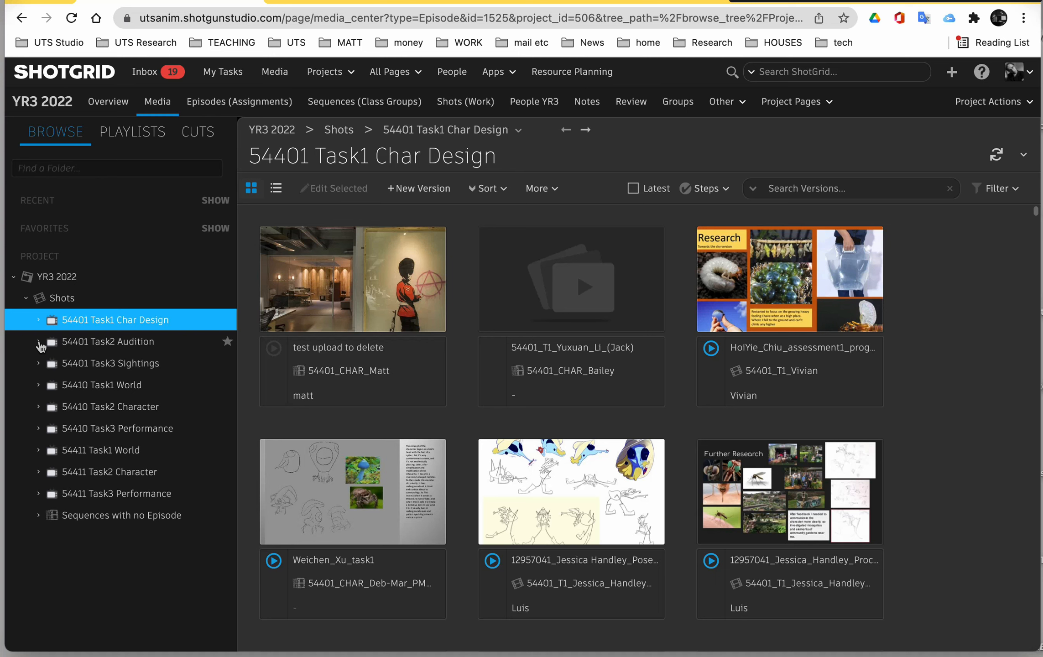
click(39, 342)
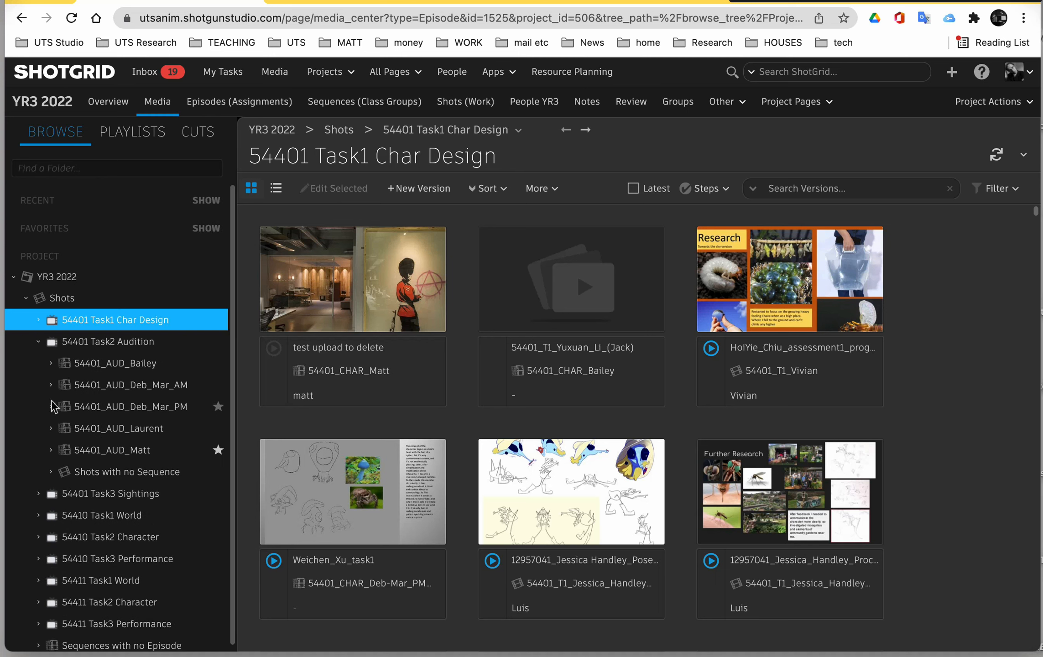
click(50, 363)
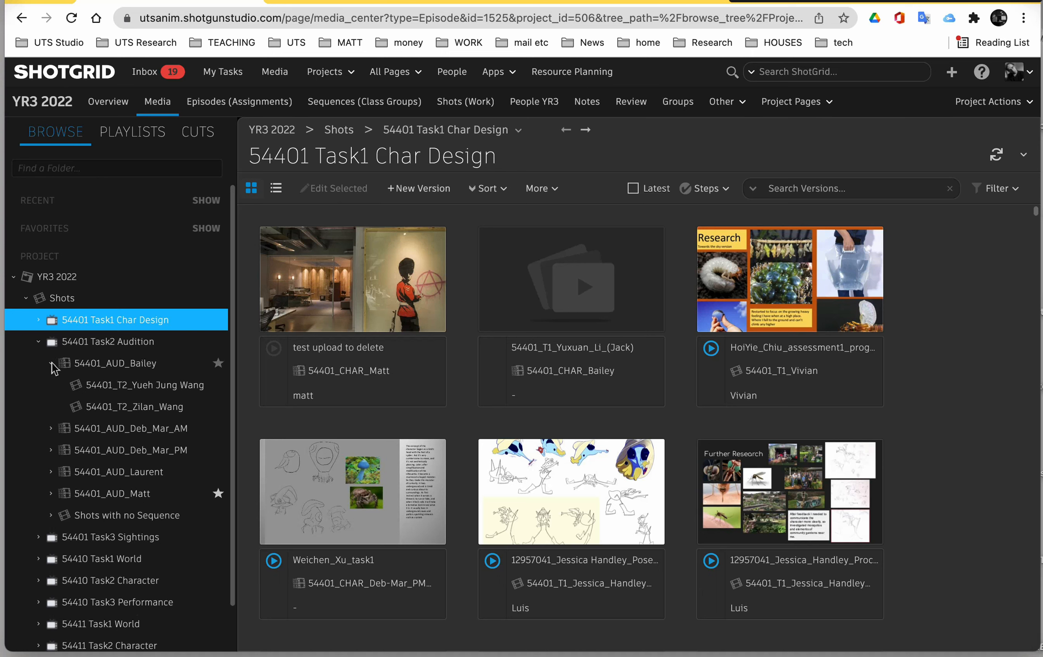
click(51, 364)
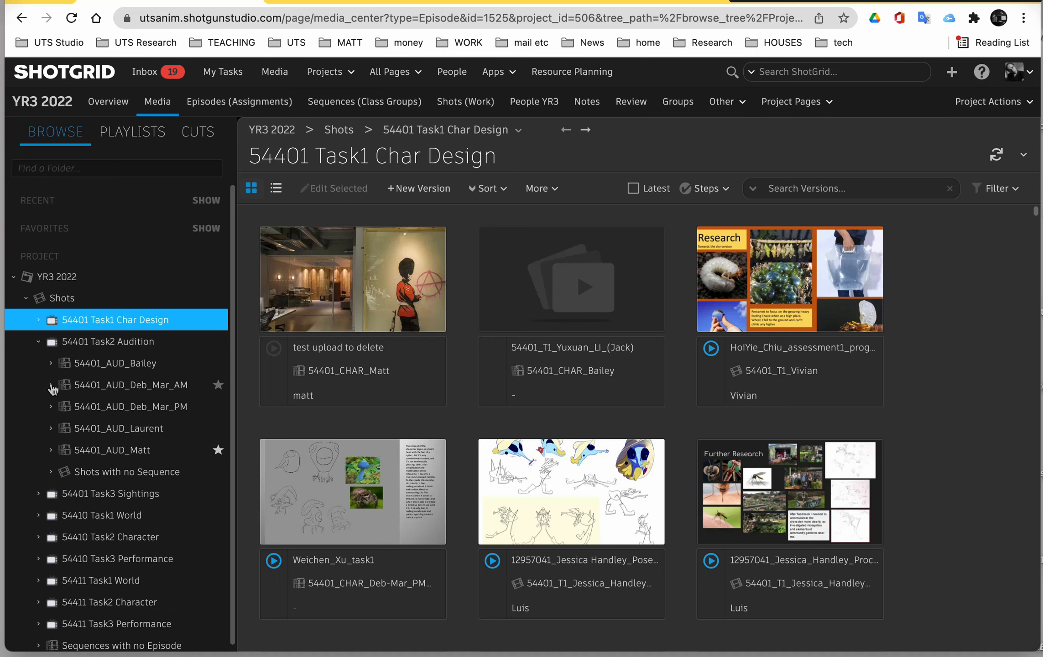
click(51, 451)
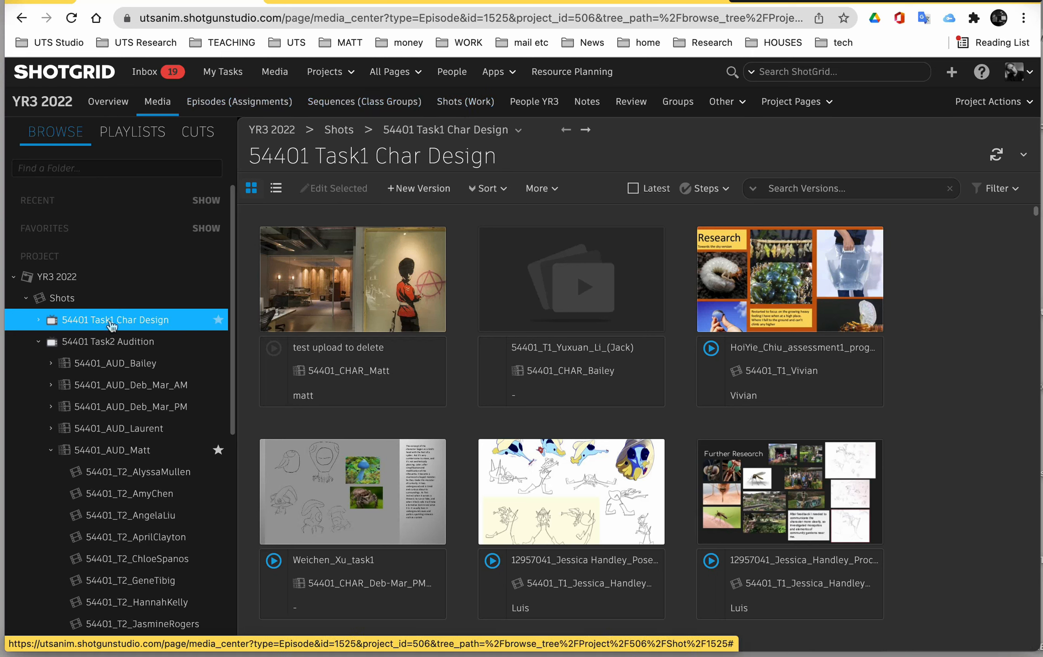
- Expand 54401 Task1 Char Design, open its starred class group and look through the group's list of student shots
click(39, 321)
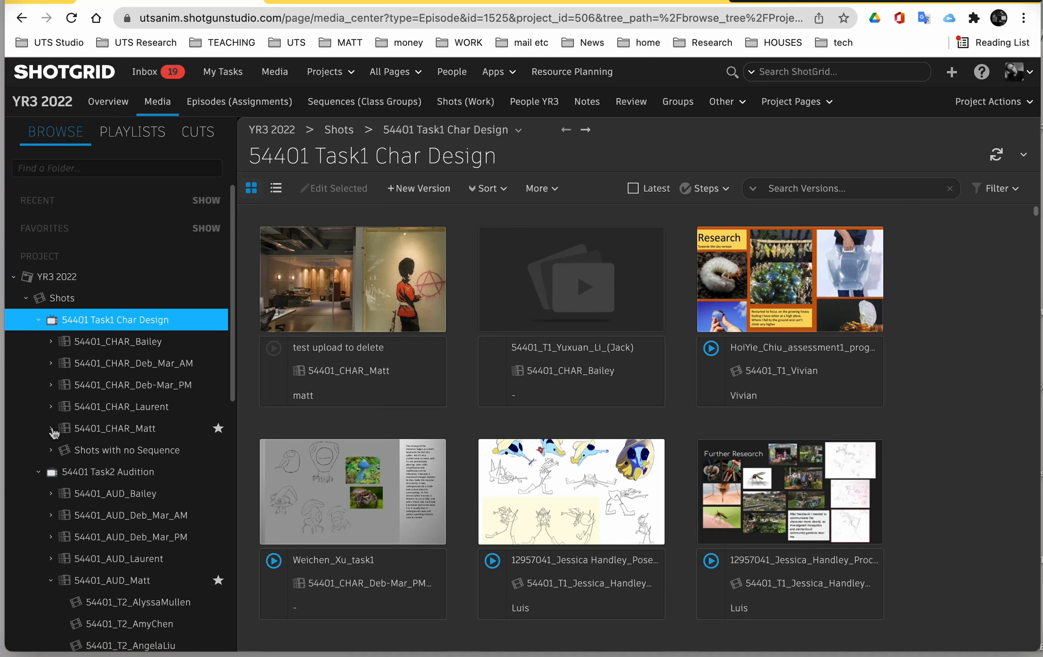
click(51, 429)
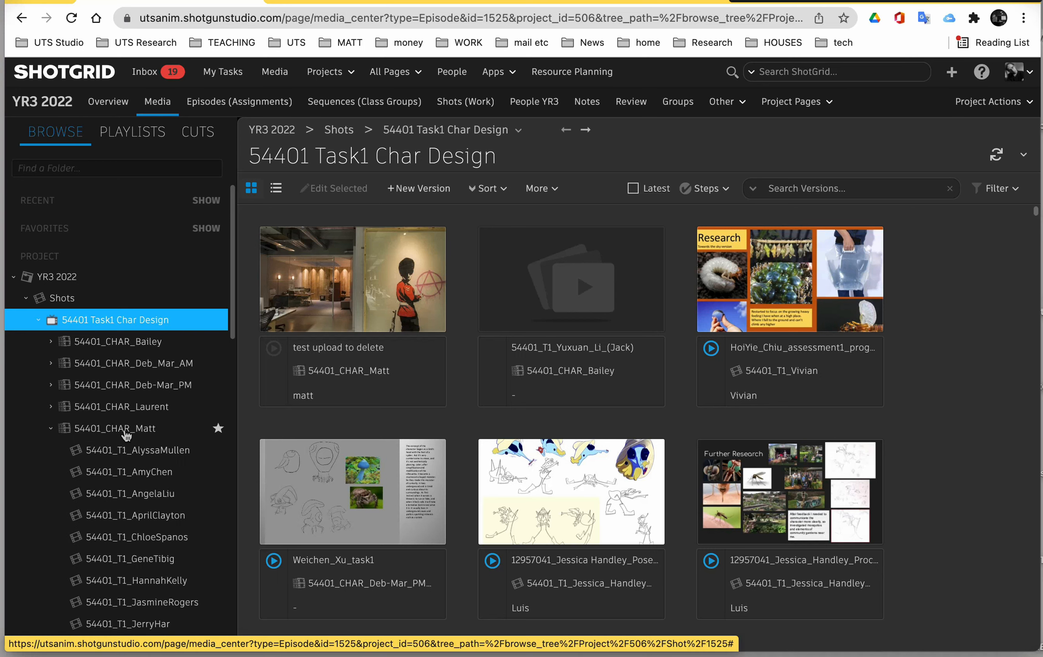
click(126, 435)
scroll(158, 392, down, 5)
scroll(157, 390, up, 1)
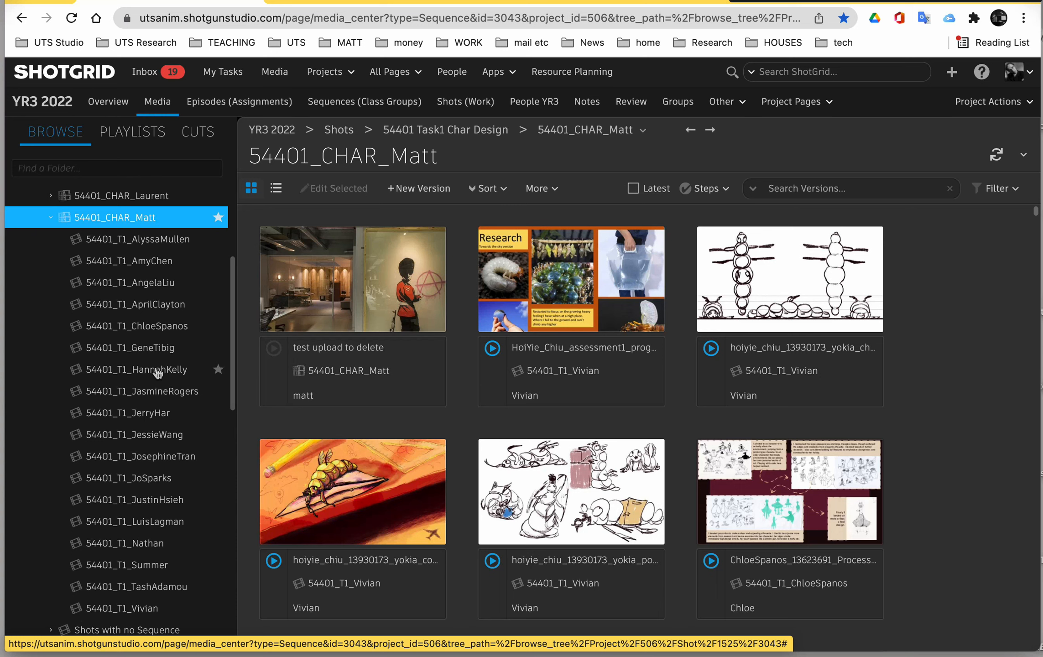
scroll(155, 364, up, 2)
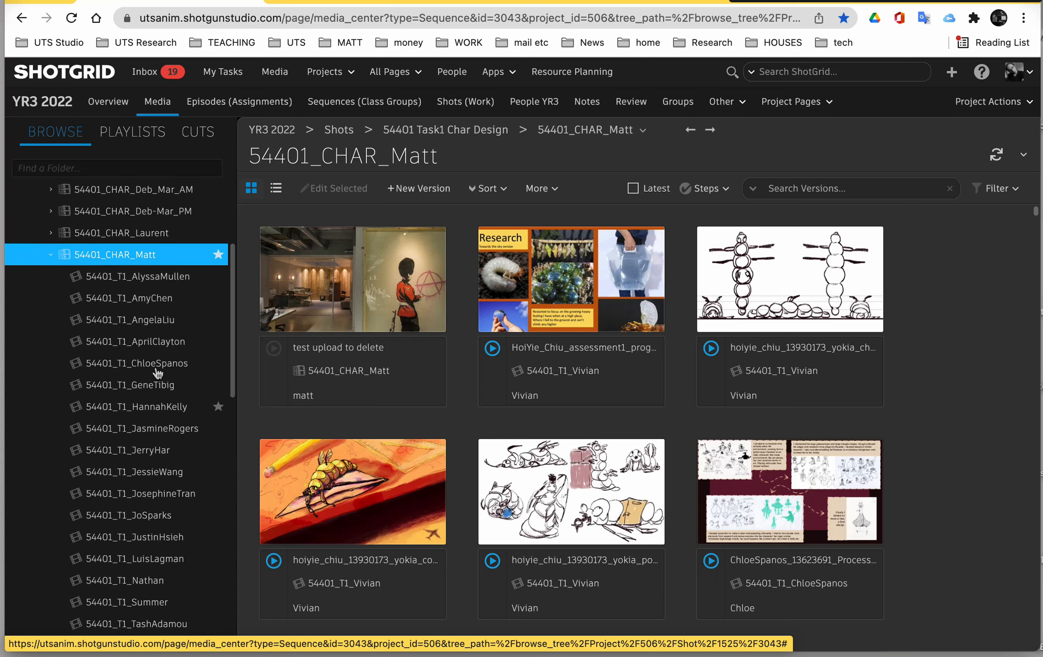
- View the third and second student shots in the starred class group, and browse all versions of the whole group
click(138, 325)
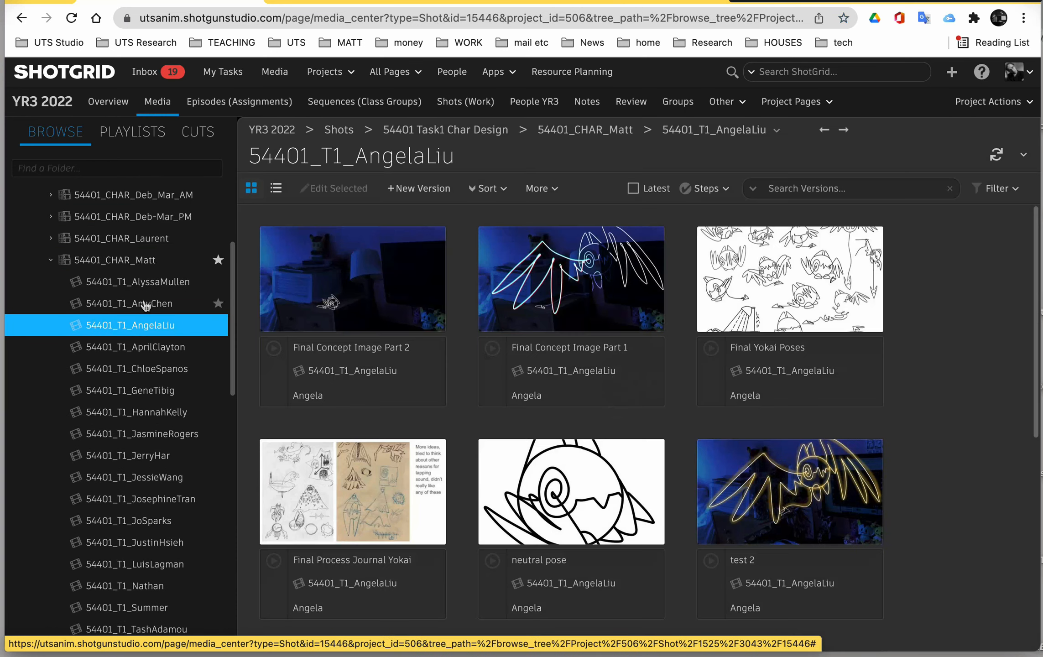
click(146, 304)
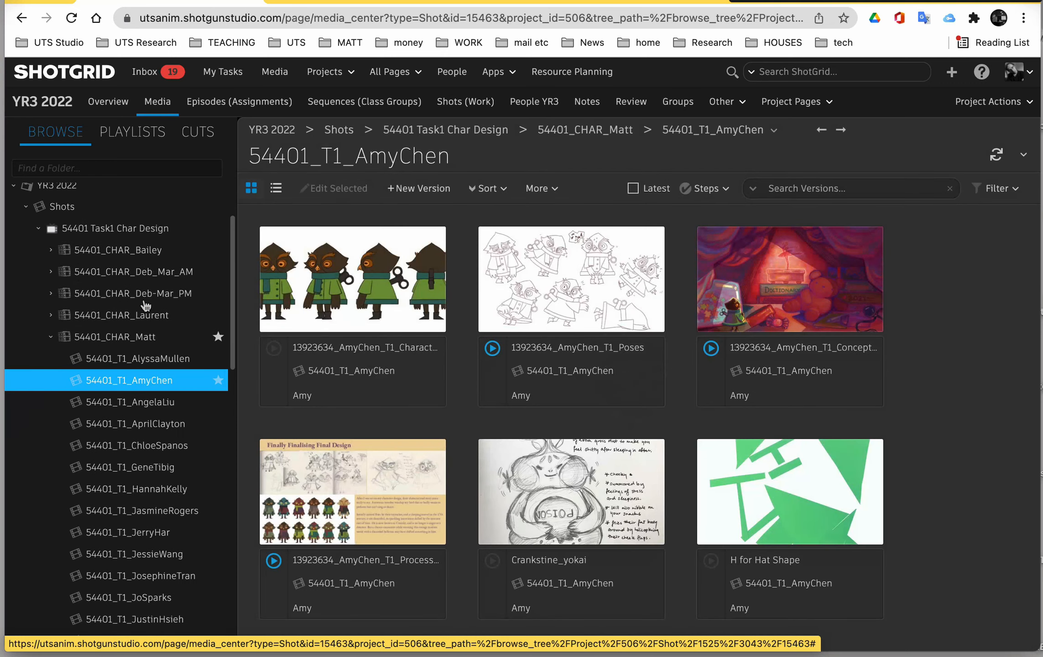
click(122, 337)
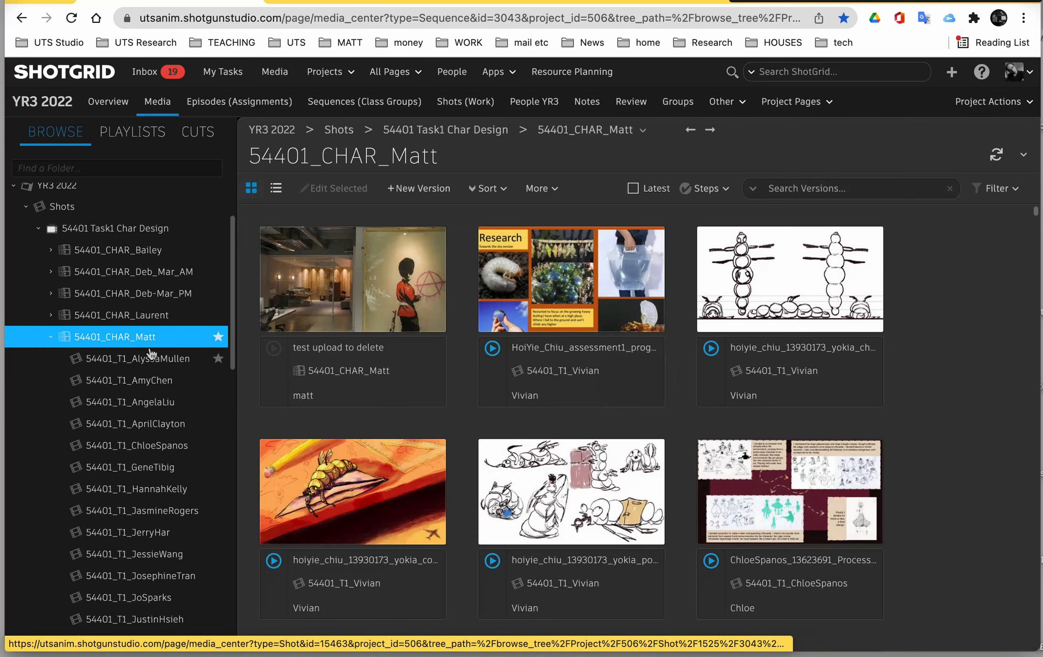
scroll(417, 476, down, 15)
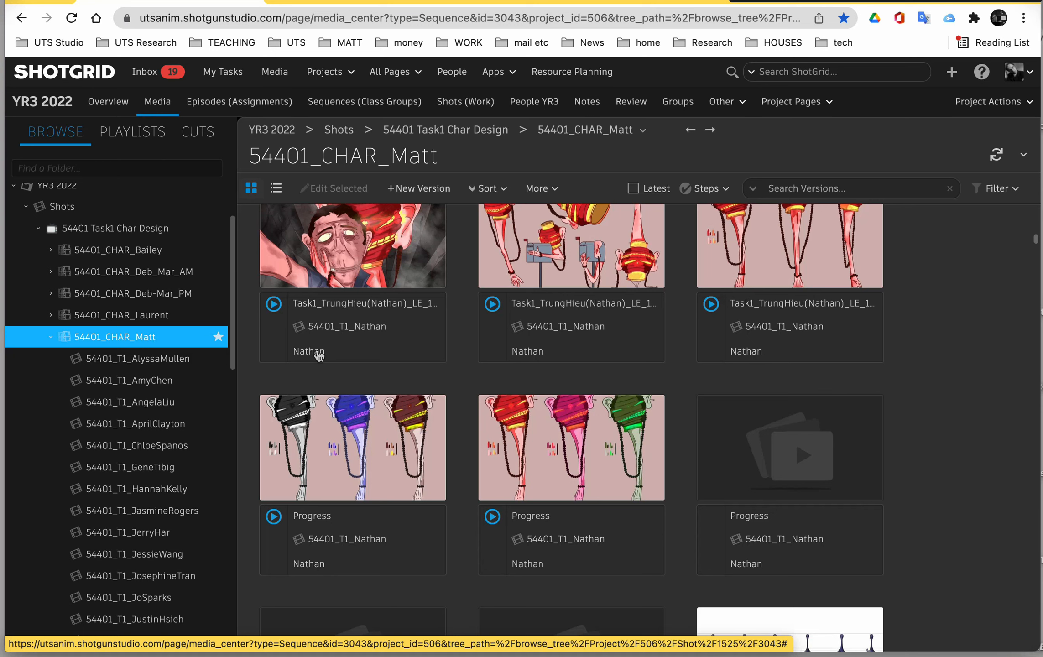
scroll(434, 361, up, 5)
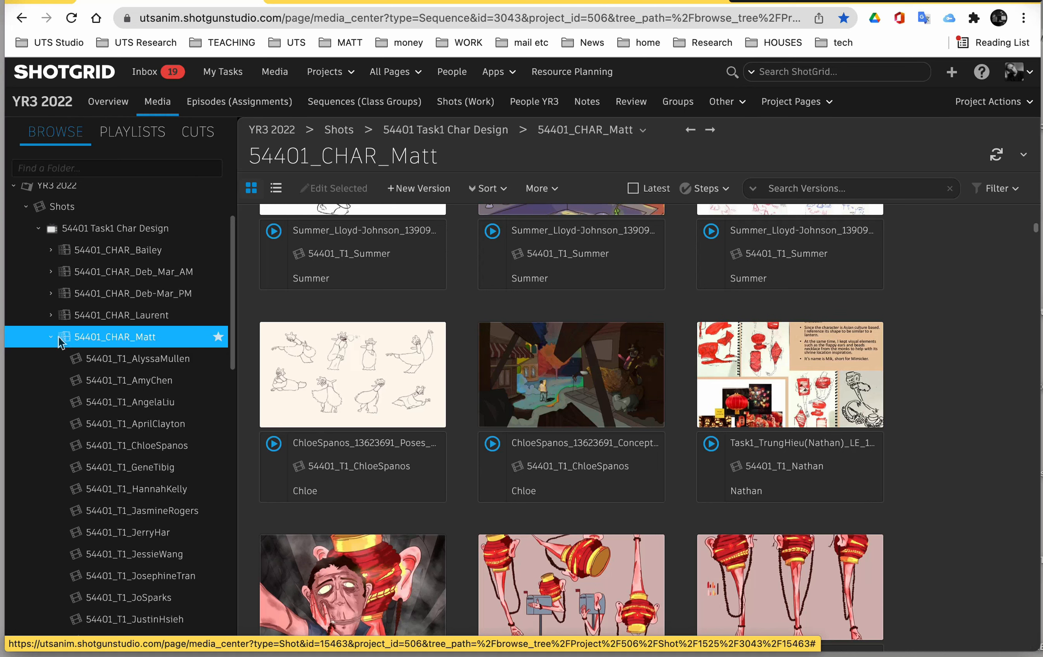
scroll(153, 414, down, 2)
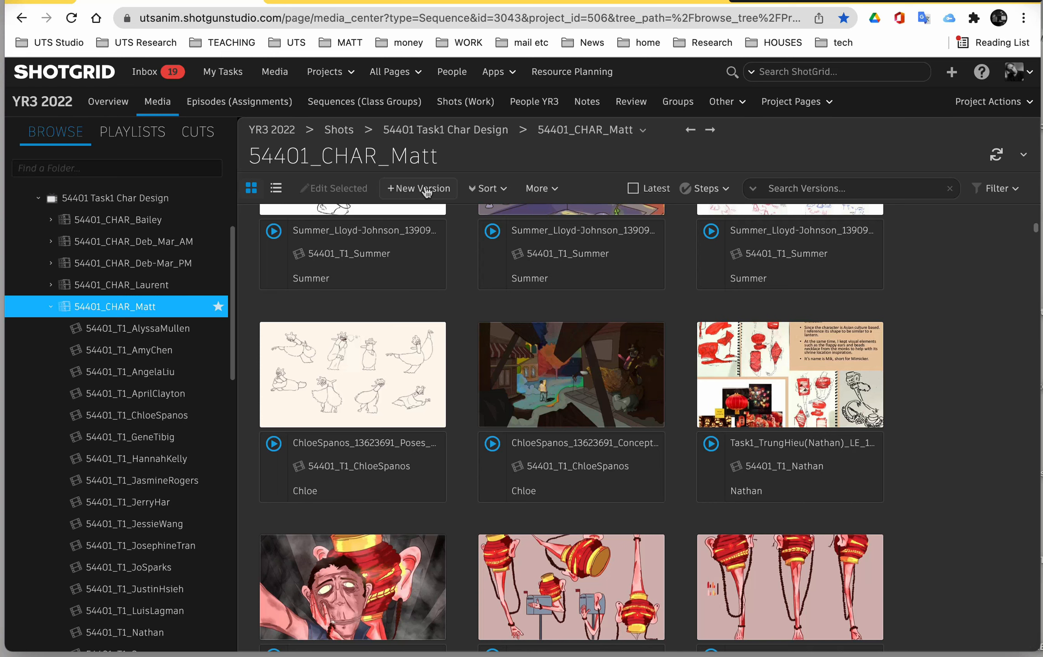
click(426, 190)
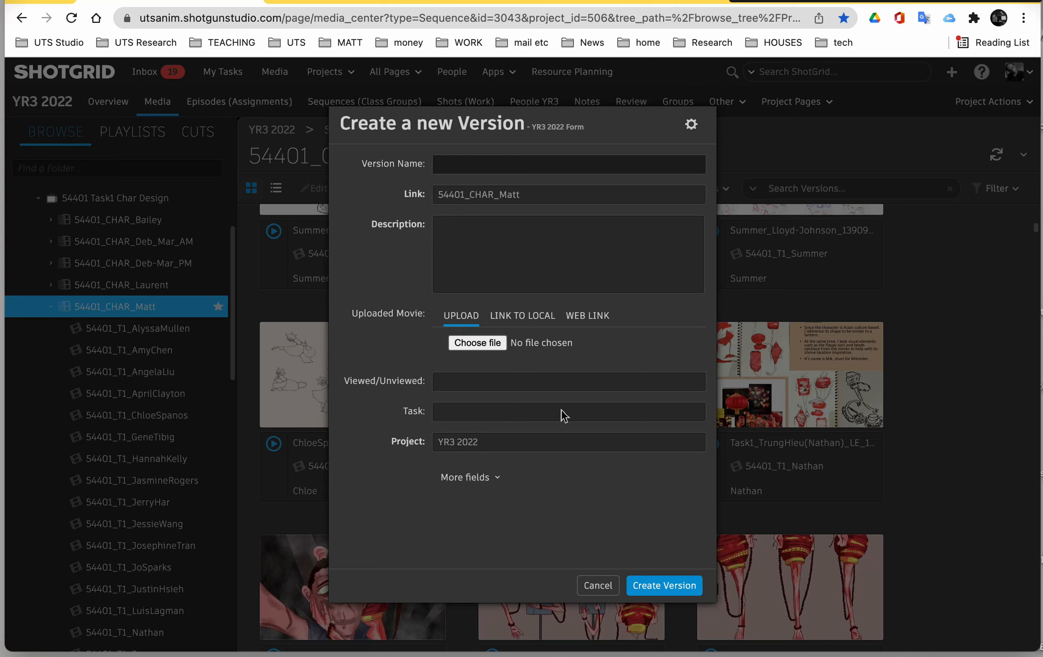
click(464, 239)
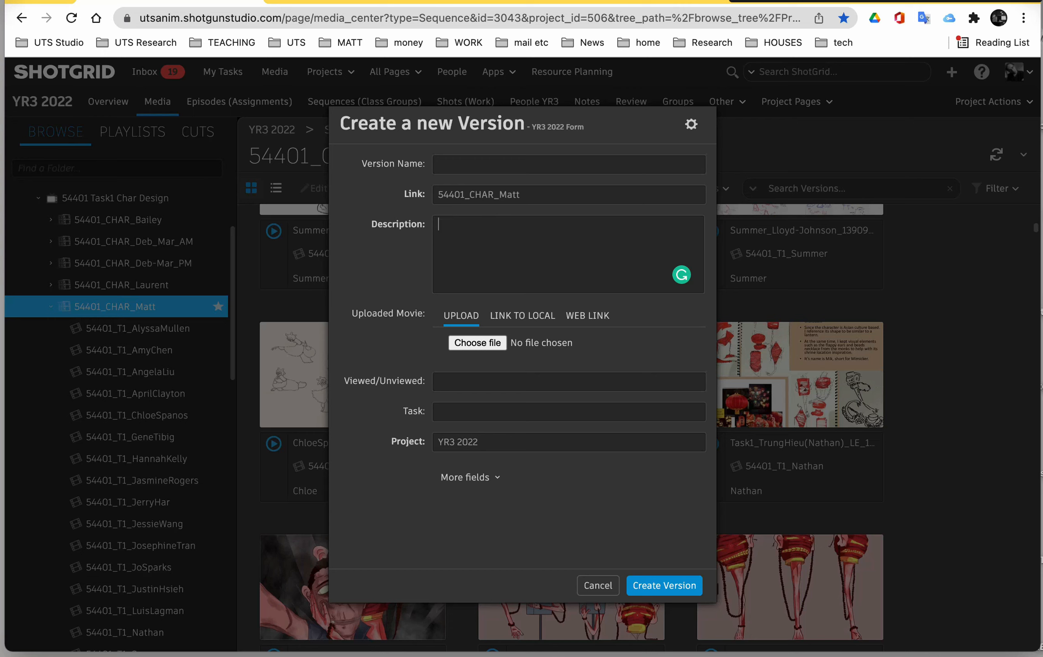
click(477, 343)
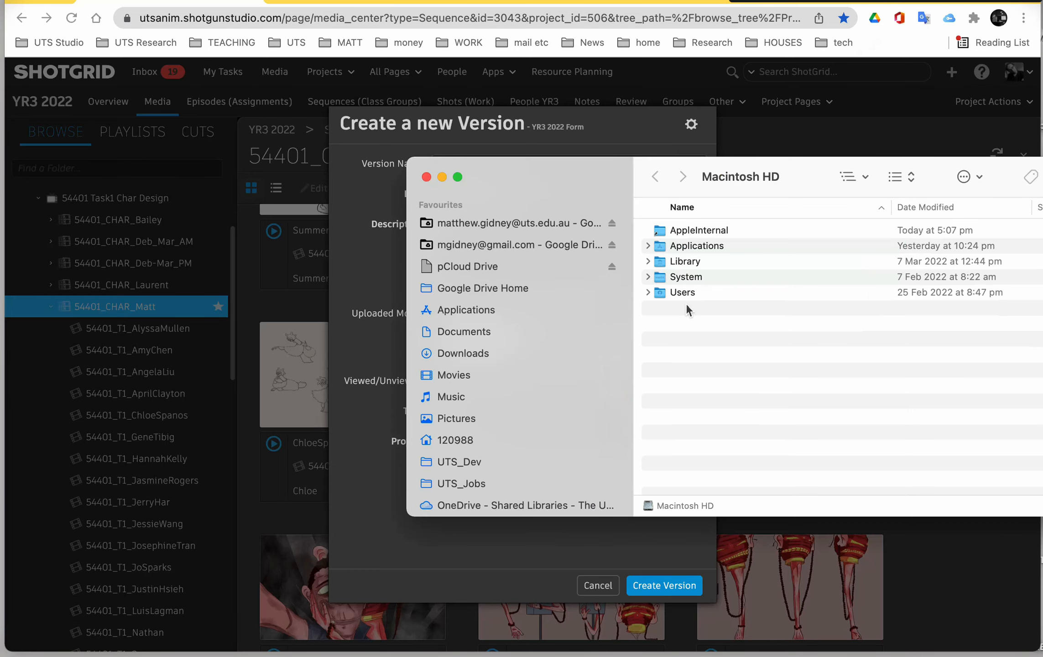
click(426, 177)
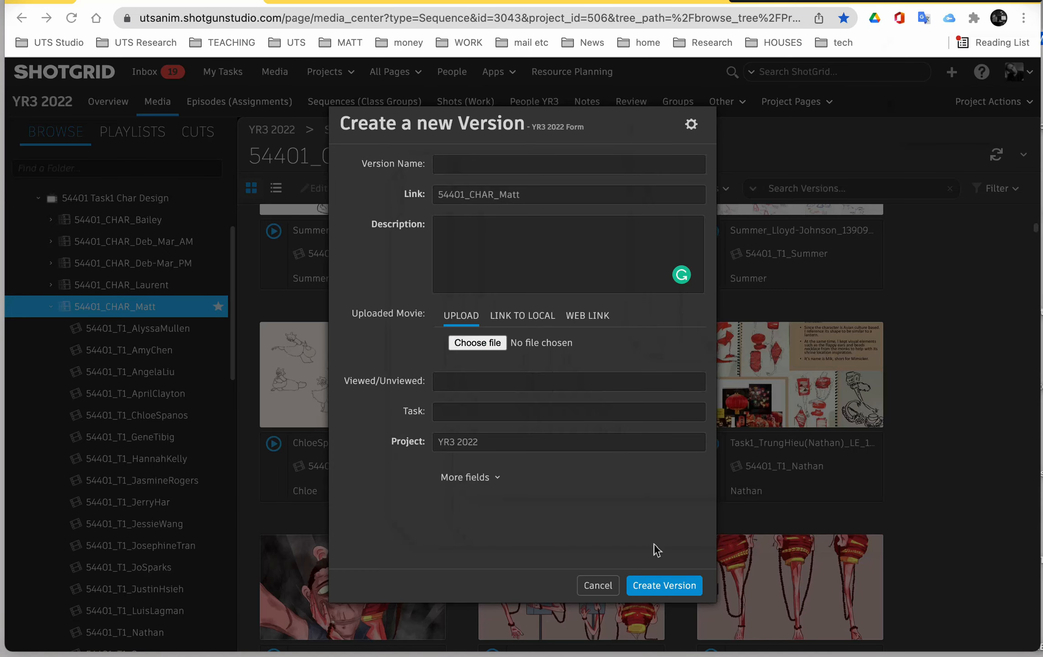
click(596, 586)
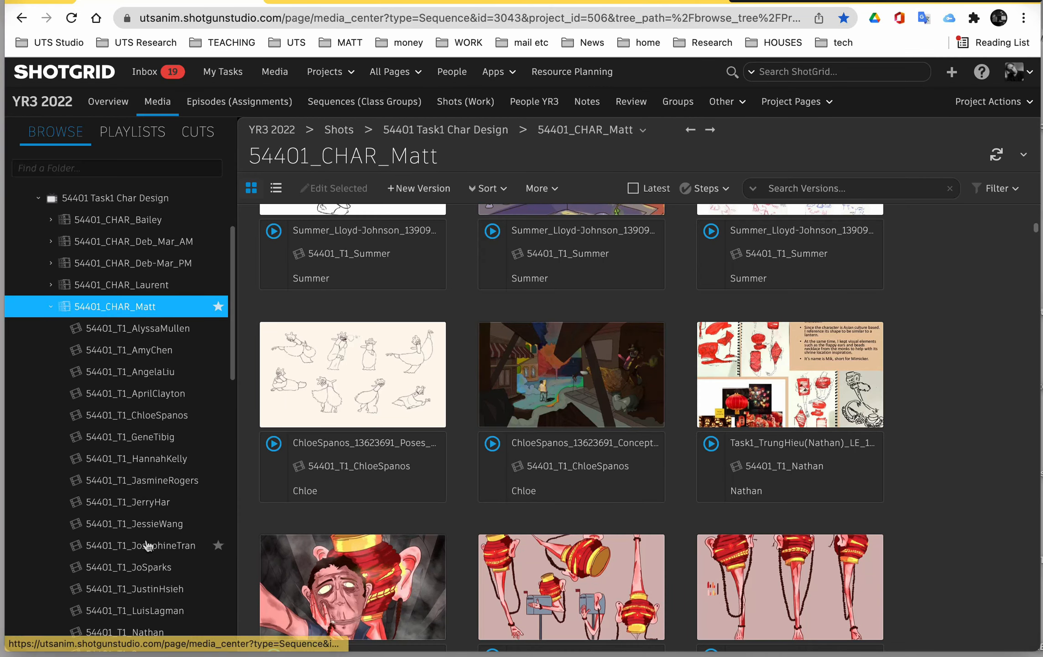
- Open the seventh student's shot in the starred Task1 class group to view its submitted versions
scroll(144, 545, down, 3)
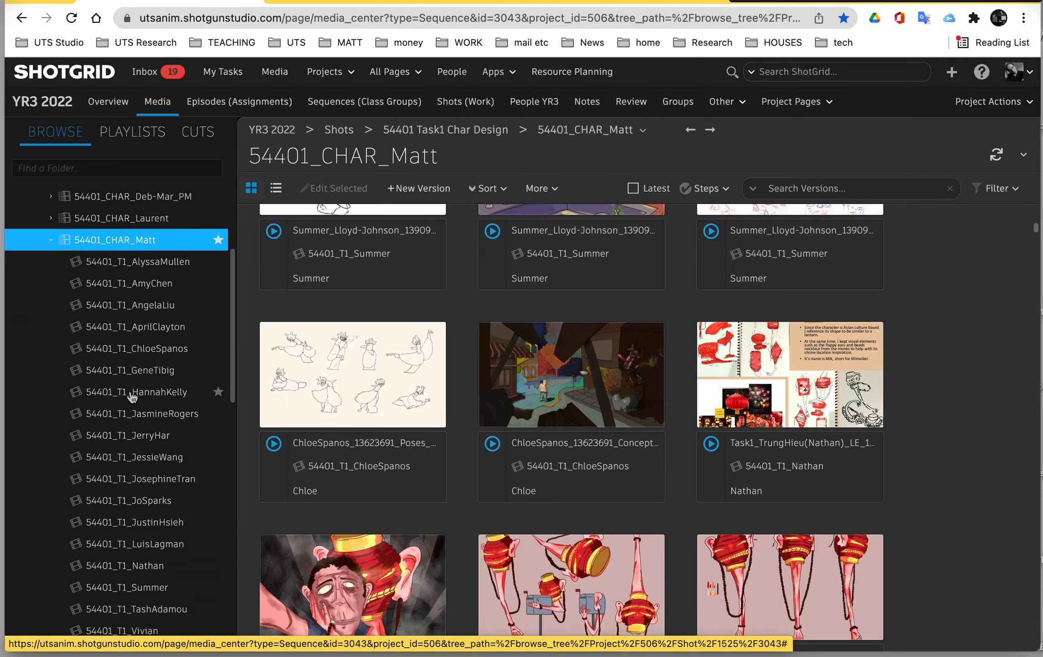
click(130, 395)
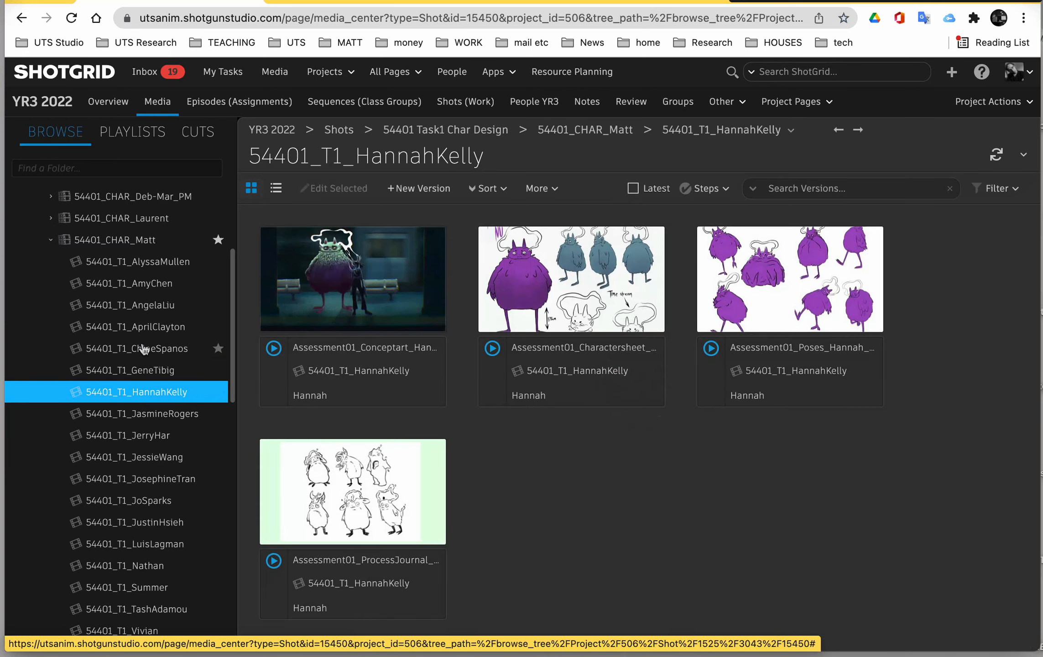
scroll(144, 349, up, 2)
scroll(144, 349, down, 4)
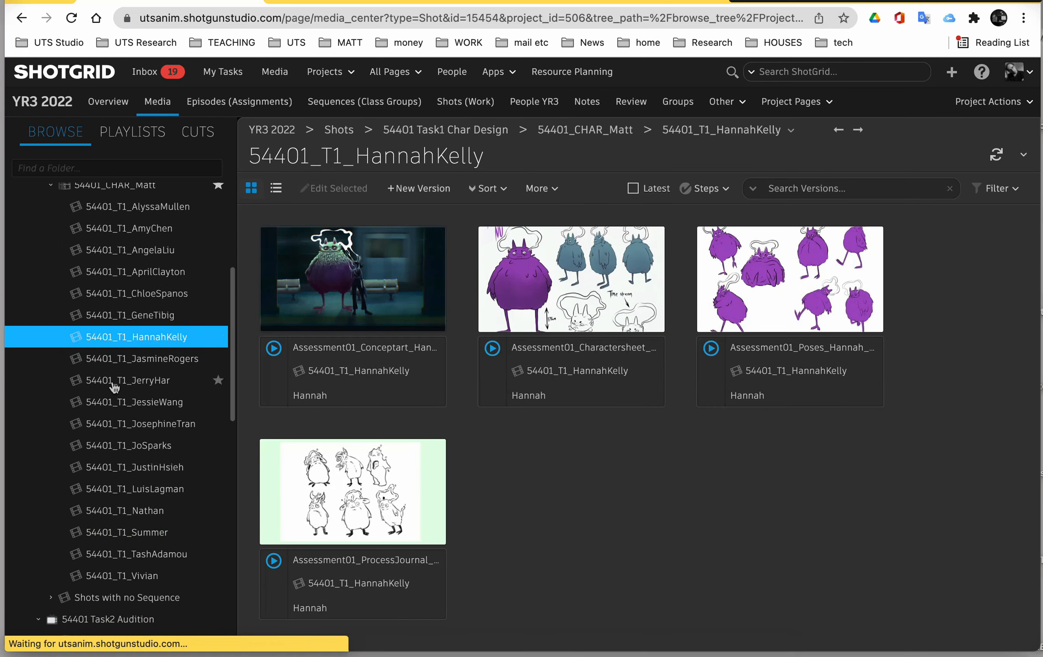
- Open the ninth student's shot in the starred Task1 class group and examine all of its submitted versions
click(114, 385)
scroll(137, 322, up, 4)
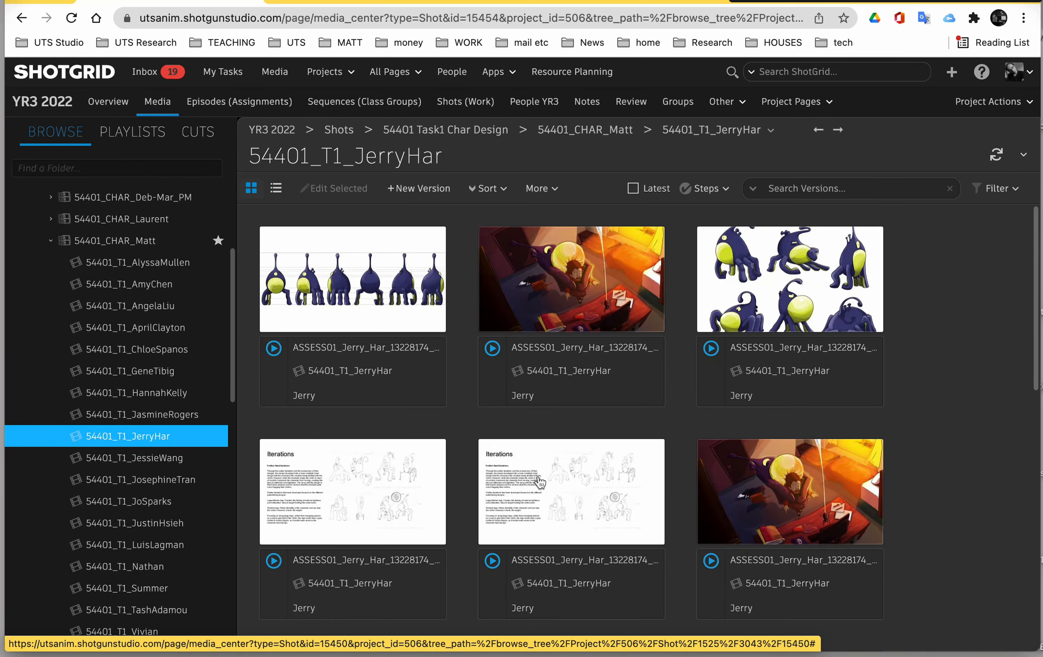
scroll(540, 482, down, 3)
scroll(543, 475, down, 3)
scroll(549, 465, down, 4)
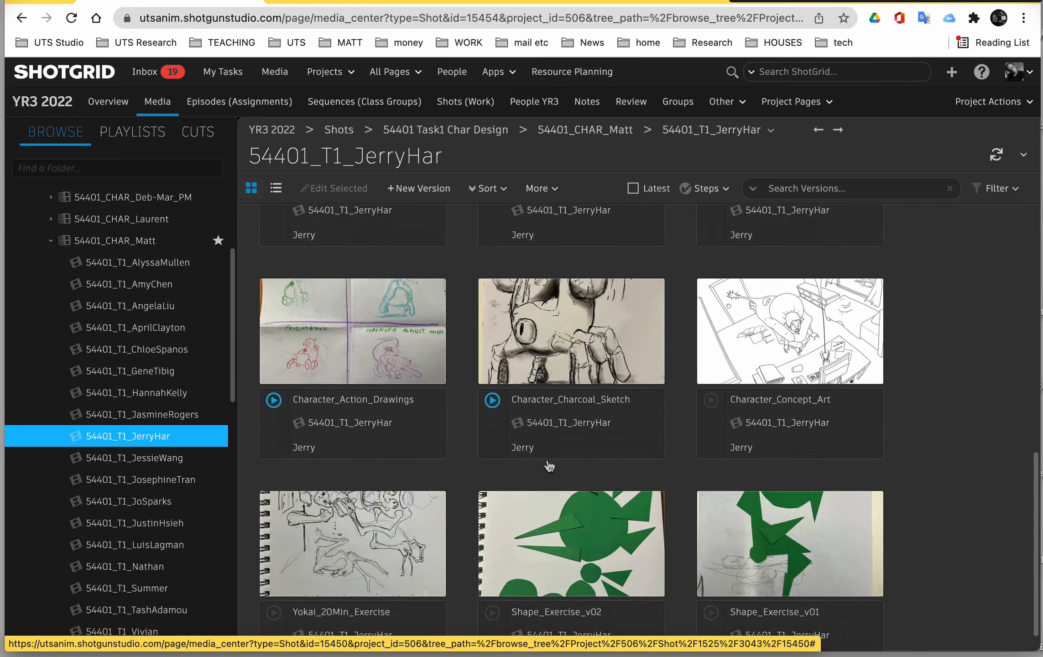
scroll(548, 465, up, 12)
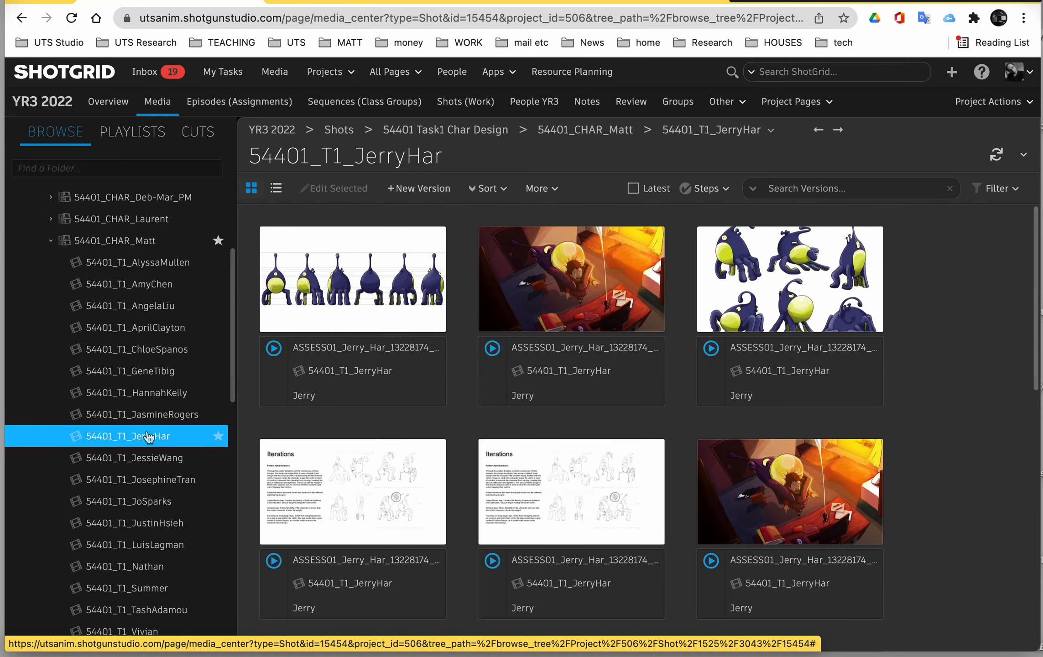
- Start a new version on the ninth student's shot, named as a test to delete, with the description "this is a demo test only not work"
click(137, 414)
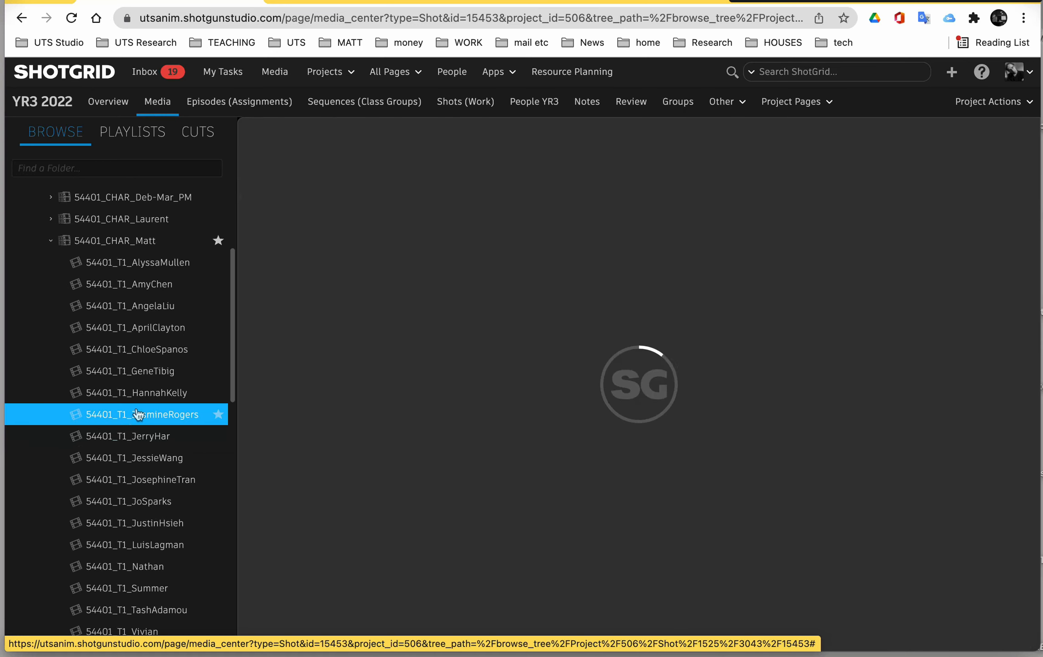
click(130, 437)
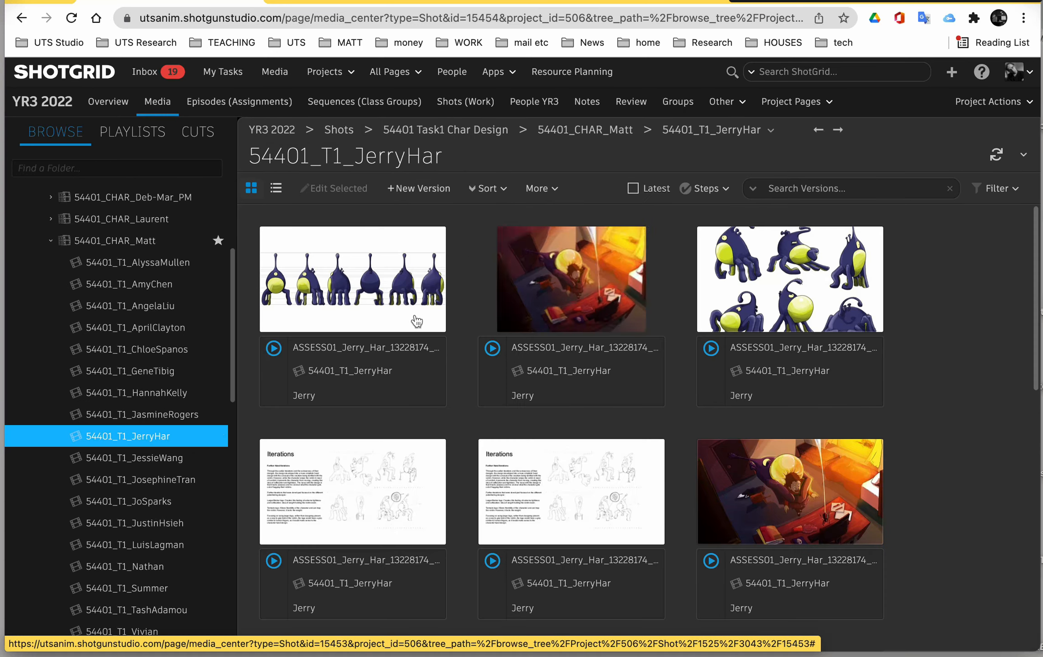
click(418, 188)
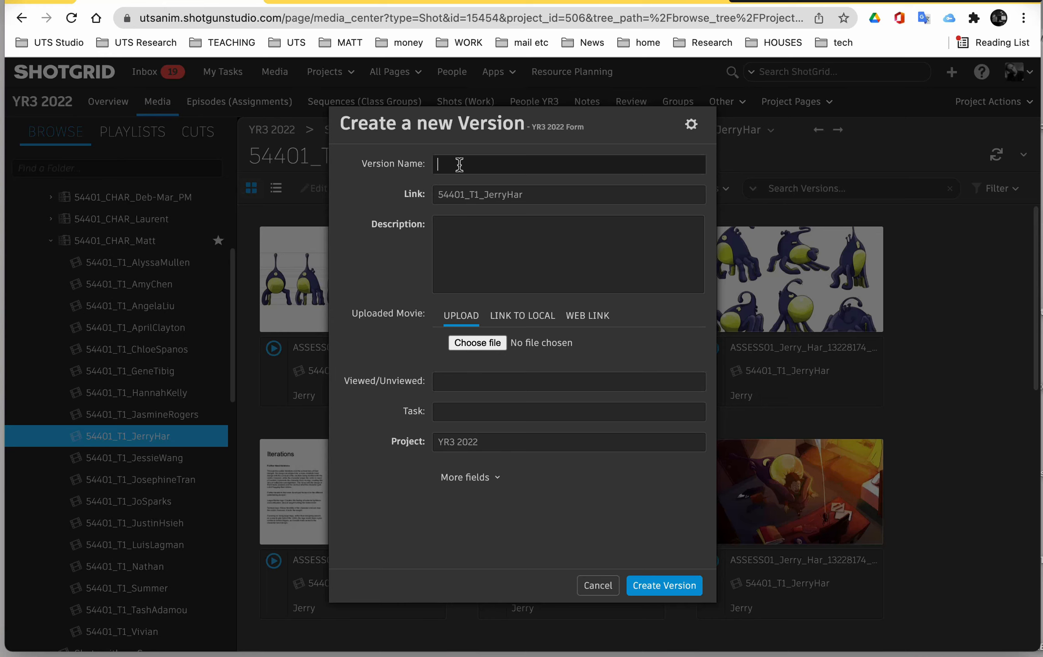
text(test by matt to delete)
click(456, 230)
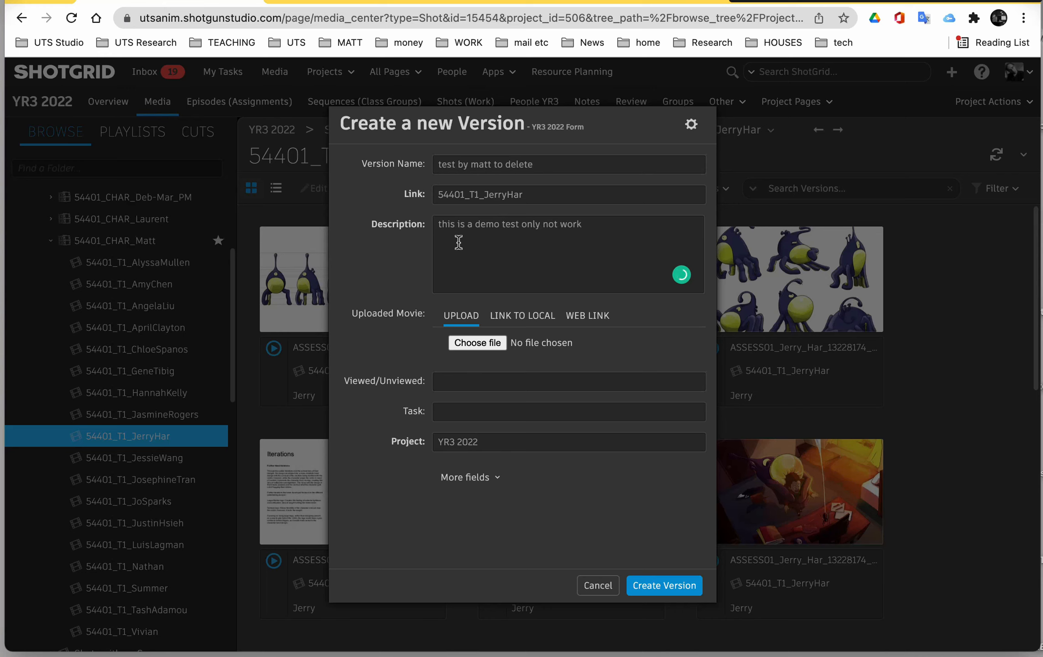
- Attach 44785-clonewars1600.jpg from the Pictures folder as the uploaded media and create the version
click(477, 343)
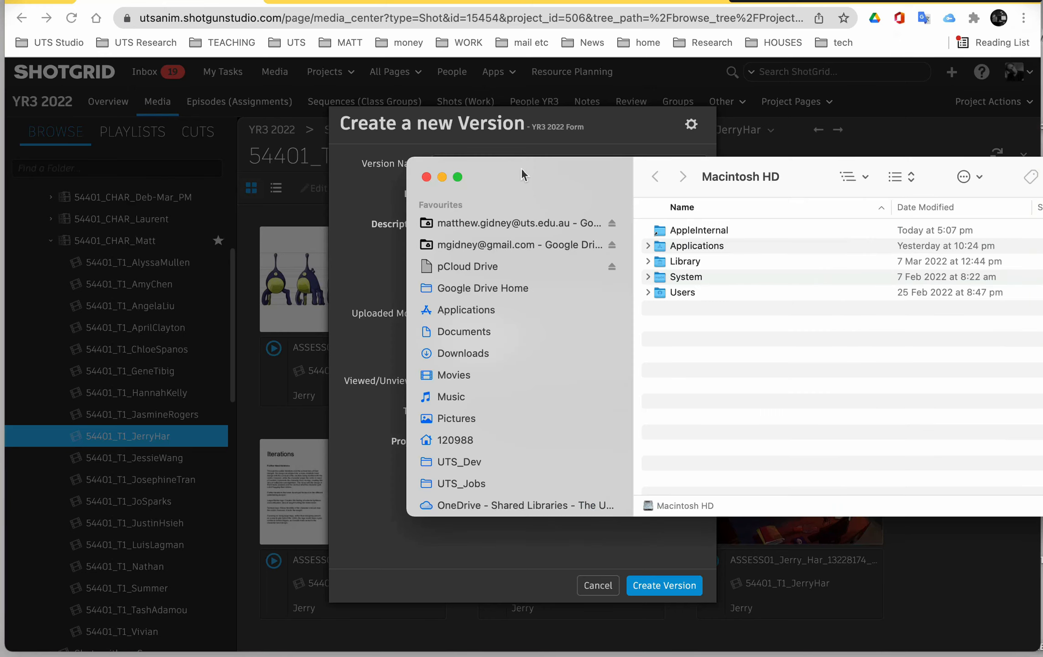
drag(521, 168, 779, 190)
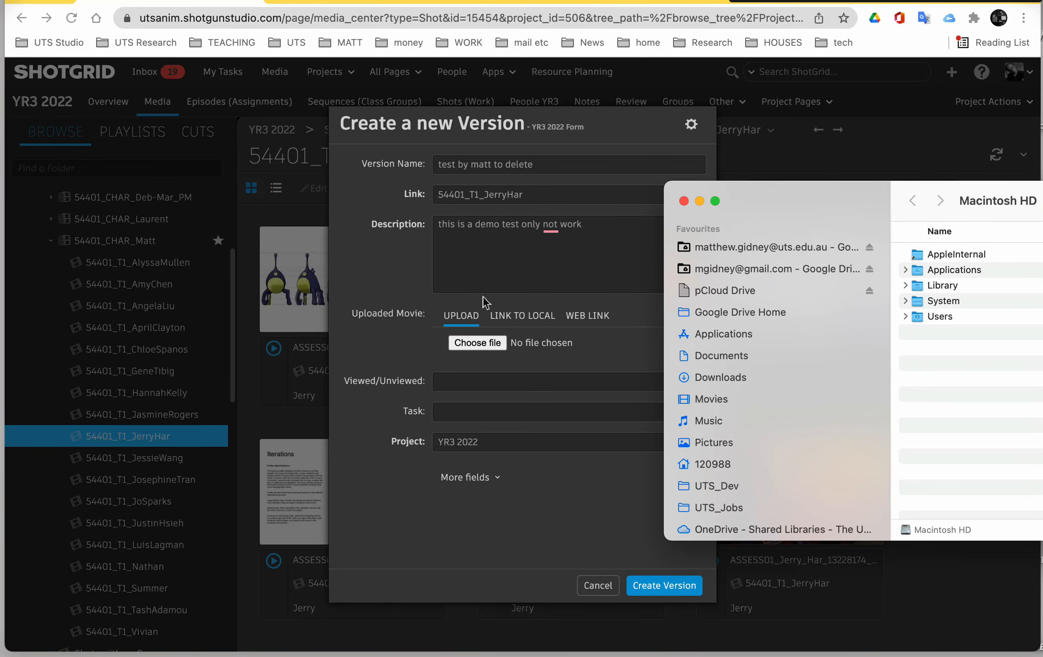
click(711, 444)
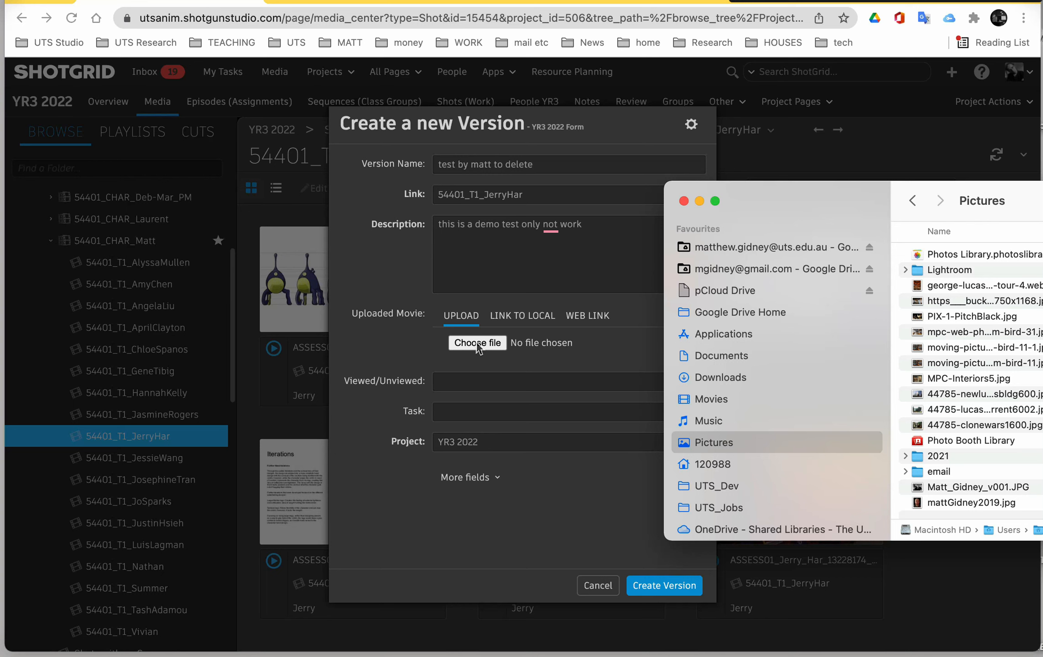
click(947, 427)
key(space)
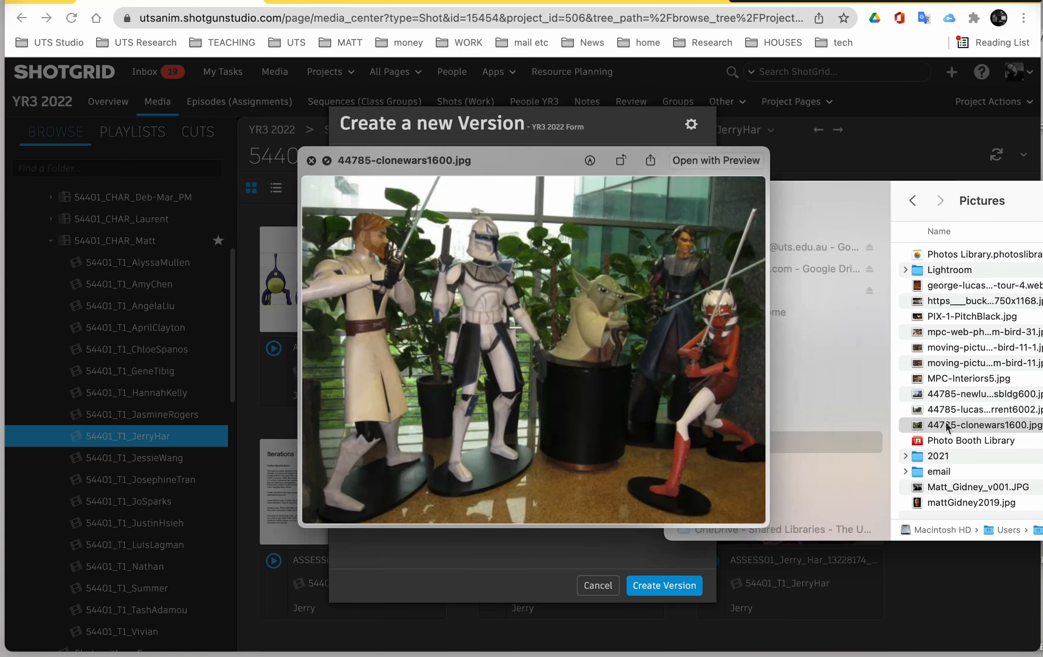
key(space)
drag(947, 427, 497, 346)
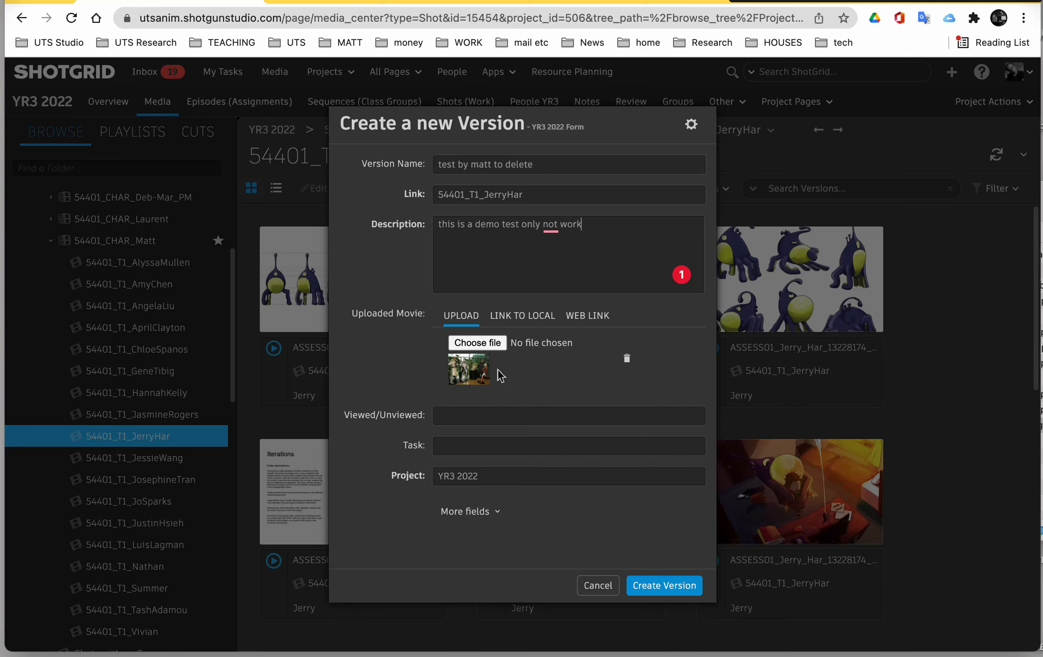
click(661, 587)
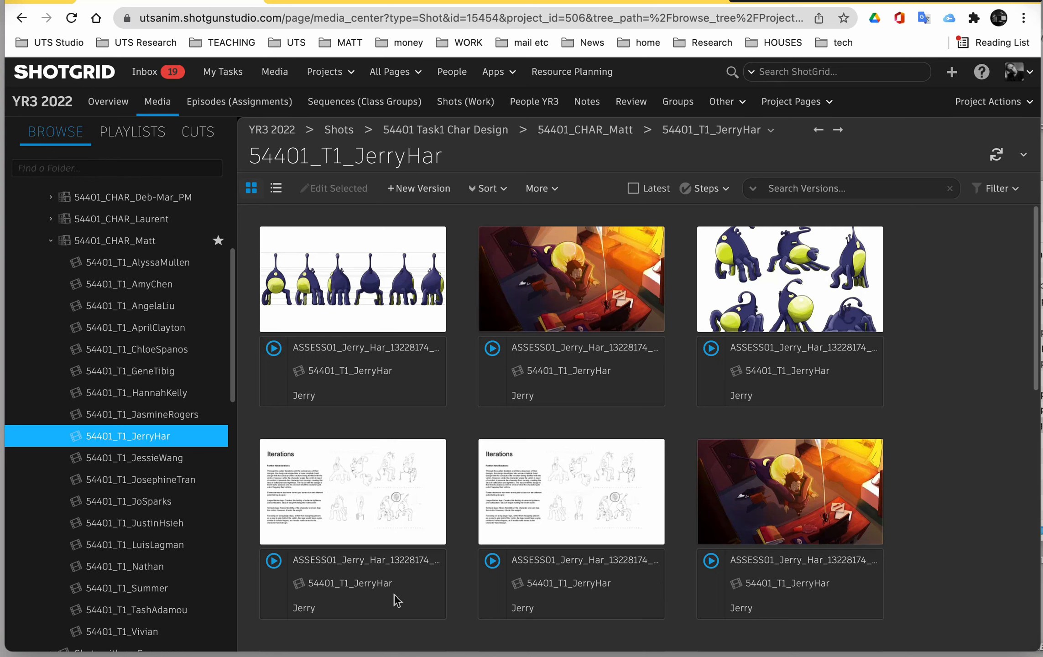
- Look through the shot's versions for the new upload and reload the page to refresh them
scroll(447, 460, down, 5)
scroll(448, 464, down, 3)
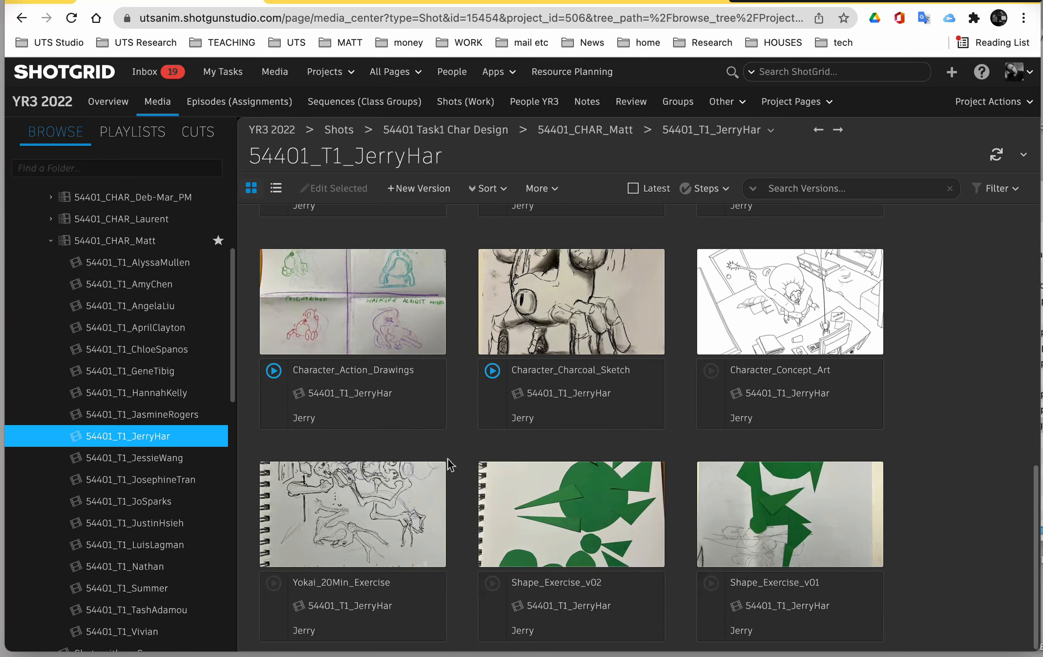
scroll(333, 285, up, 8)
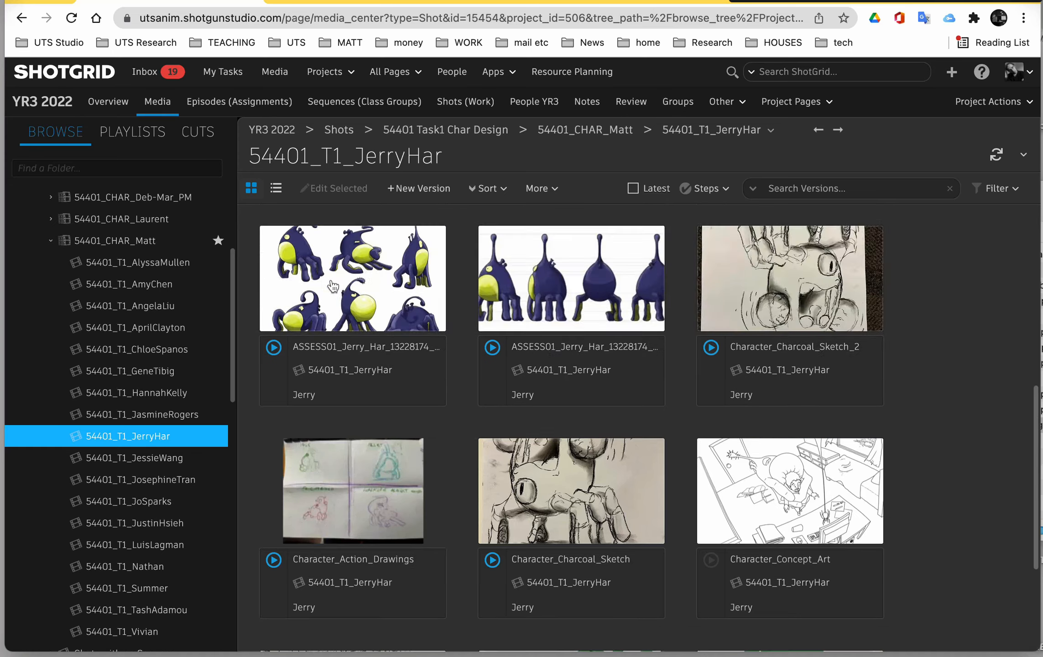
scroll(333, 286, down, 5)
scroll(334, 286, up, 6)
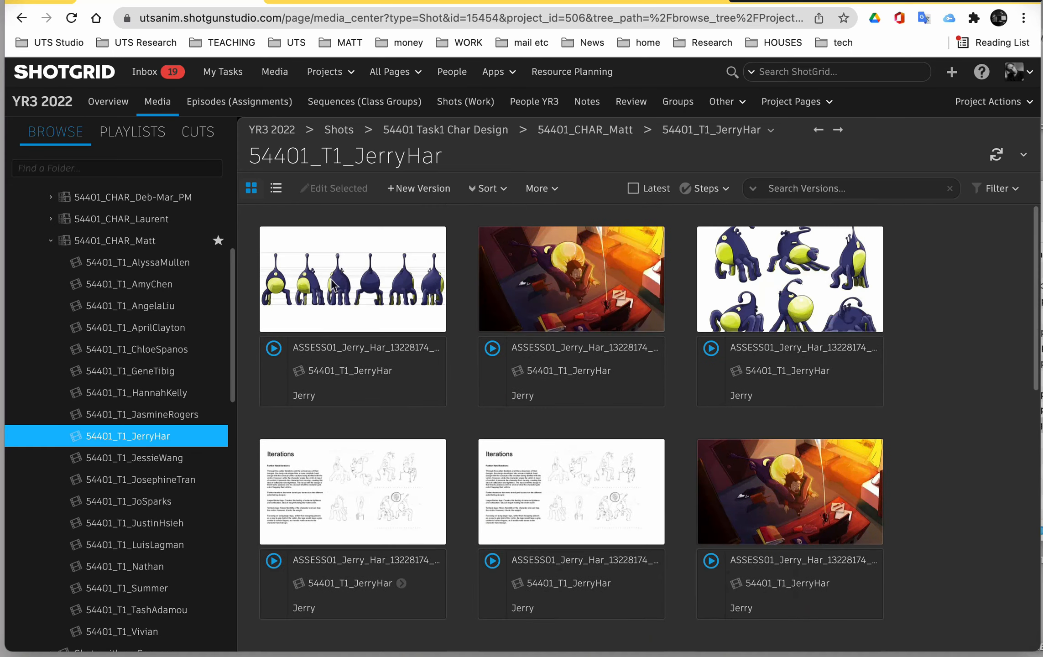
scroll(332, 286, down, 5)
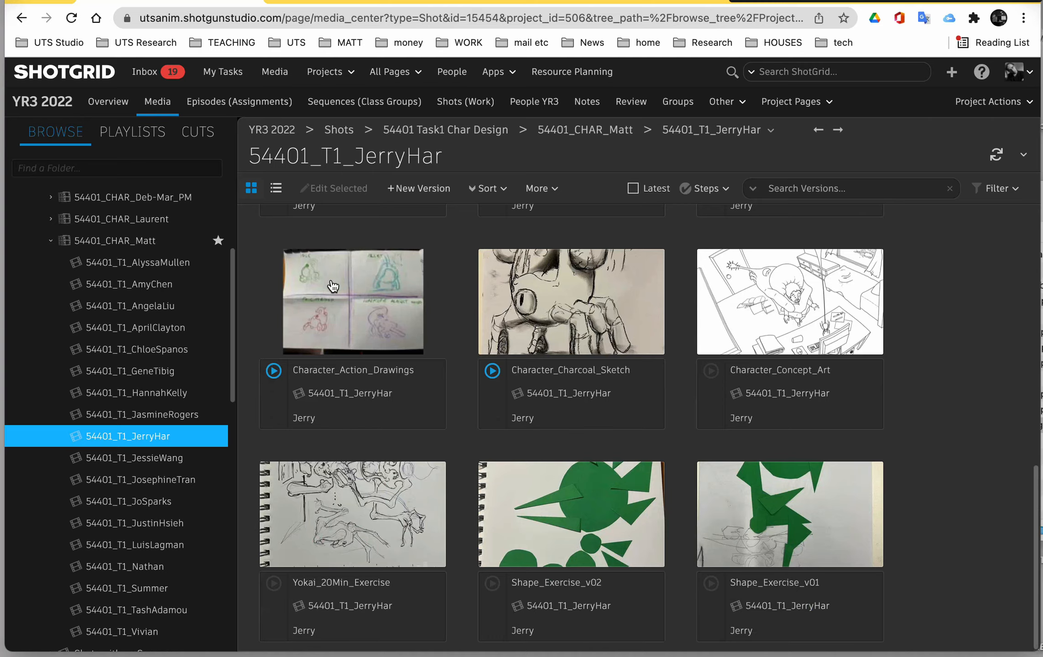
scroll(333, 286, up, 5)
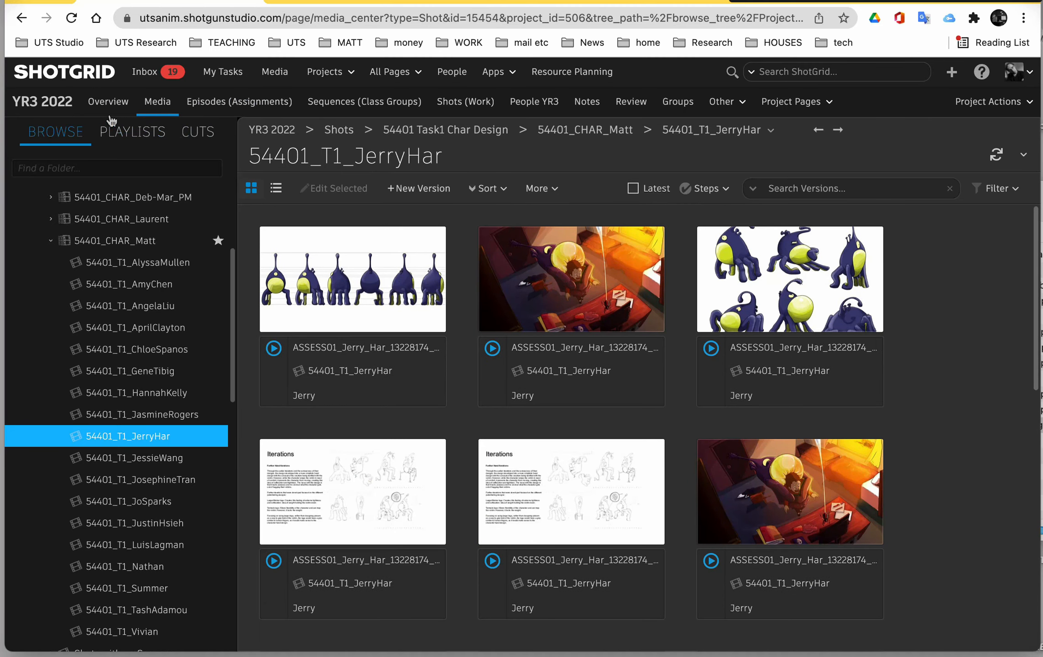
click(71, 18)
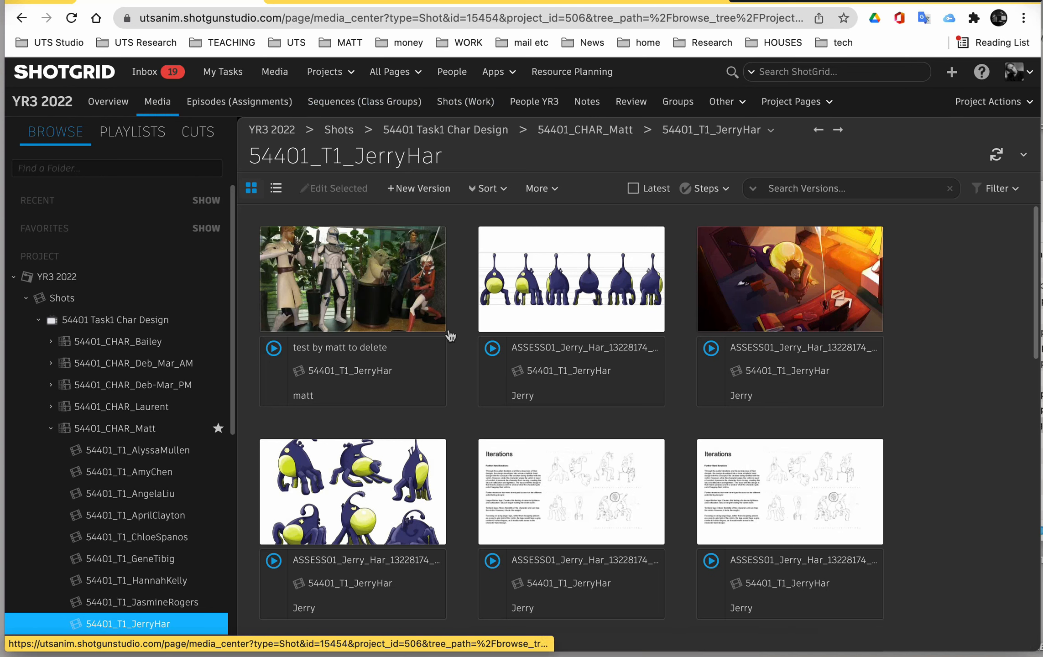
- Show the shot's versions as a list and examine their names, linked shot, creation dates and creators
click(276, 189)
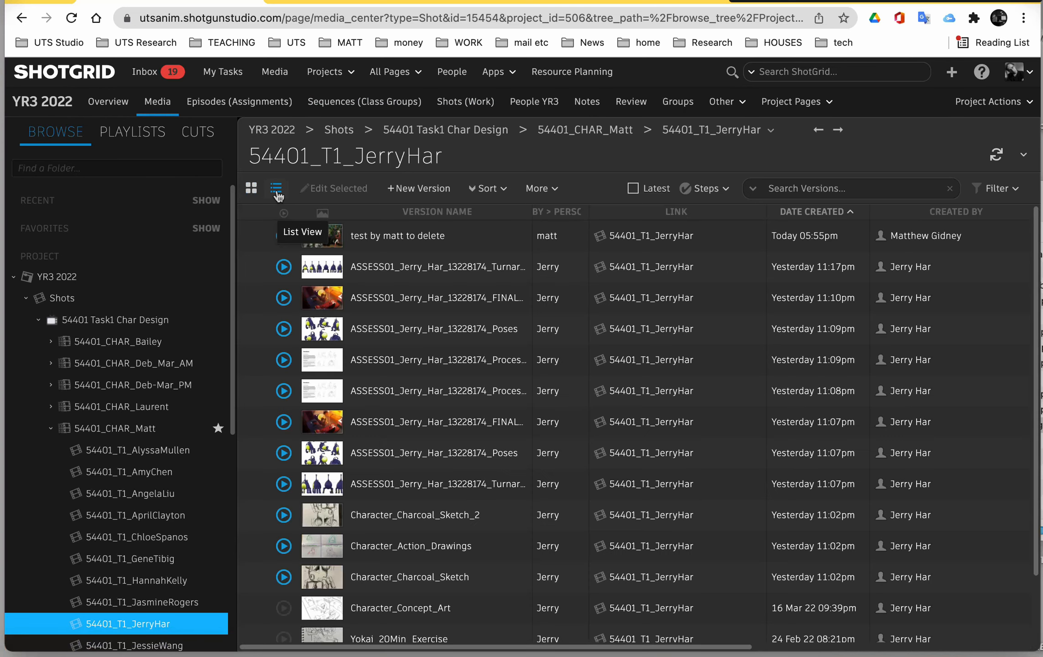
scroll(485, 353, down, 3)
scroll(486, 354, up, 3)
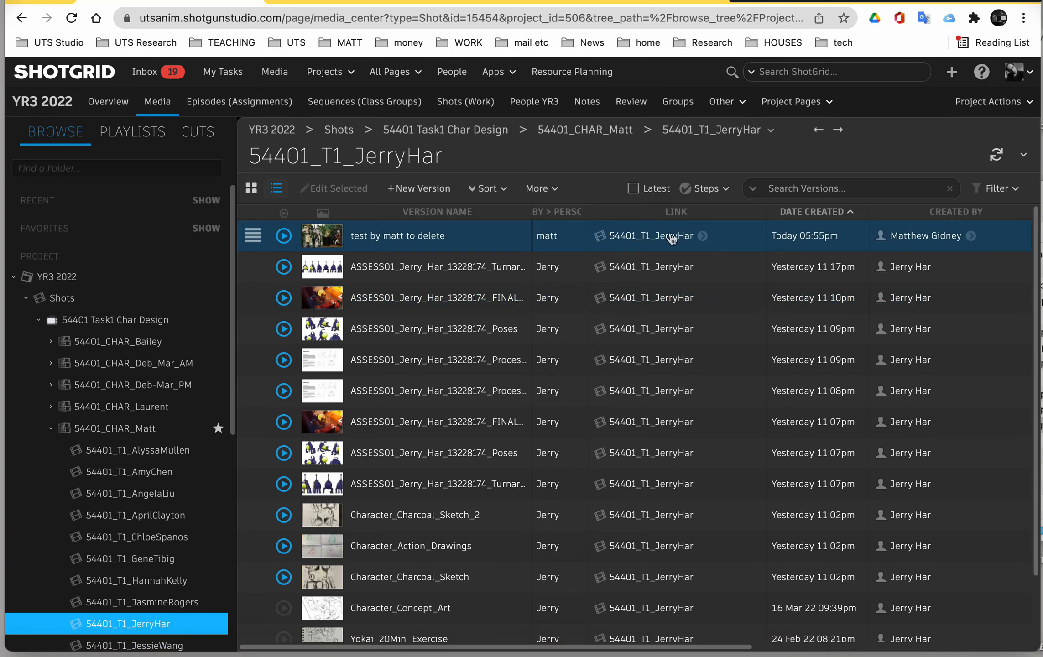
scroll(661, 577, down, 3)
scroll(659, 570, up, 3)
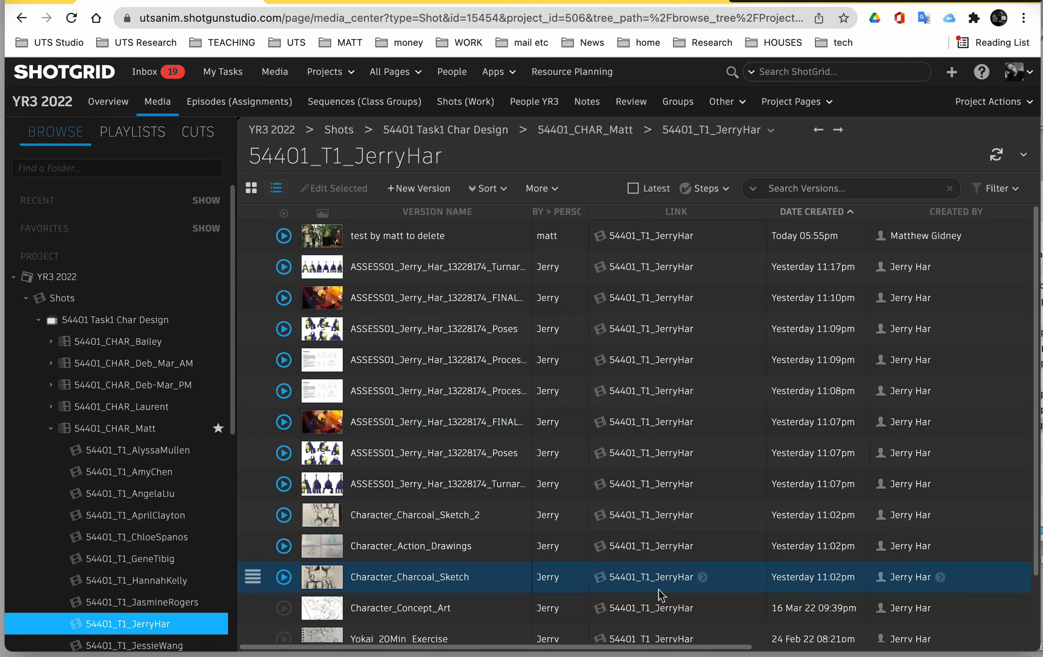
scroll(140, 534, down, 3)
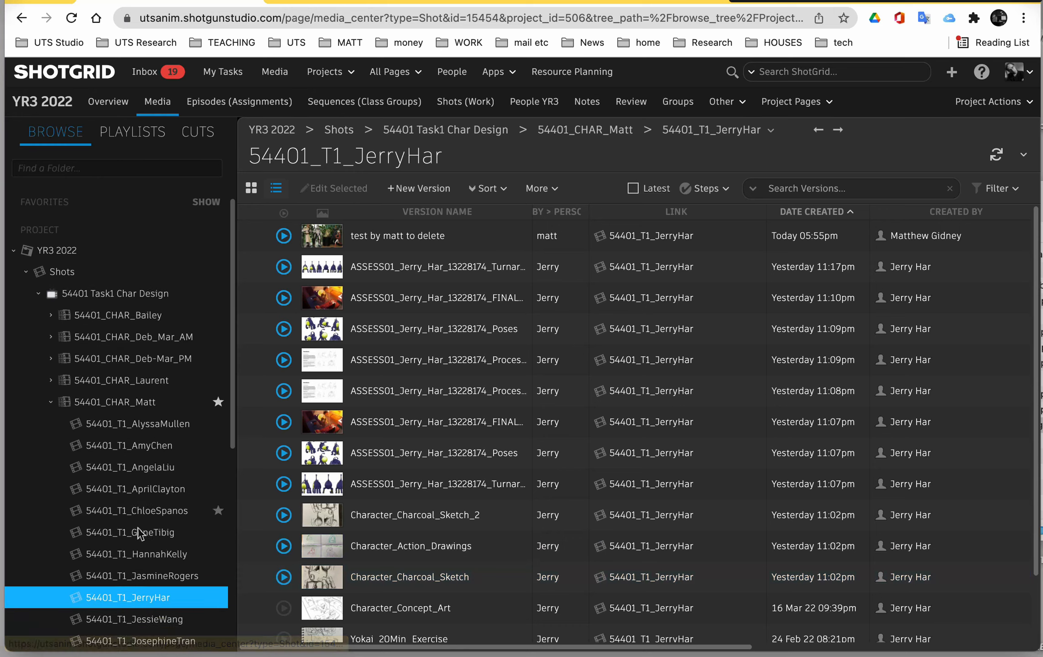
scroll(817, 384, down, 2)
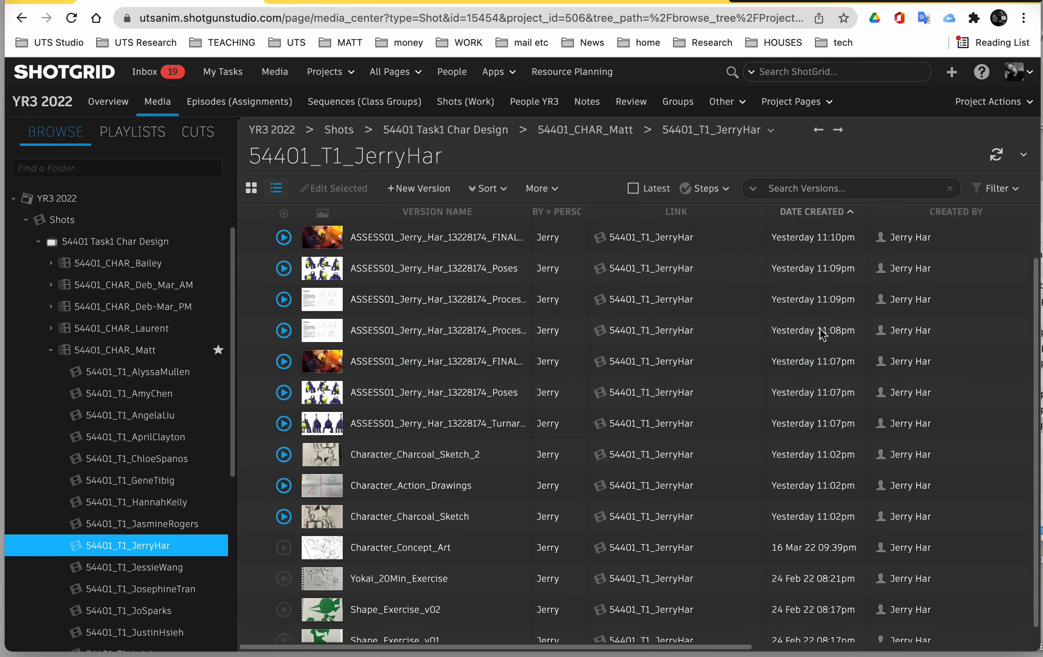
scroll(922, 317, up, 2)
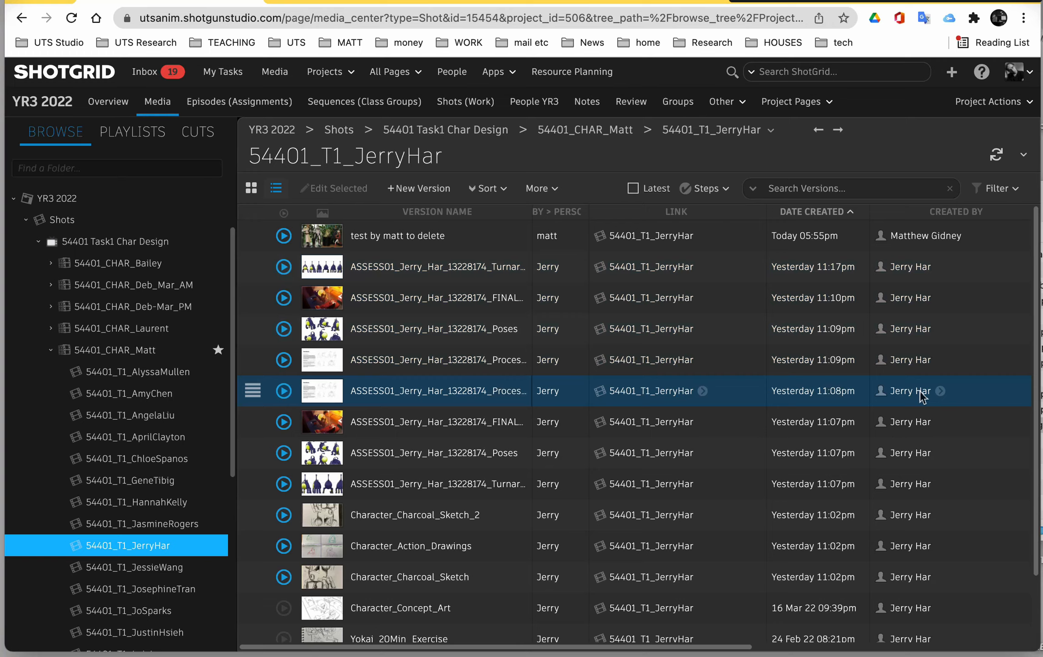
- View the list's Playlists and Description columns and browse the other fields that can be added as columns
scroll(919, 397, right, 8)
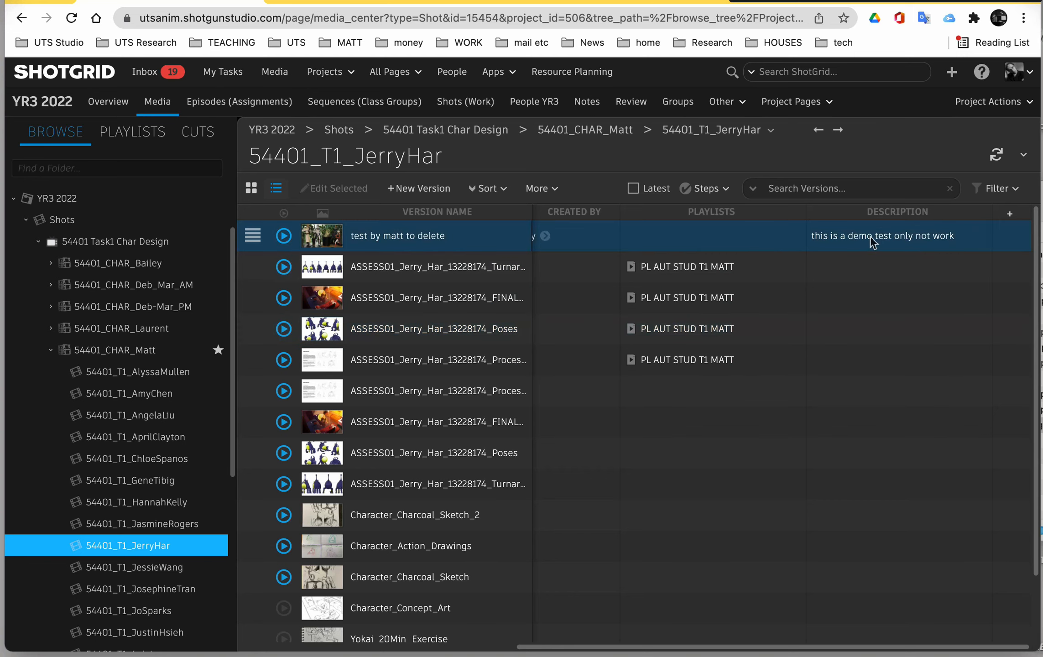
click(1010, 213)
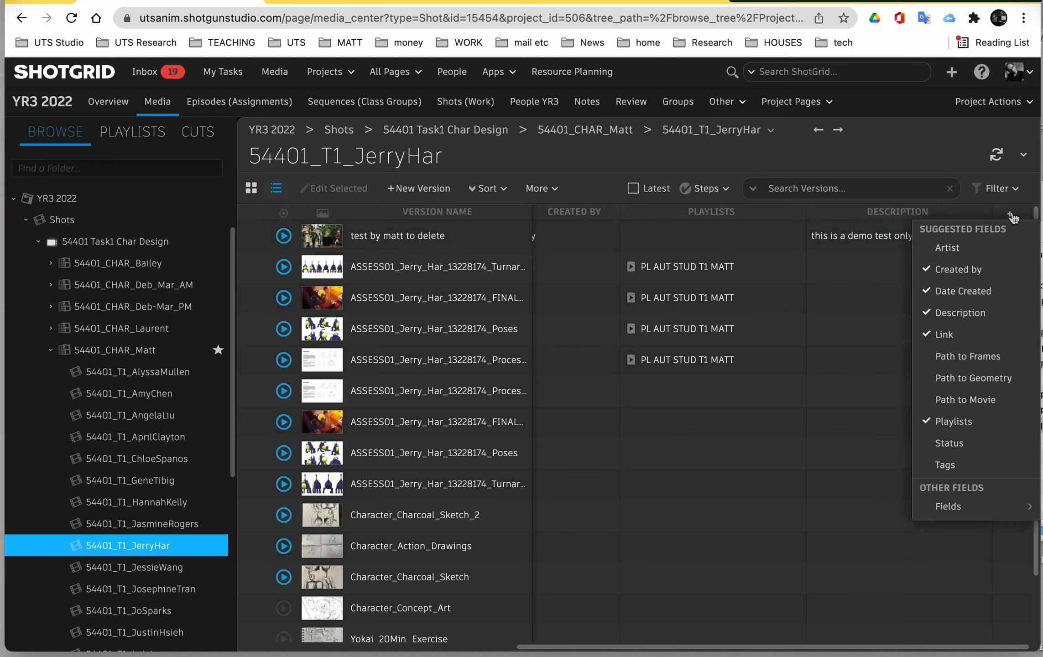
click(965, 502)
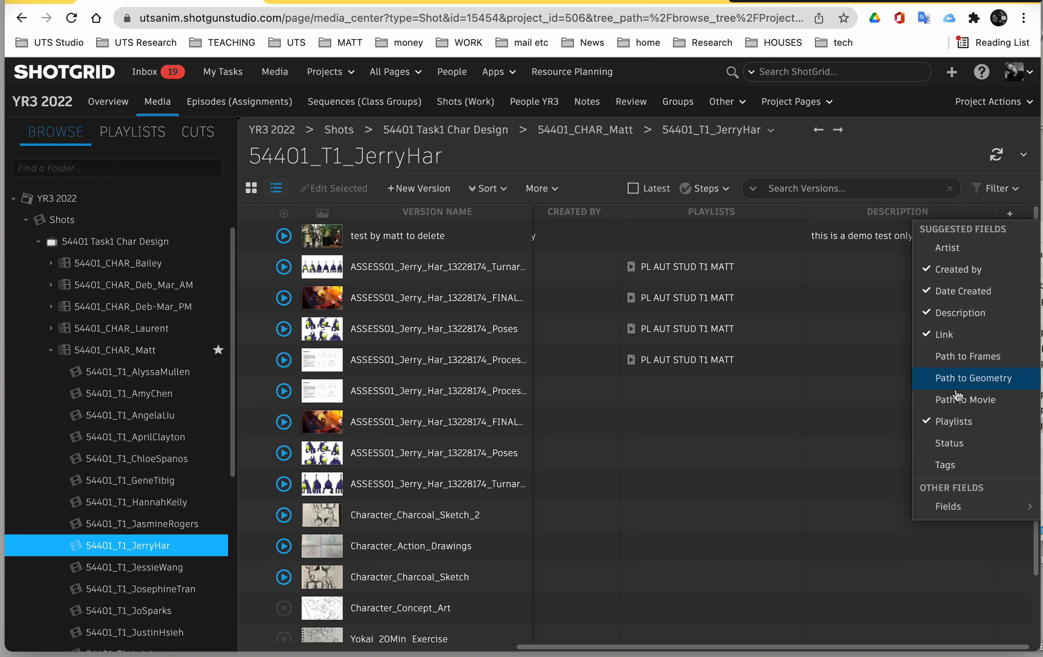
mouse_move(953, 506)
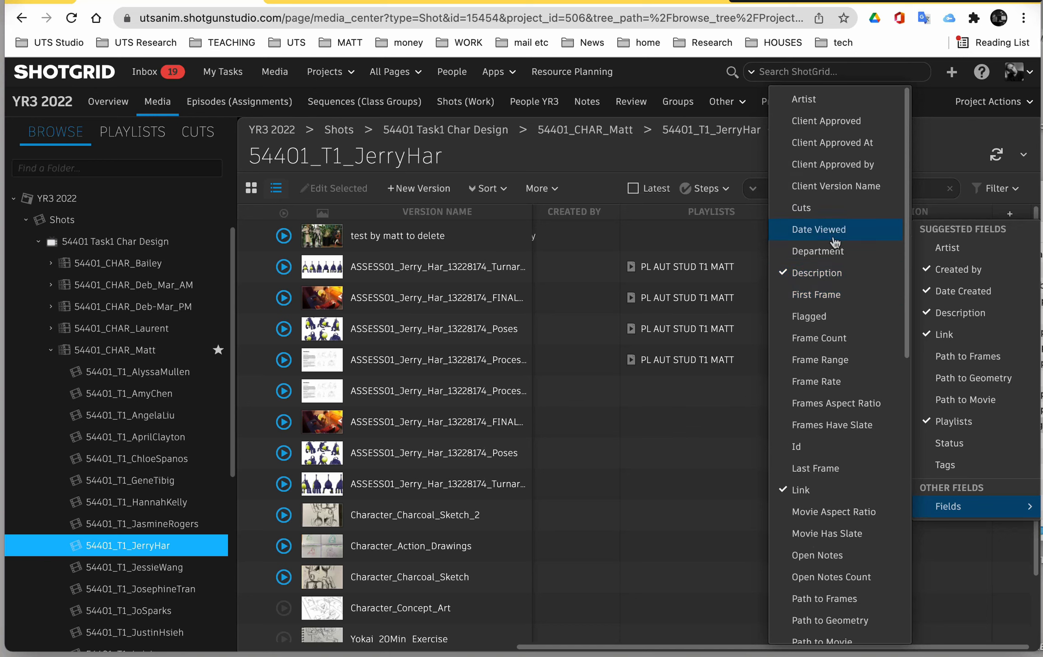
scroll(826, 361, down, 10)
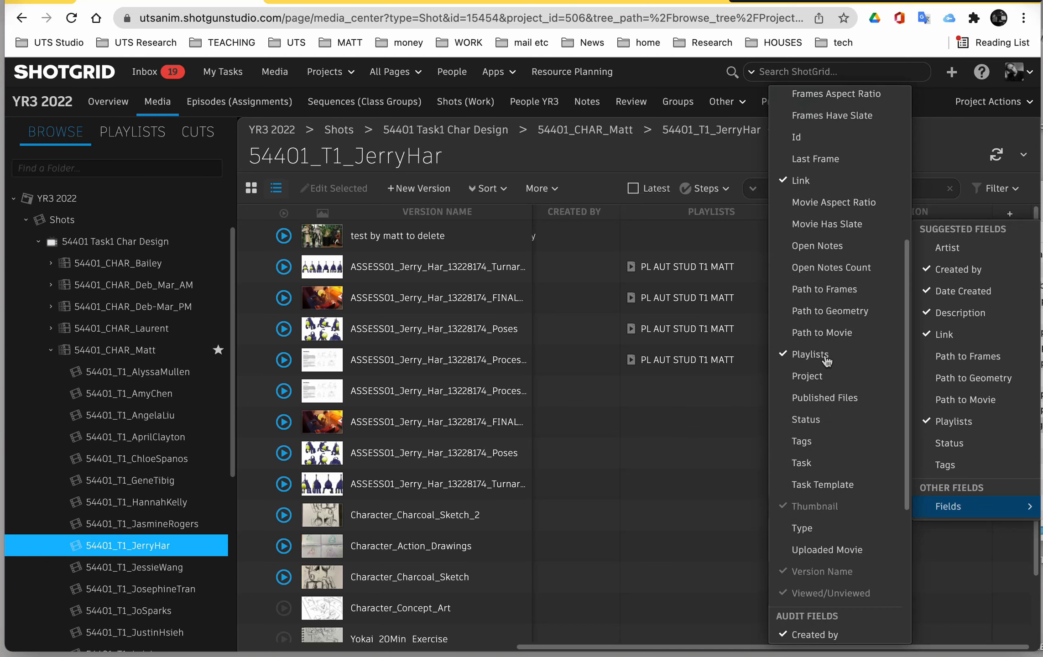
scroll(827, 361, down, 7)
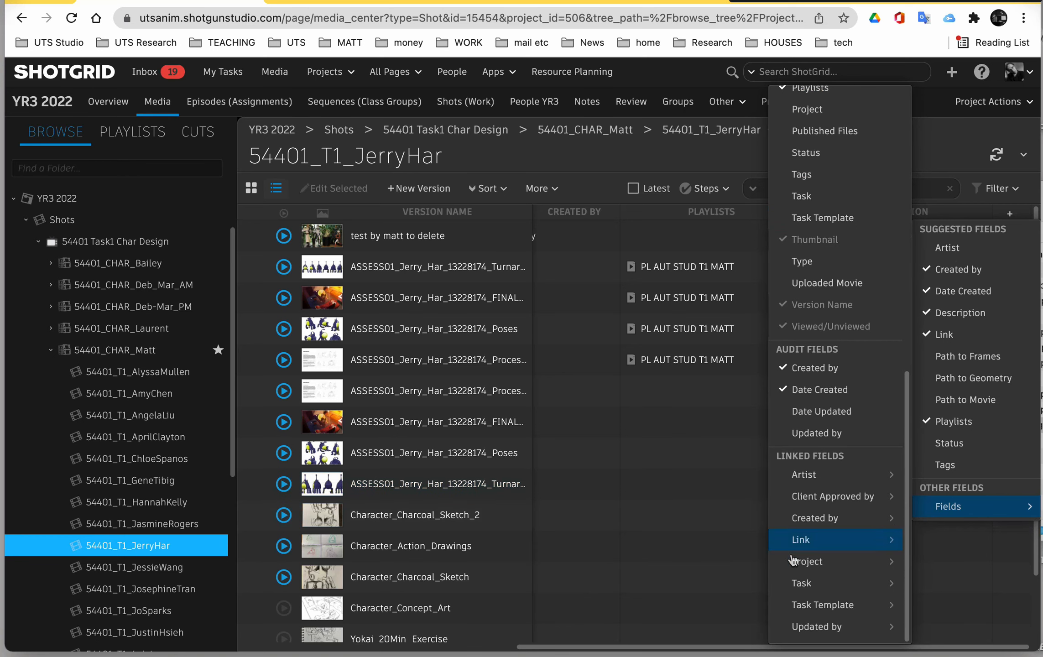
click(965, 614)
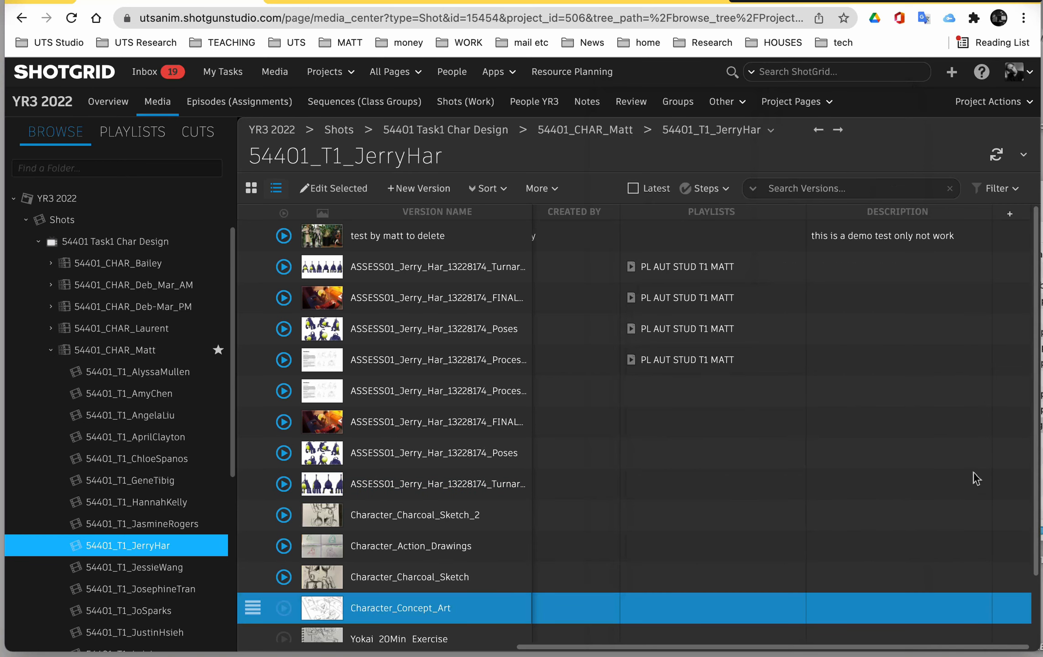
scroll(725, 328, left, 10)
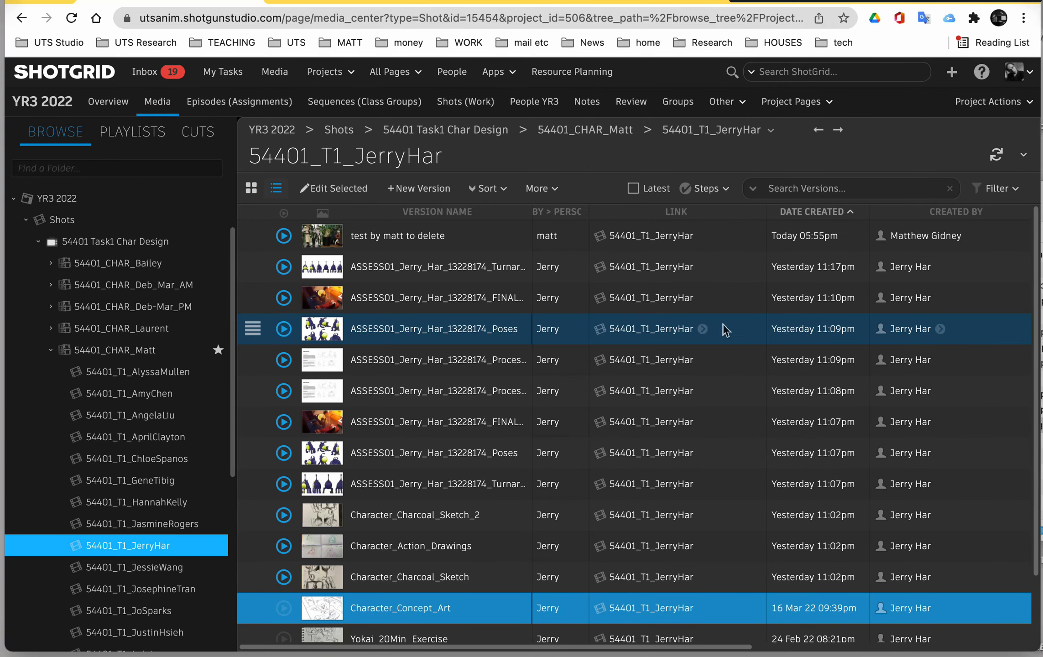
- Show the shot's versions as thumbnails and set Field 2 on their cards to Created by > Person > Alias
click(251, 187)
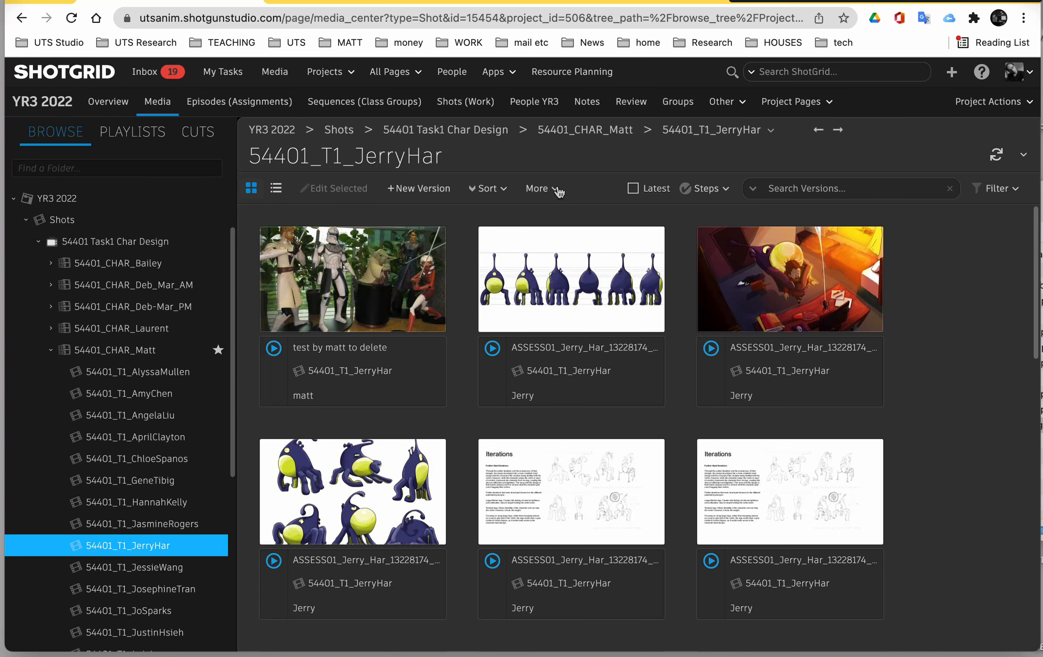
click(541, 188)
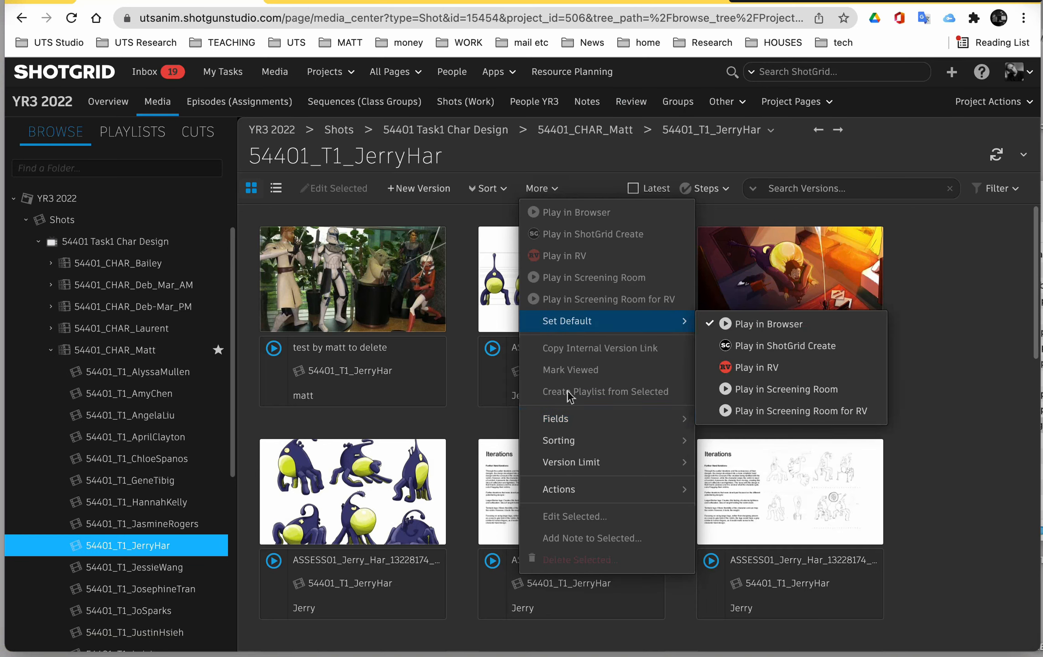
mouse_move(572, 418)
mouse_move(729, 422)
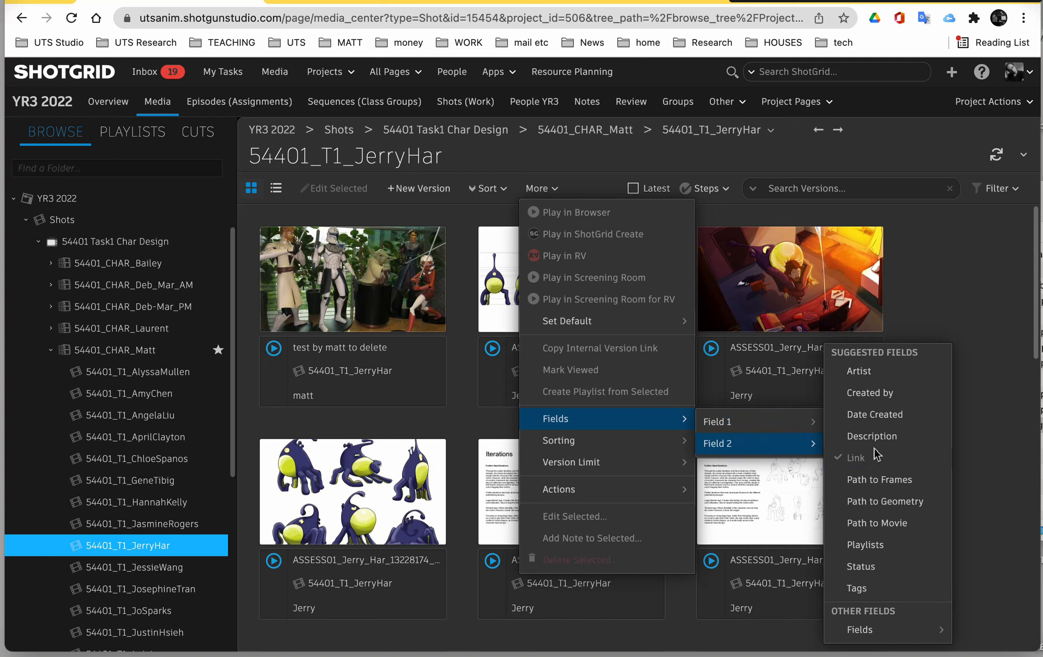
mouse_move(872, 631)
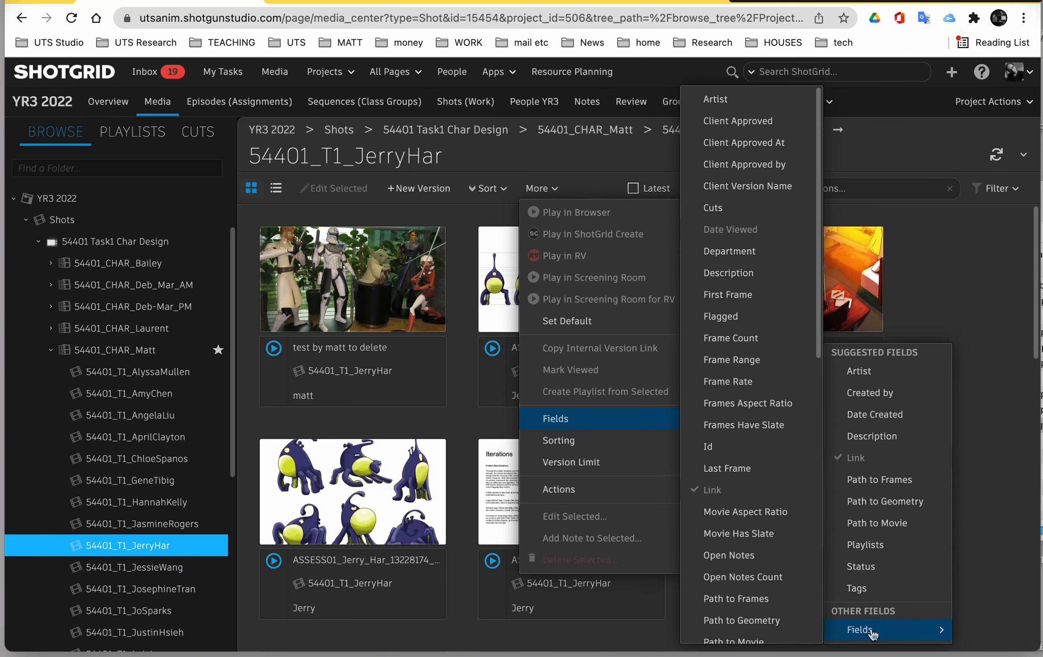
scroll(739, 600, down, 3)
scroll(740, 601, down, 12)
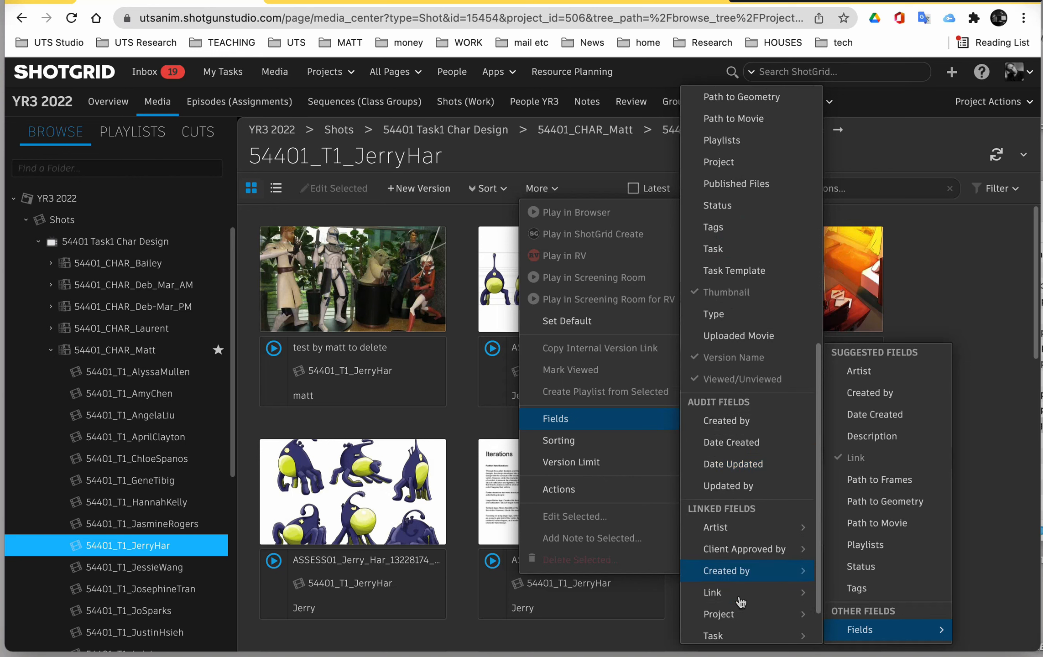
scroll(741, 602, down, 1)
mouse_move(742, 500)
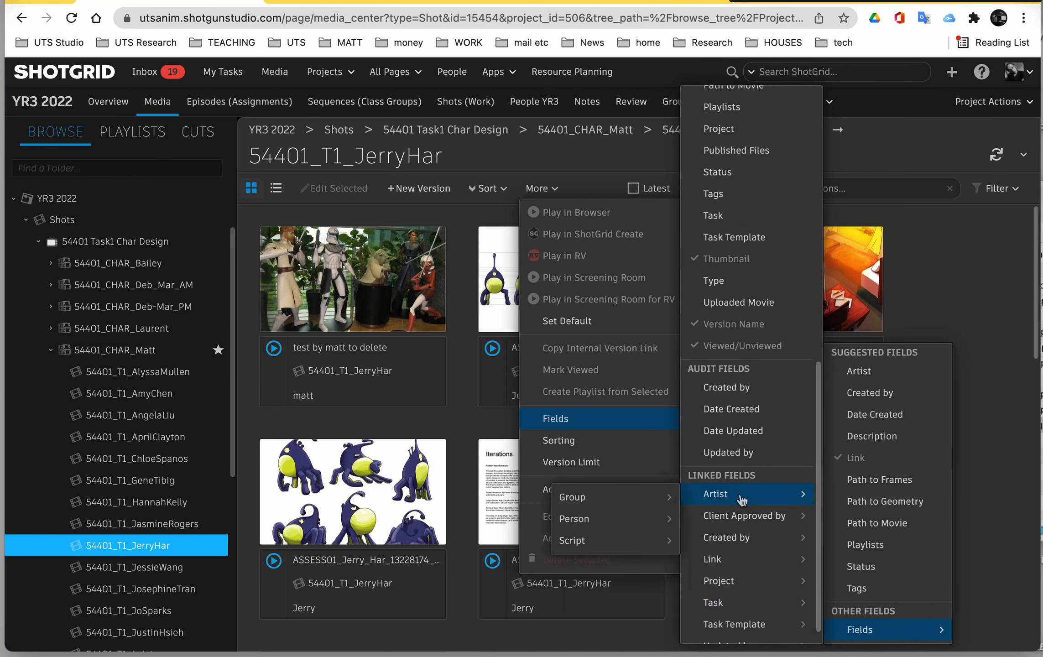
mouse_move(745, 537)
mouse_move(618, 546)
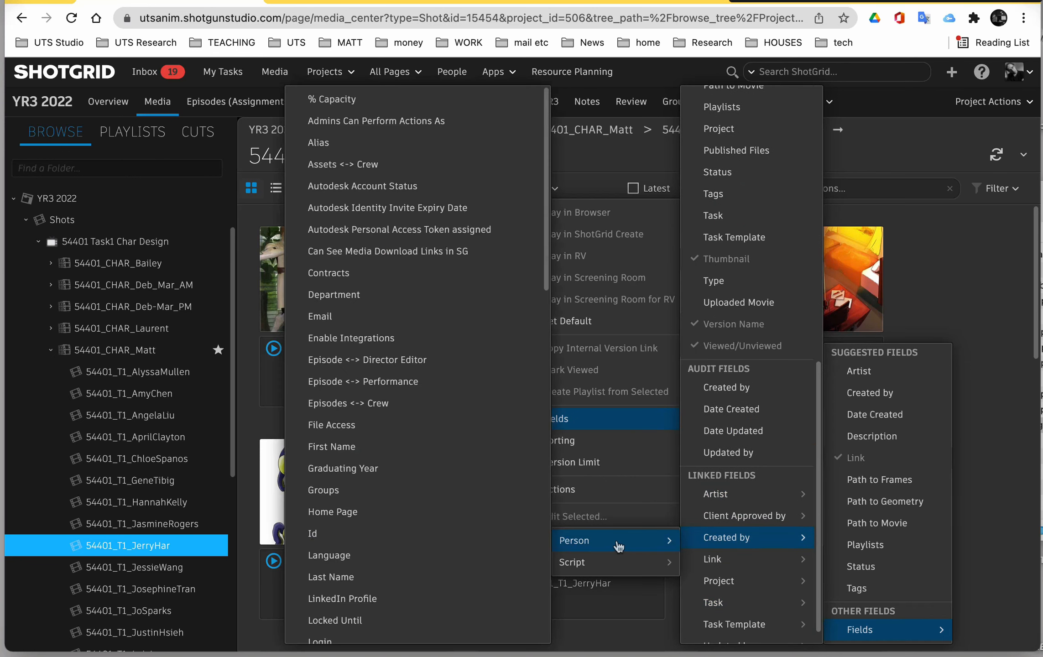
click(338, 149)
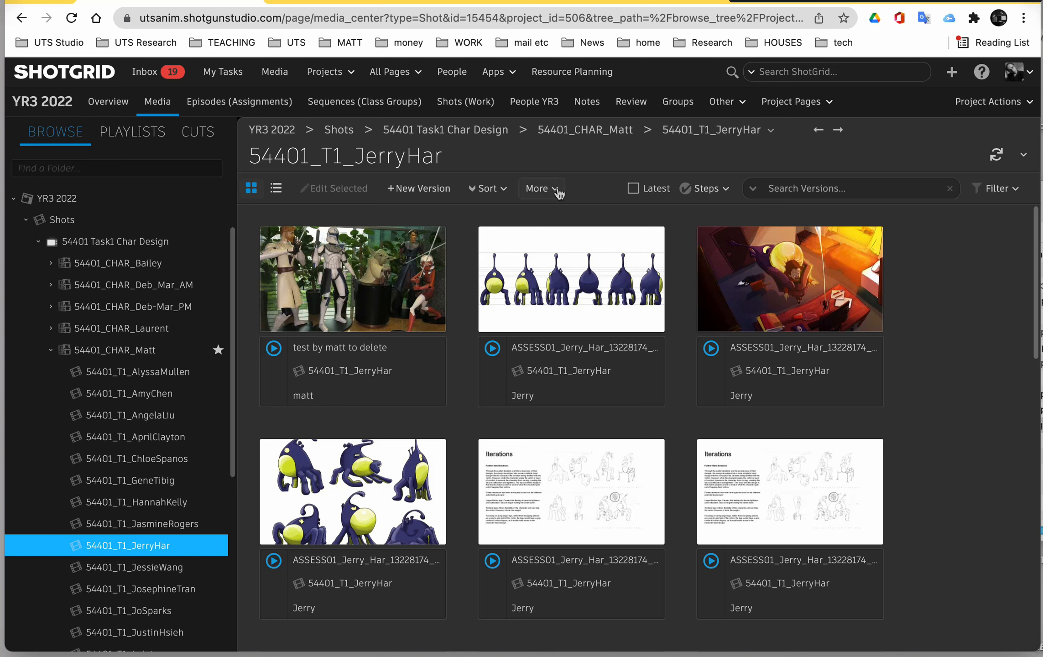
- Set Field 2 on the version thumbnail cards to Date Created
click(543, 189)
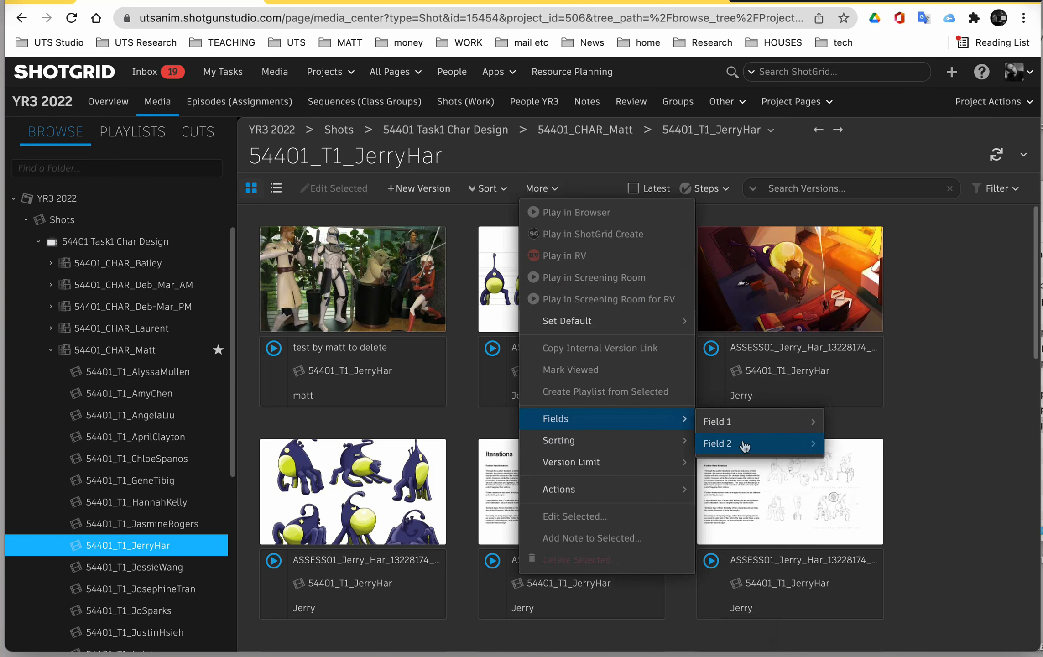
mouse_move(744, 446)
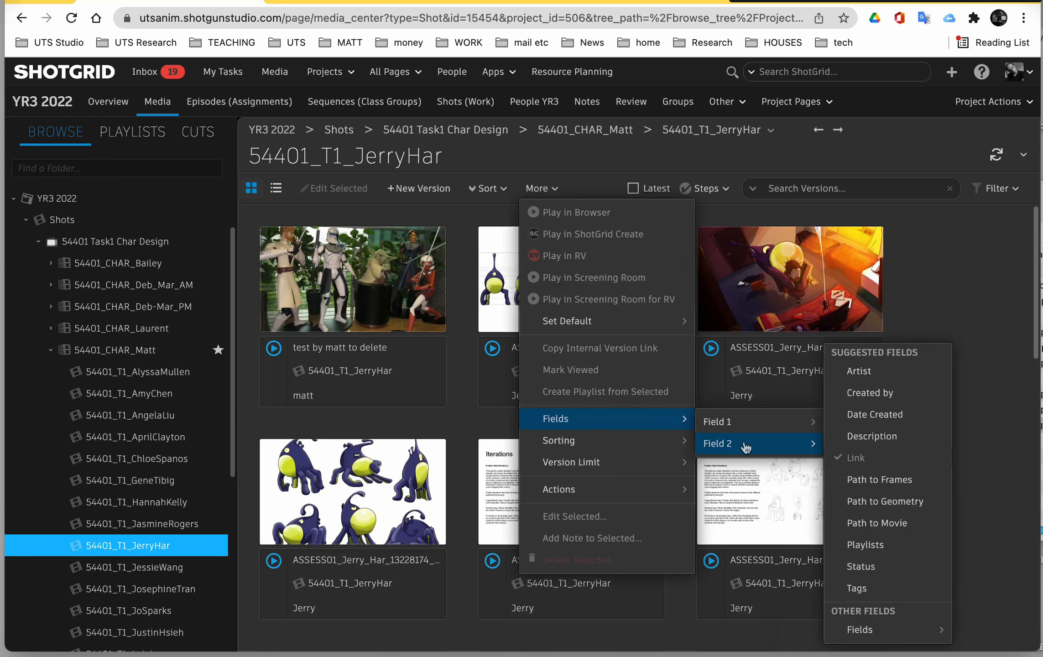
click(871, 416)
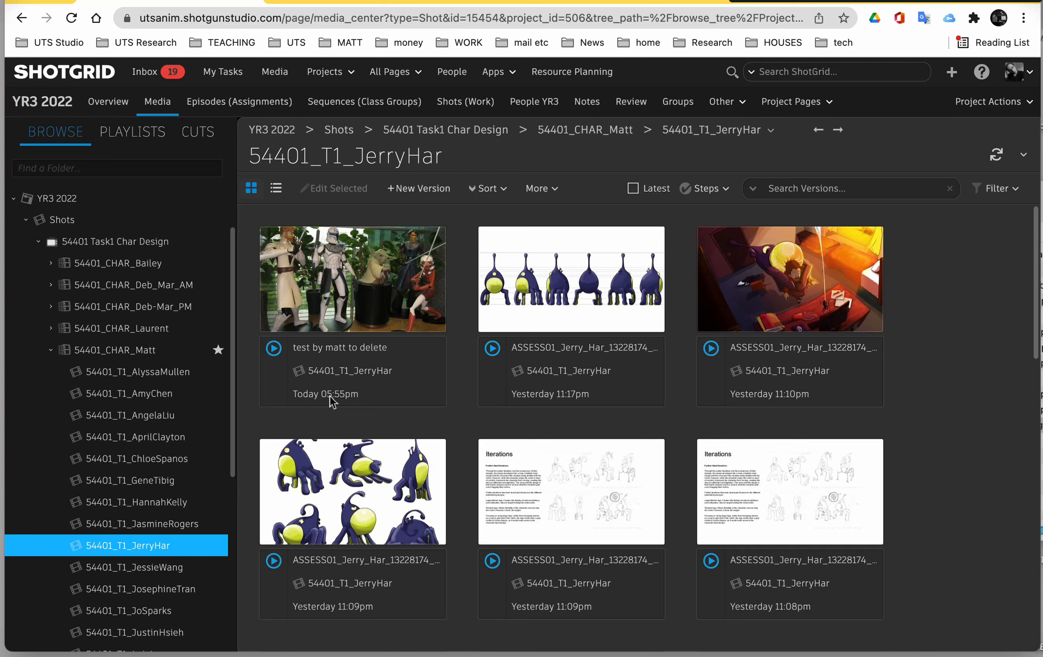
- Switch Field 2 on the thumbnail cards back to the creator's alias, using the linked Created by > Person > Alias field
click(555, 190)
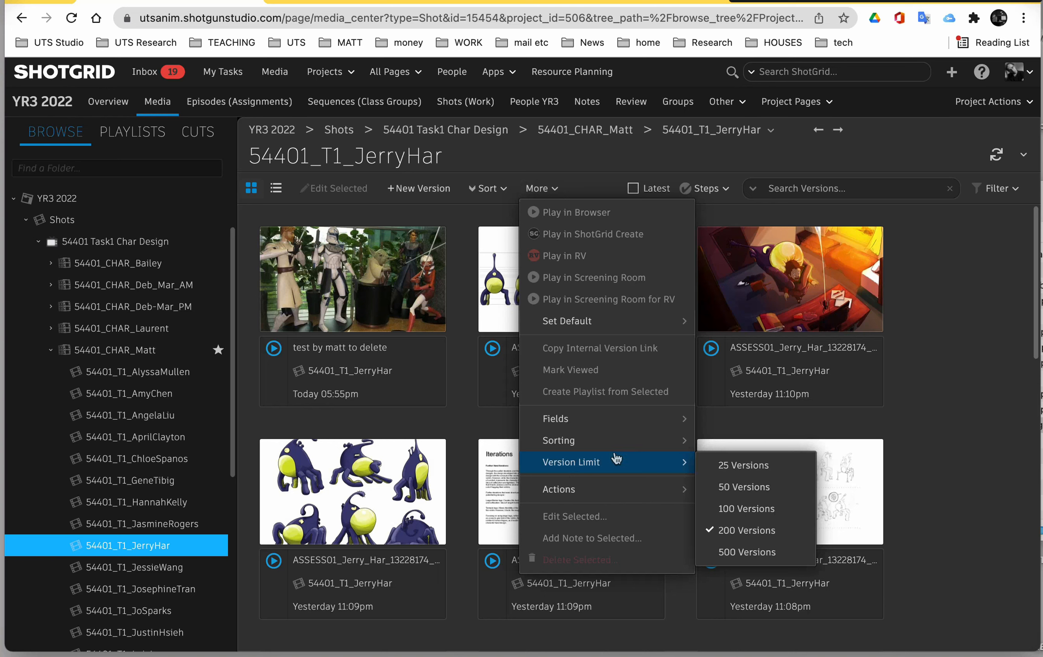
mouse_move(635, 429)
mouse_move(748, 445)
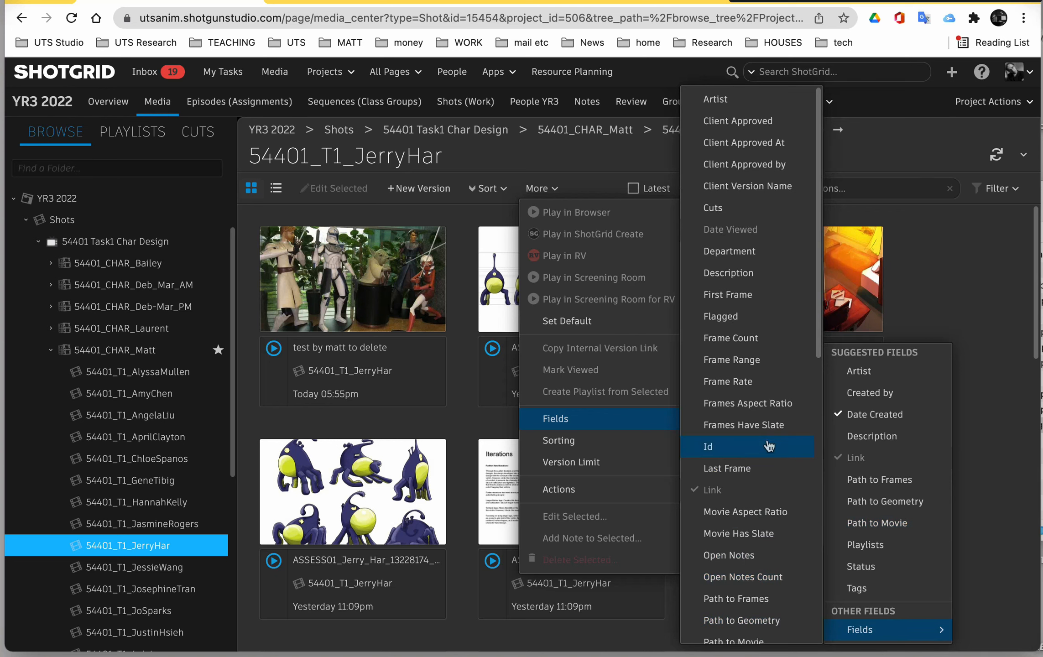
scroll(769, 445, down, 5)
scroll(770, 445, down, 5)
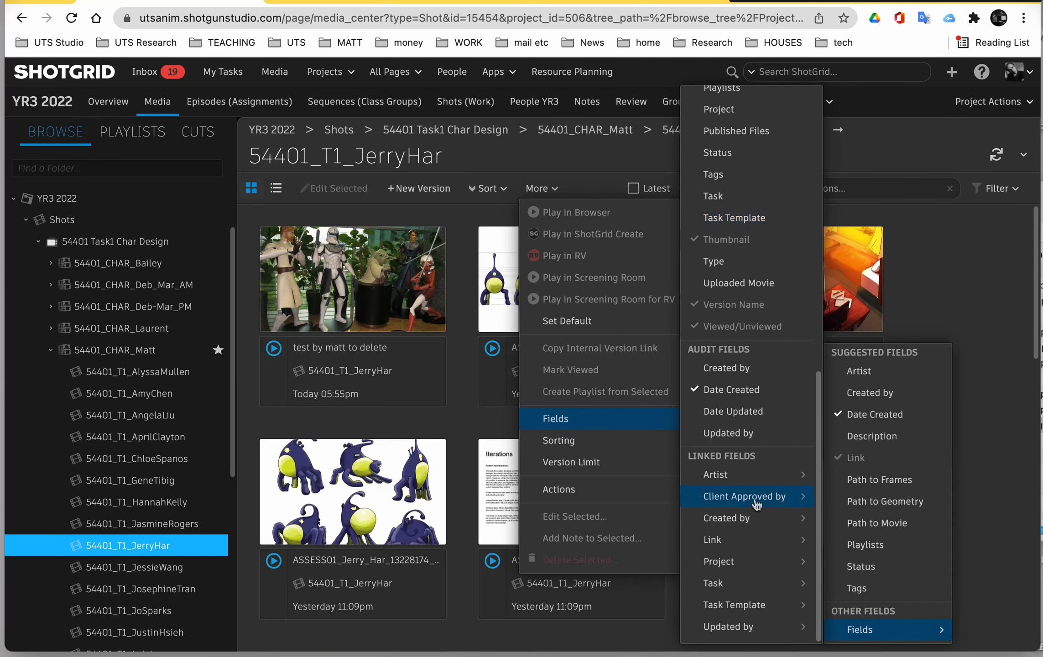
mouse_move(589, 525)
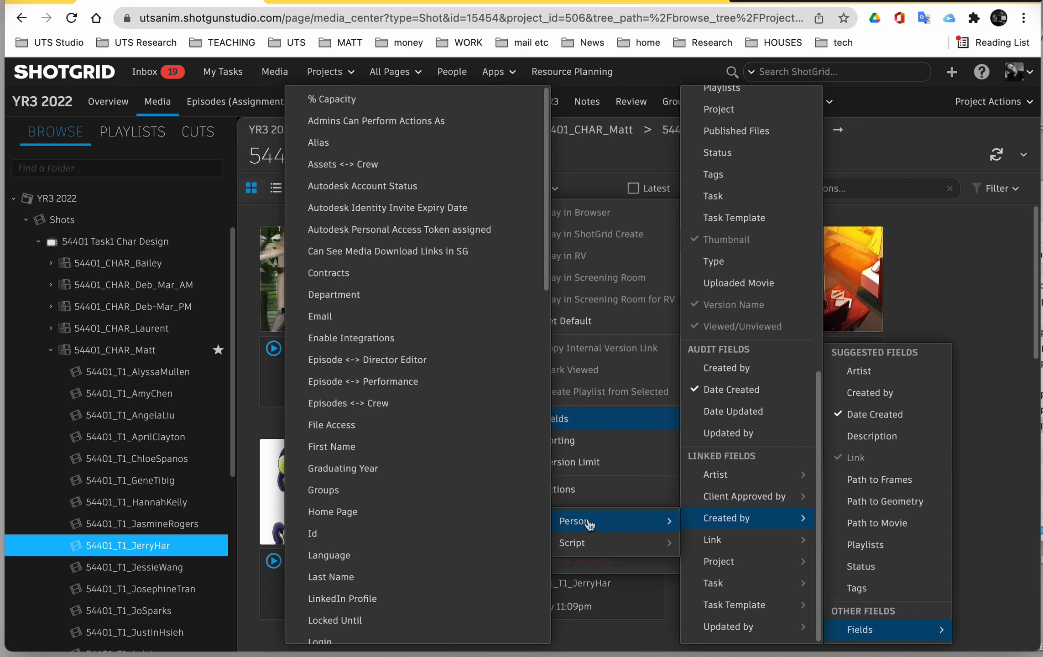
click(326, 145)
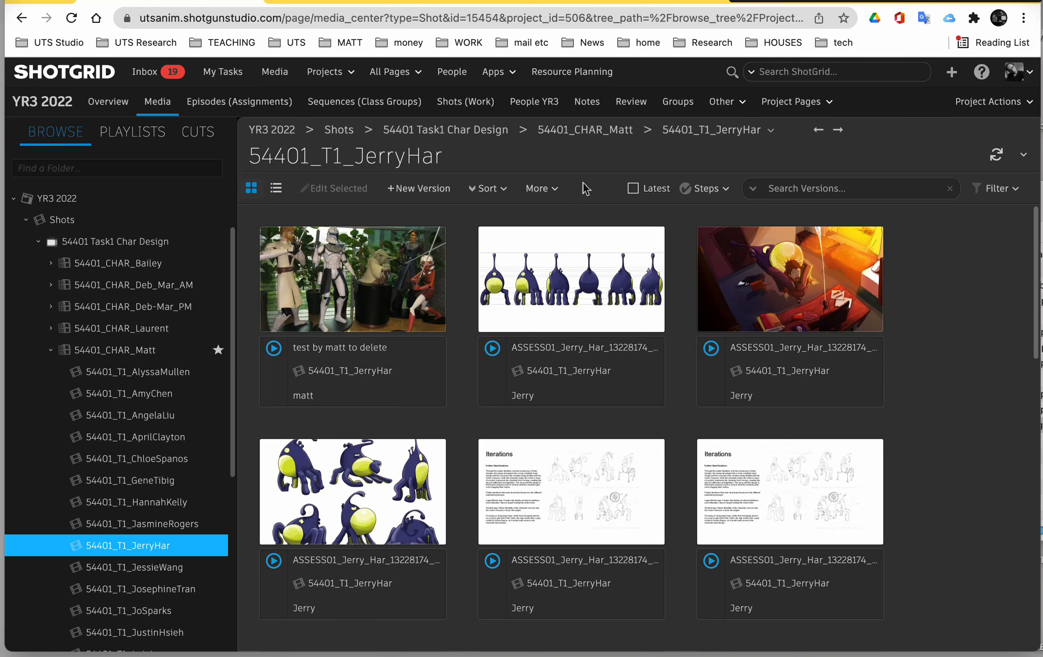
click(551, 190)
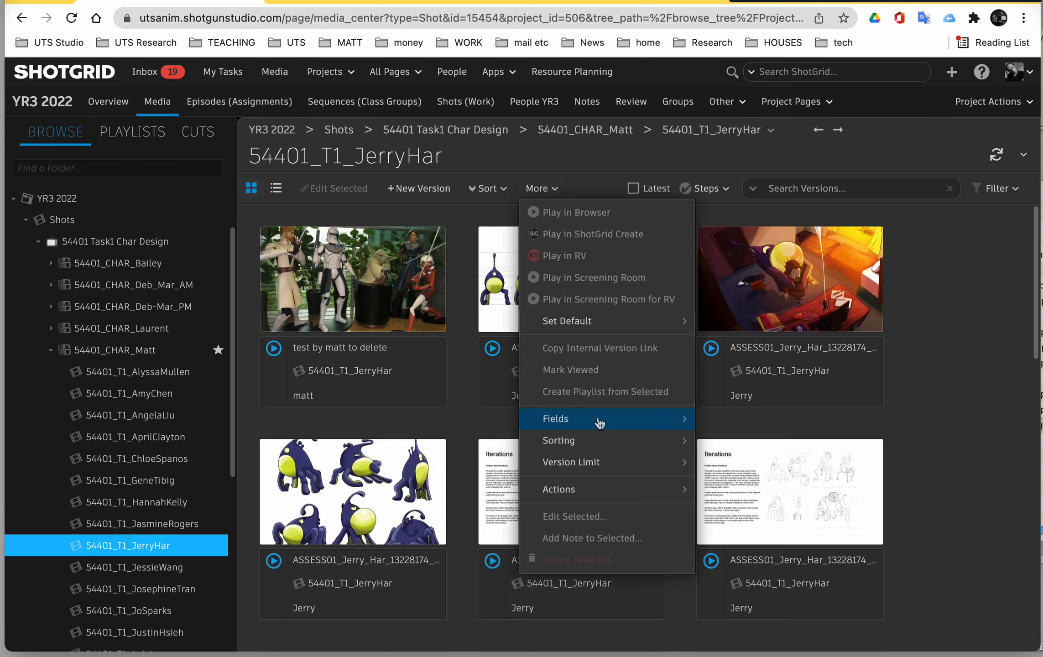
mouse_move(598, 422)
click(975, 384)
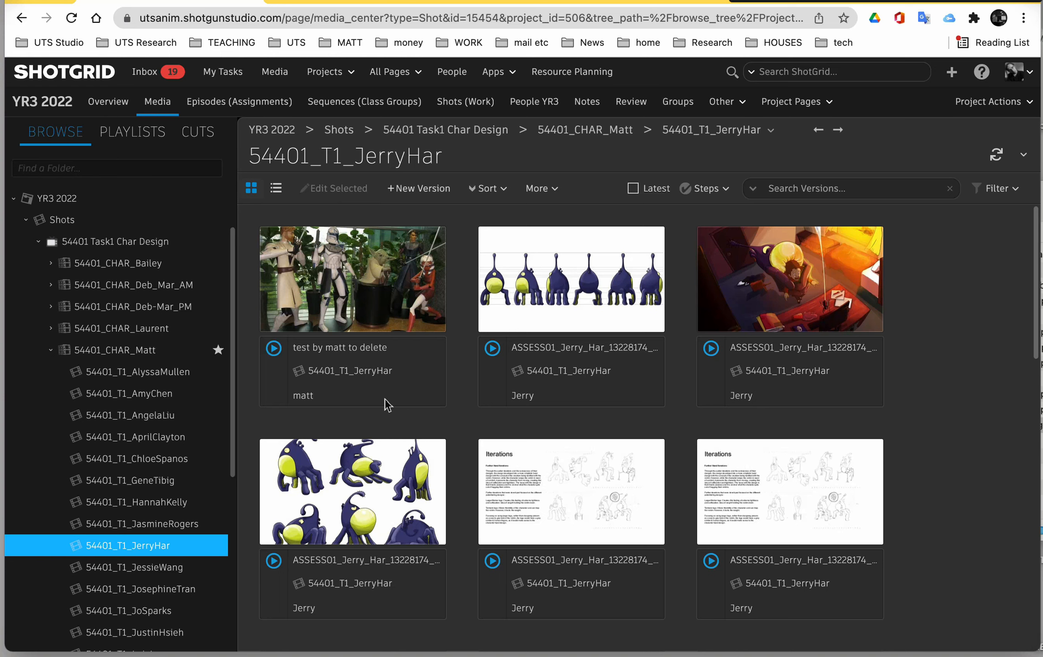
- Show the versions as a list and move the newly uploaded test version to the student shot directly above in the folder tree
scroll(67, 533, down, 2)
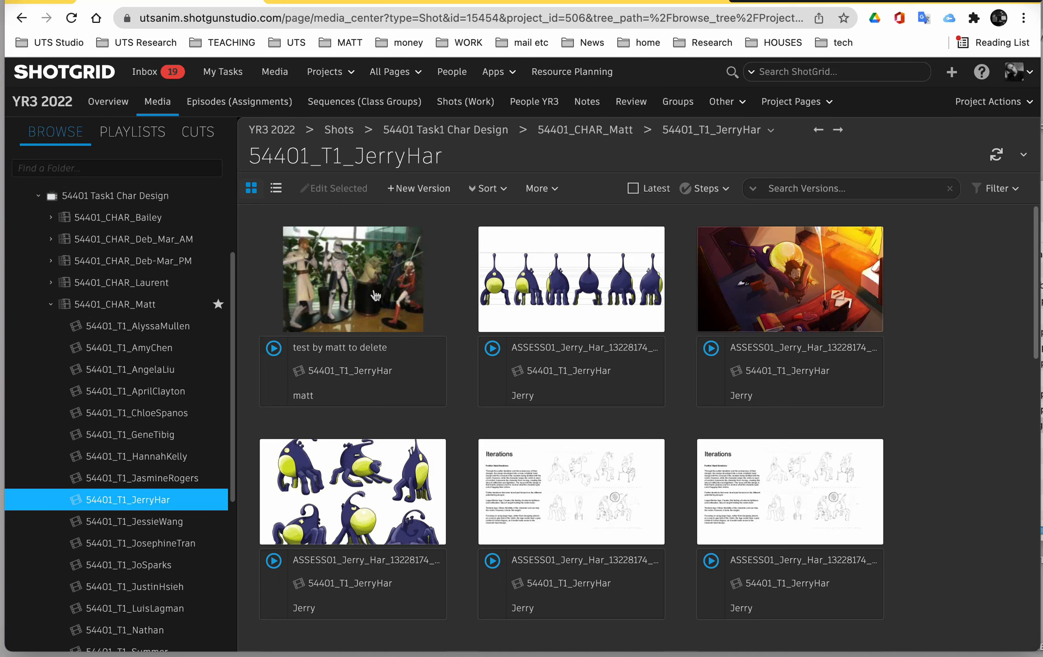
click(275, 188)
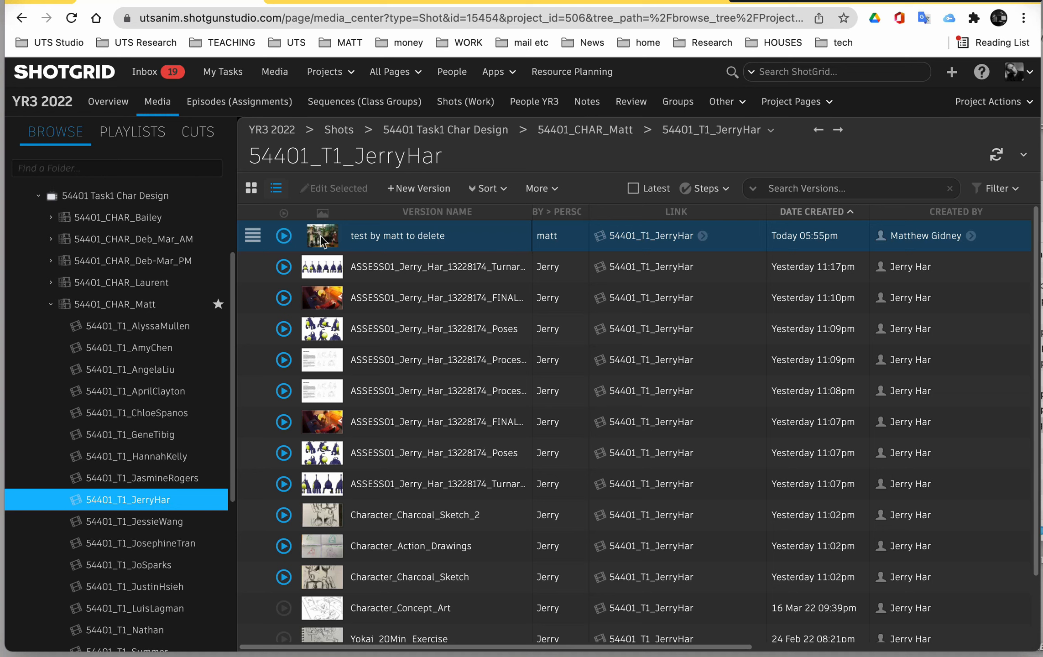
drag(320, 234, 166, 479)
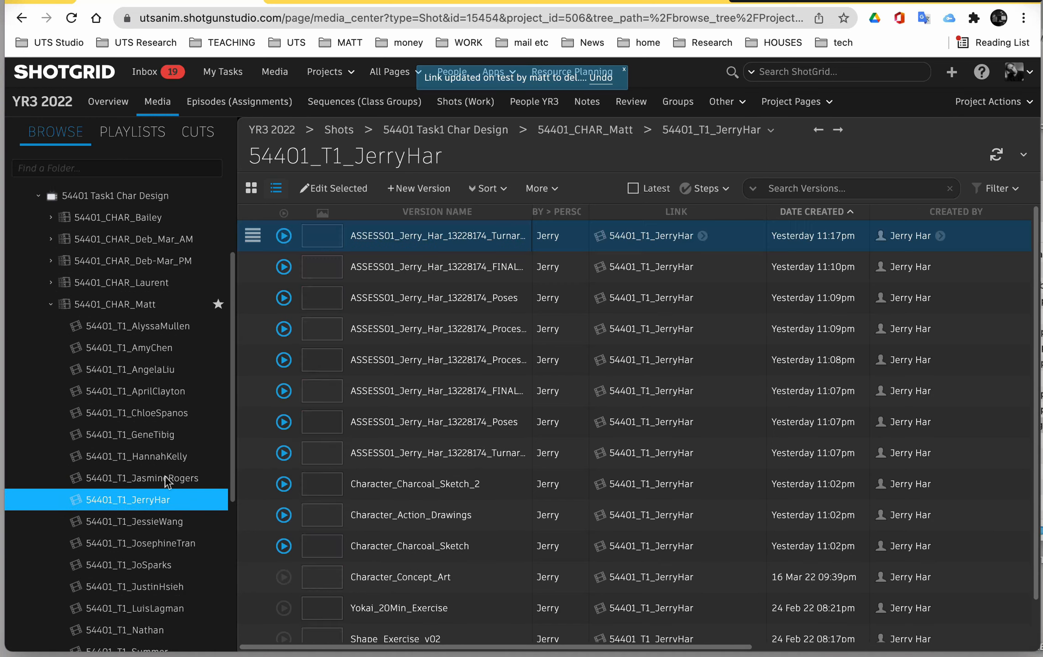
- Return to thumbnails, look through the original shot's versions, and open the neighbouring shot that received the test version
click(250, 188)
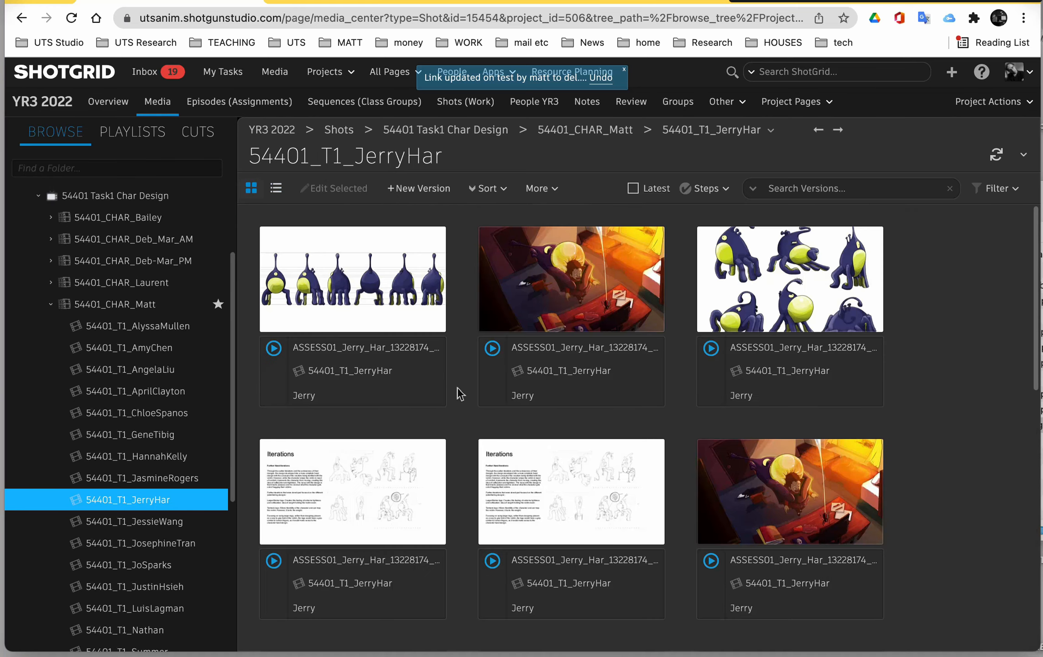
scroll(460, 393, down, 5)
scroll(460, 393, down, 5)
scroll(460, 393, up, 10)
click(143, 478)
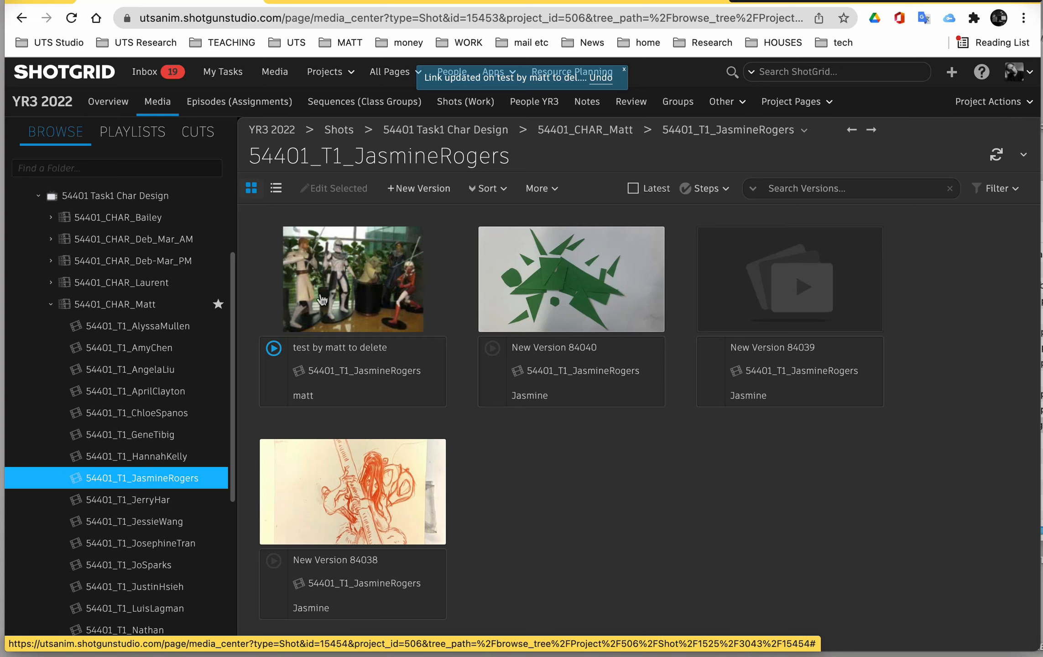
- Move the test version back to the original student's shot and check the versions in both shots
drag(322, 298, 158, 502)
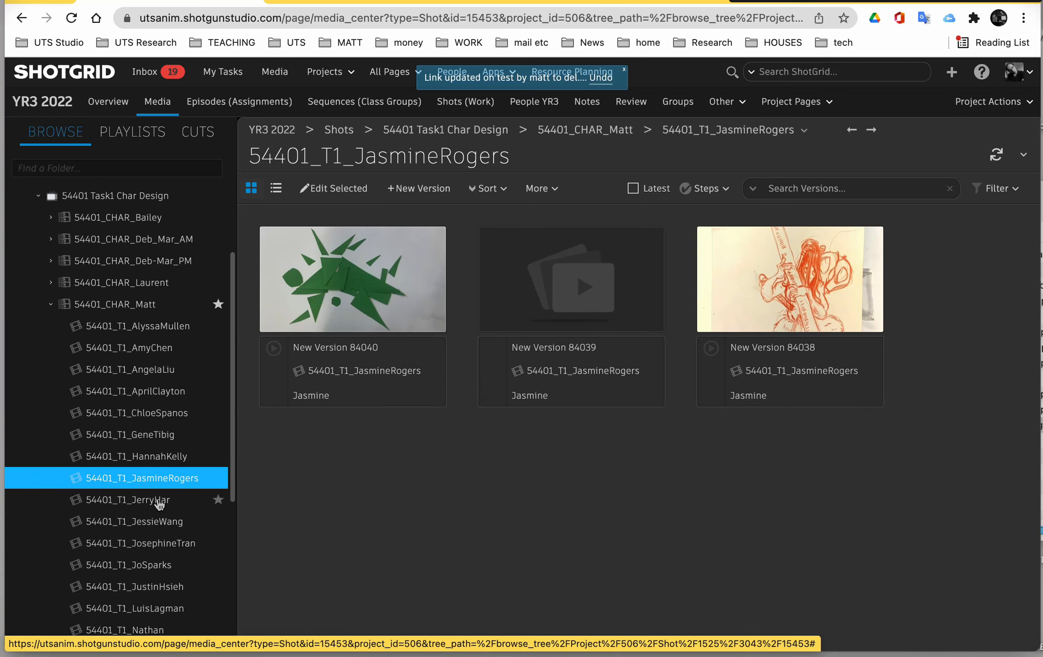
click(158, 502)
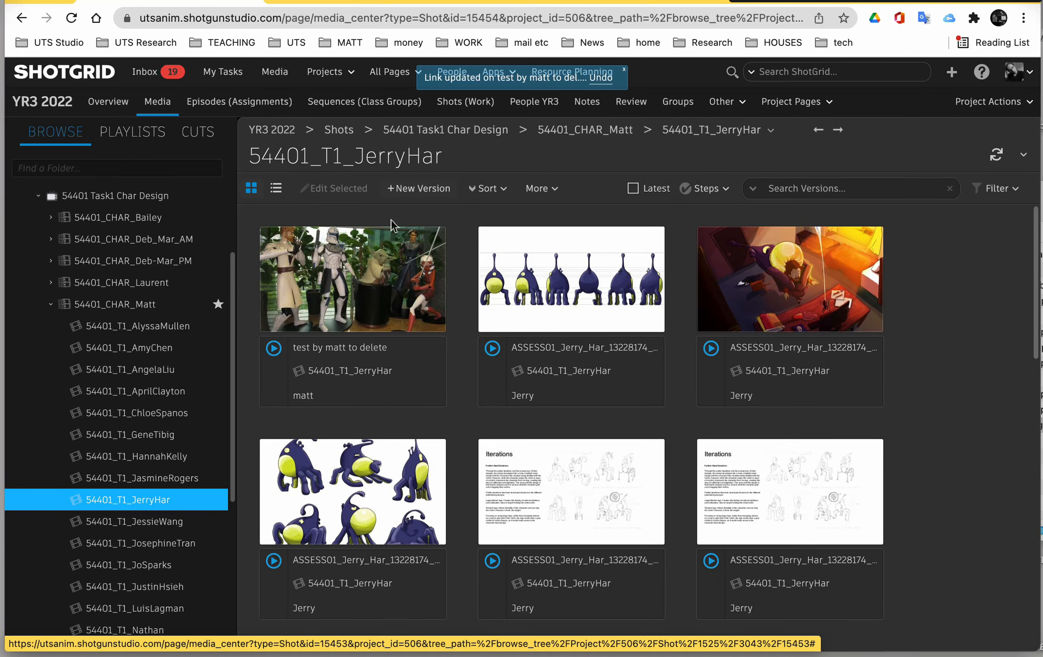
click(159, 478)
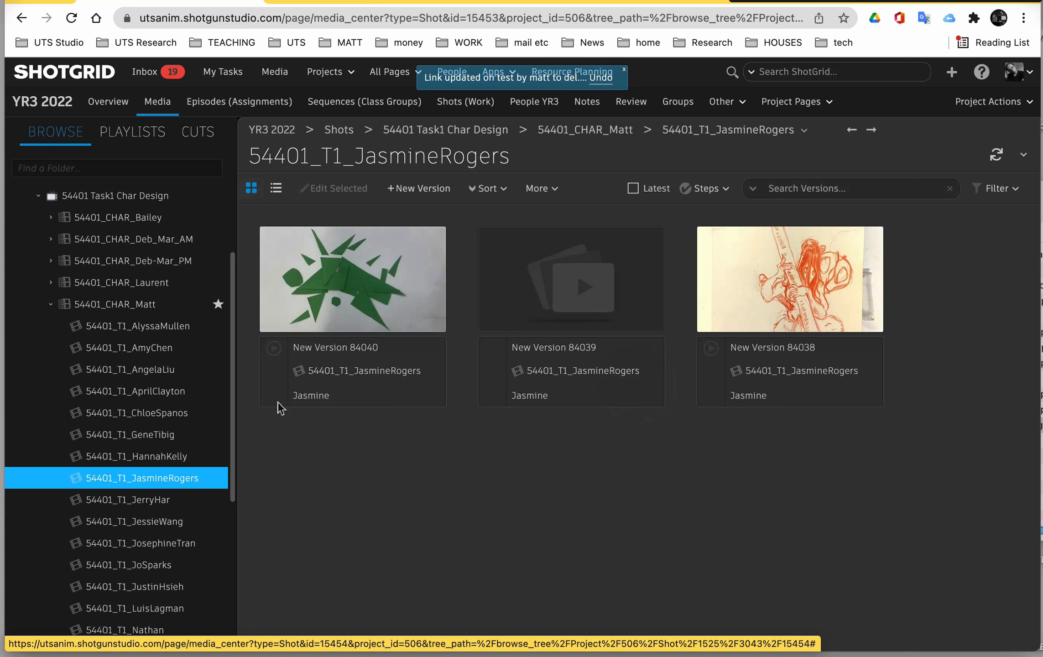
click(144, 500)
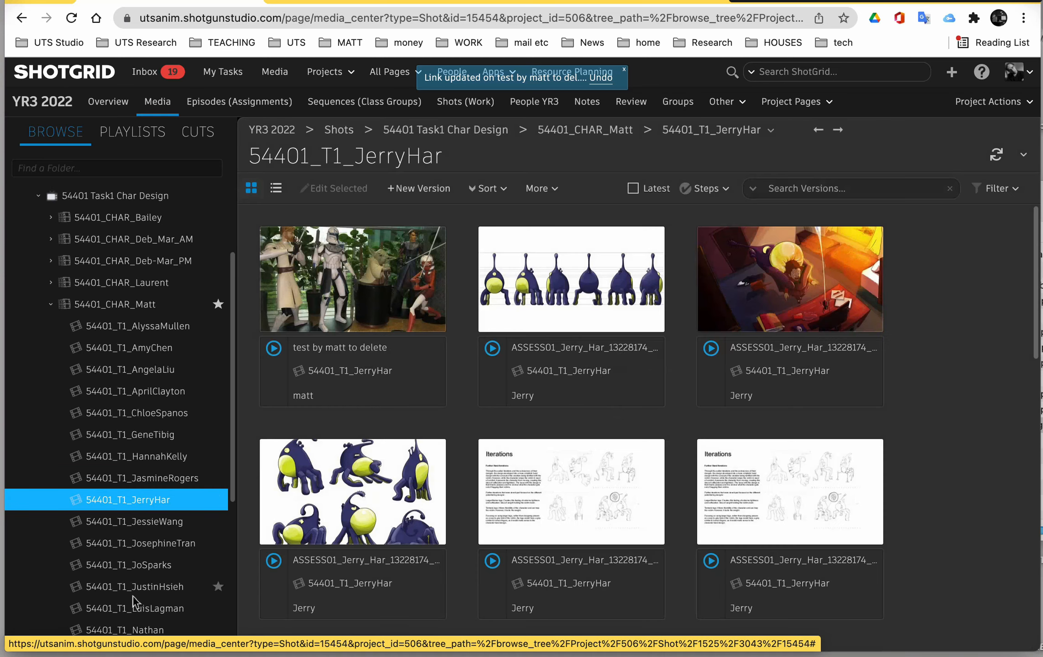
- Edit the test version so that its Link field is blank, and save the change
click(366, 289)
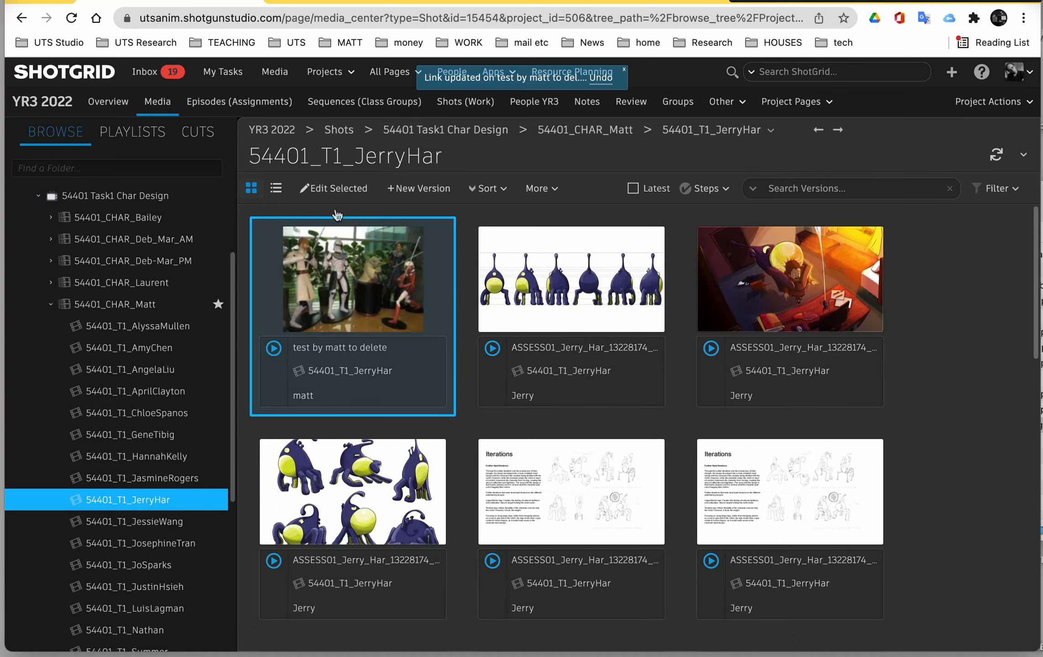
click(345, 190)
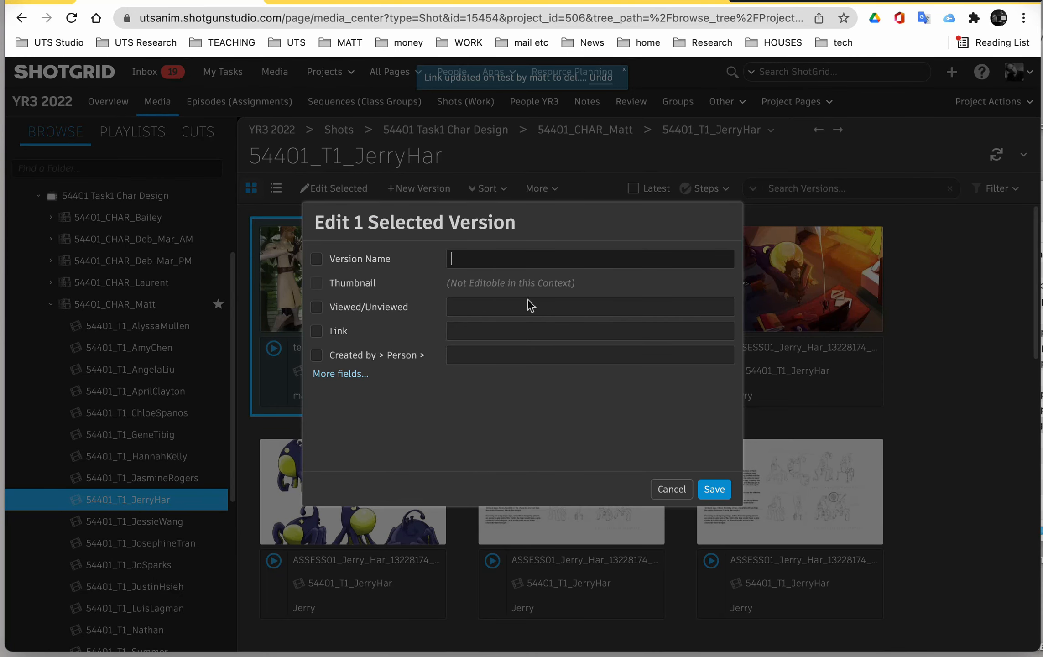
click(316, 332)
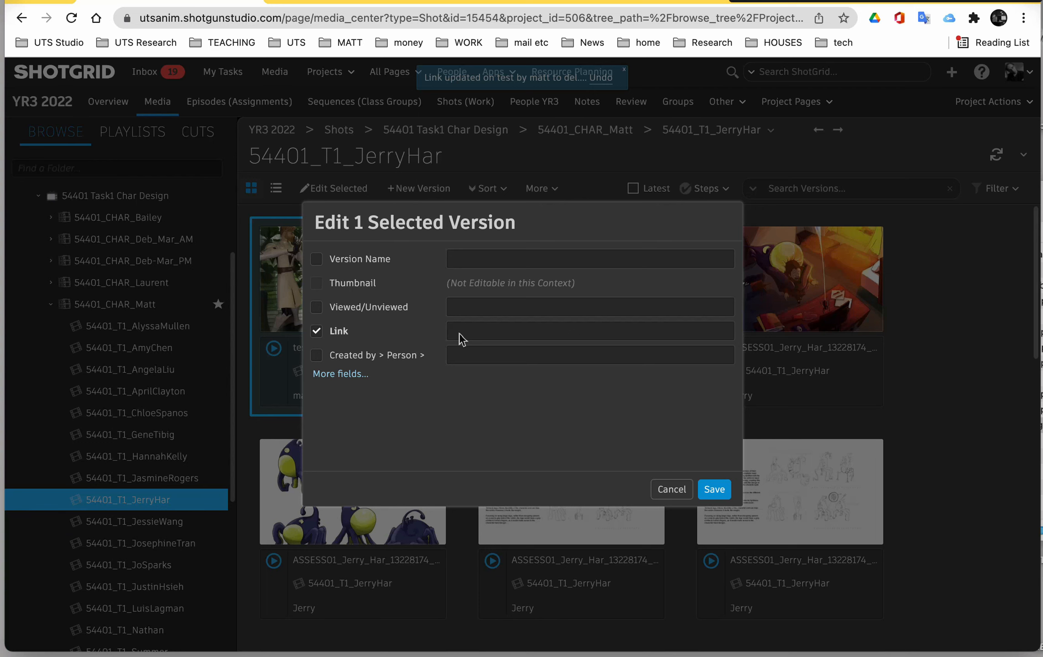
click(713, 491)
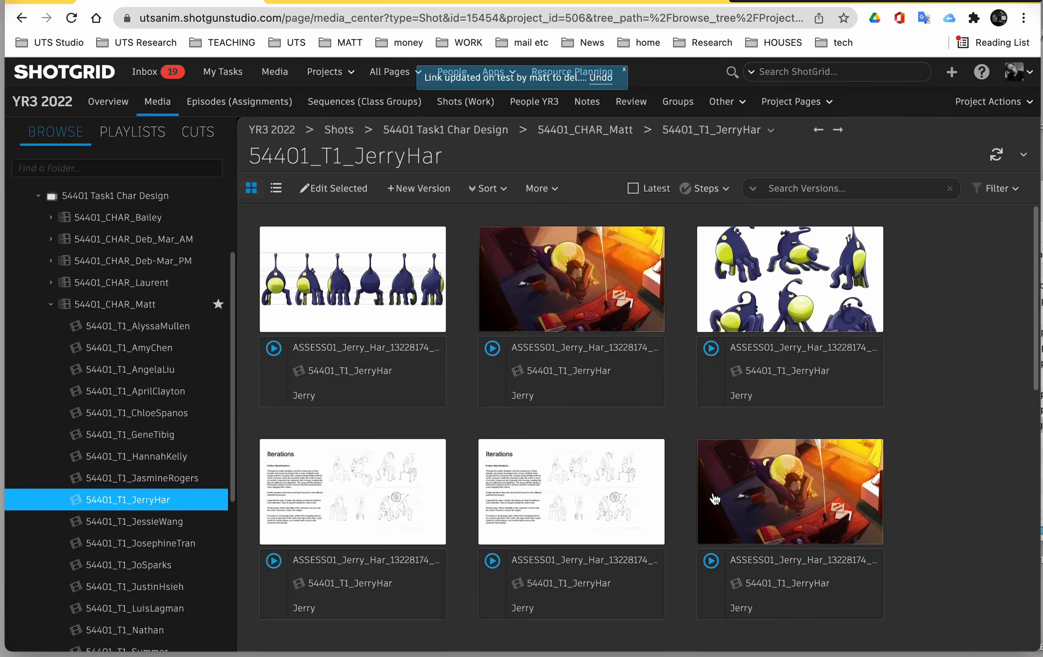
- Look for the unlinked test version in the original shot, the neighbouring student's shot and their parent class group
scroll(490, 479, down, 3)
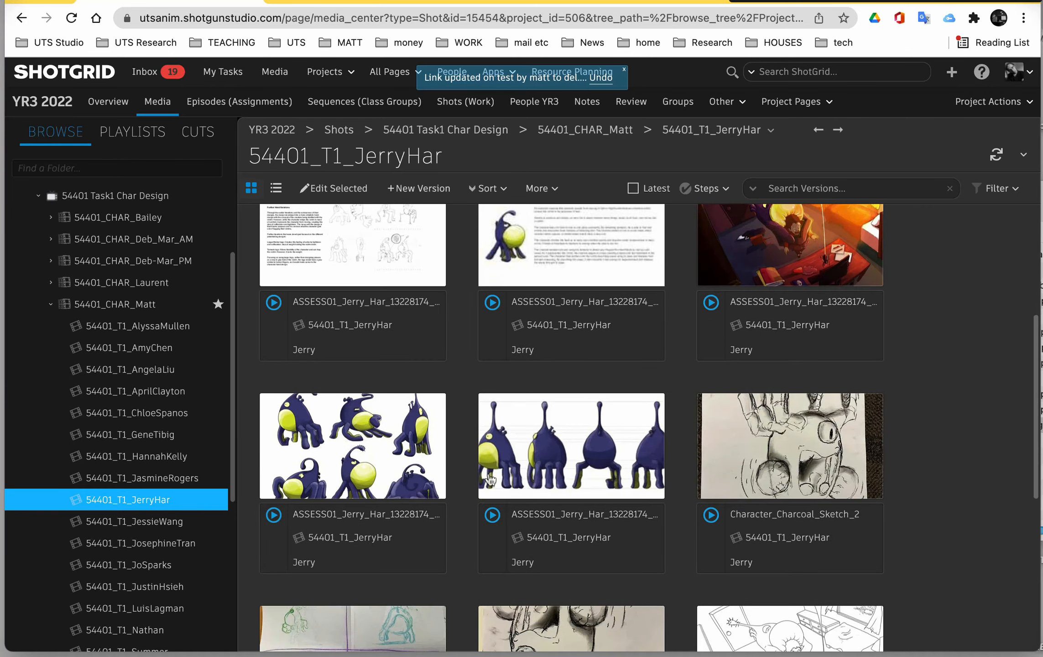
scroll(489, 479, up, 5)
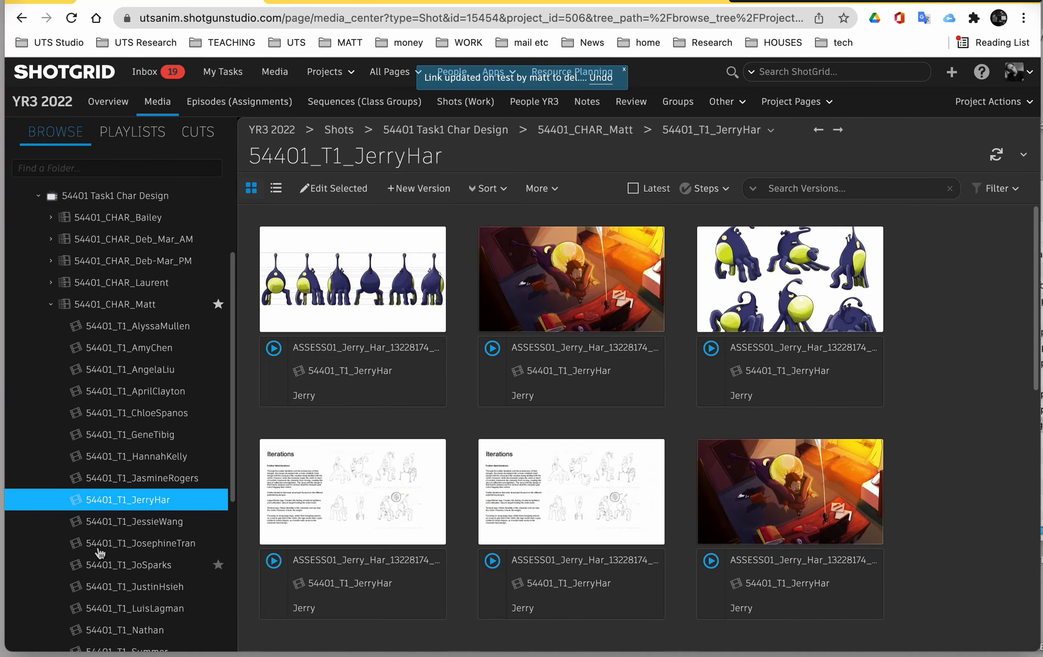
click(164, 479)
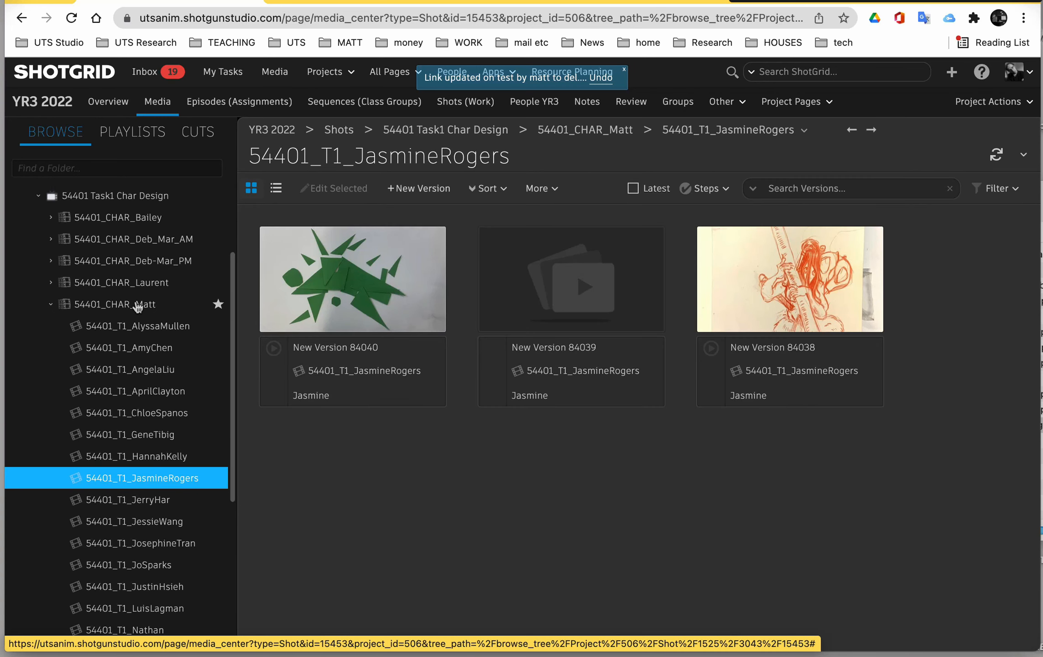
click(136, 305)
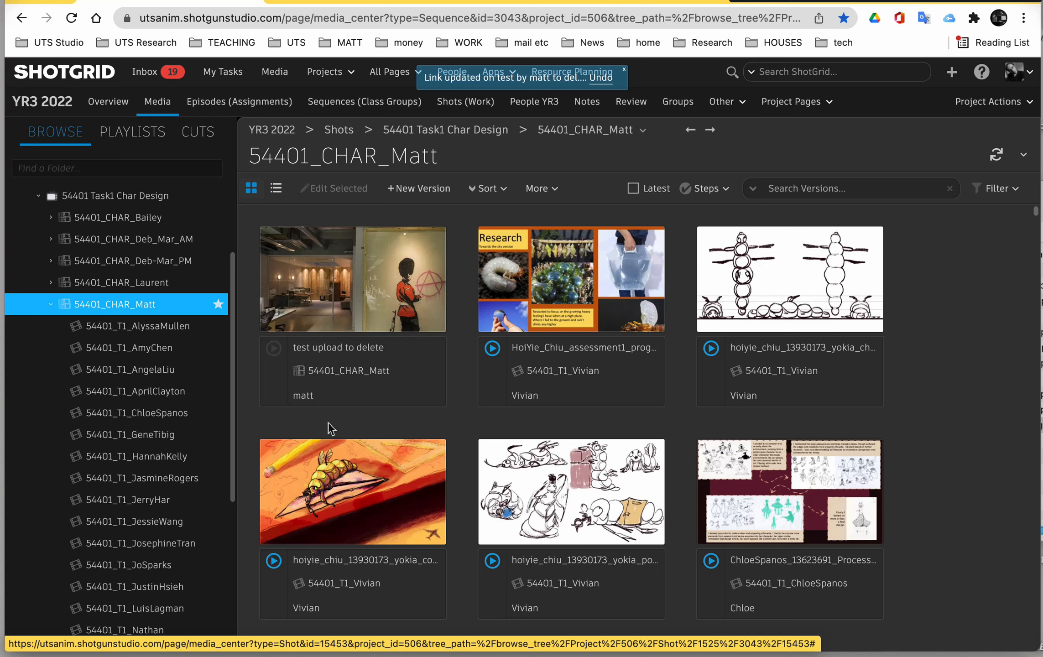
- Edit the "test upload to delete" version so that its Link field is blank, and save the change
click(359, 310)
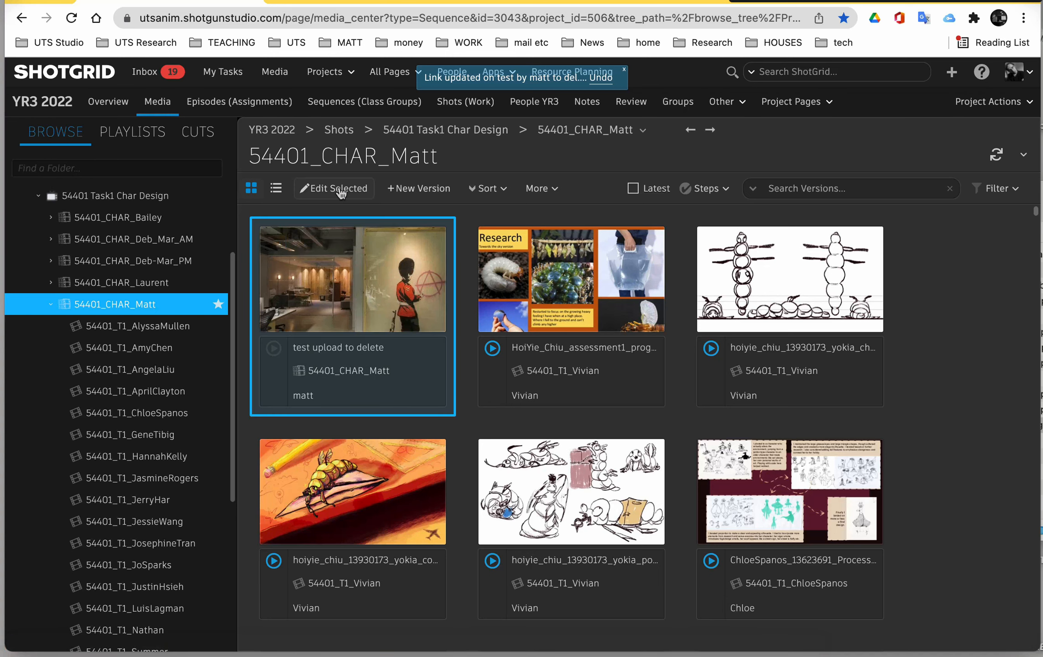
click(340, 193)
click(316, 332)
click(715, 490)
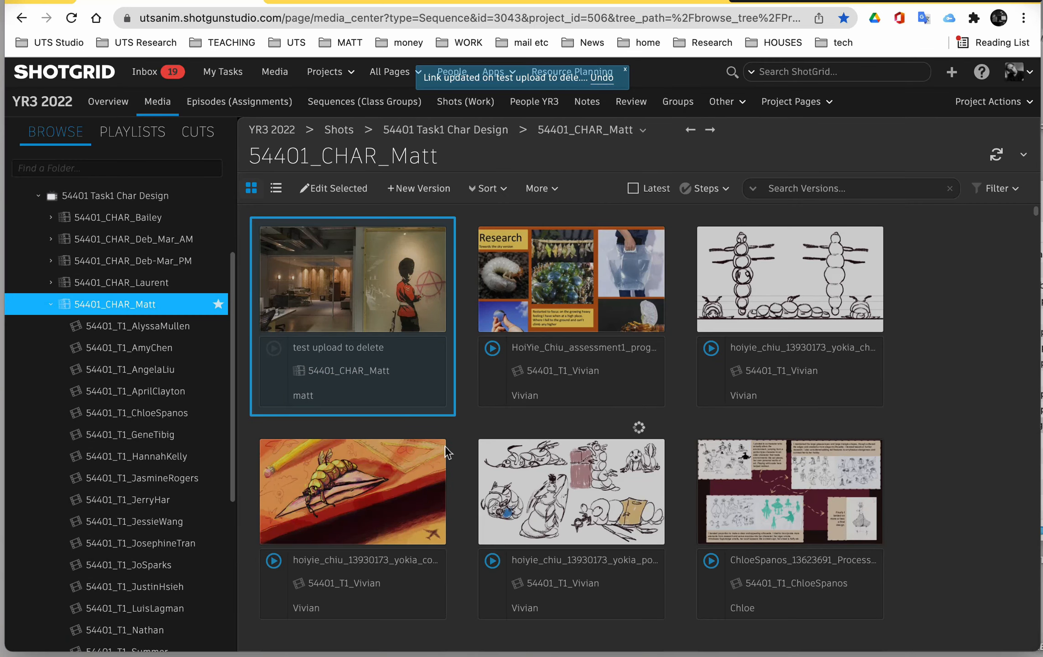
- Find the unlinked test versions in Shots with no Sequence under 54401 Task1 Char Design and examine that group's versions as a list
click(160, 326)
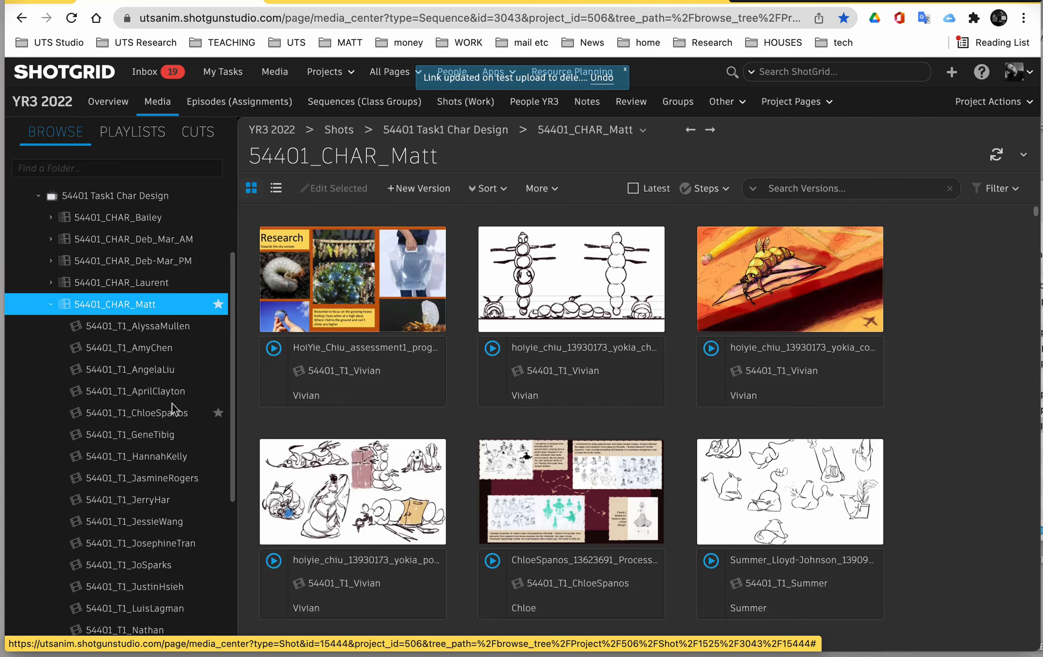
scroll(172, 406, down, 5)
scroll(191, 409, up, 3)
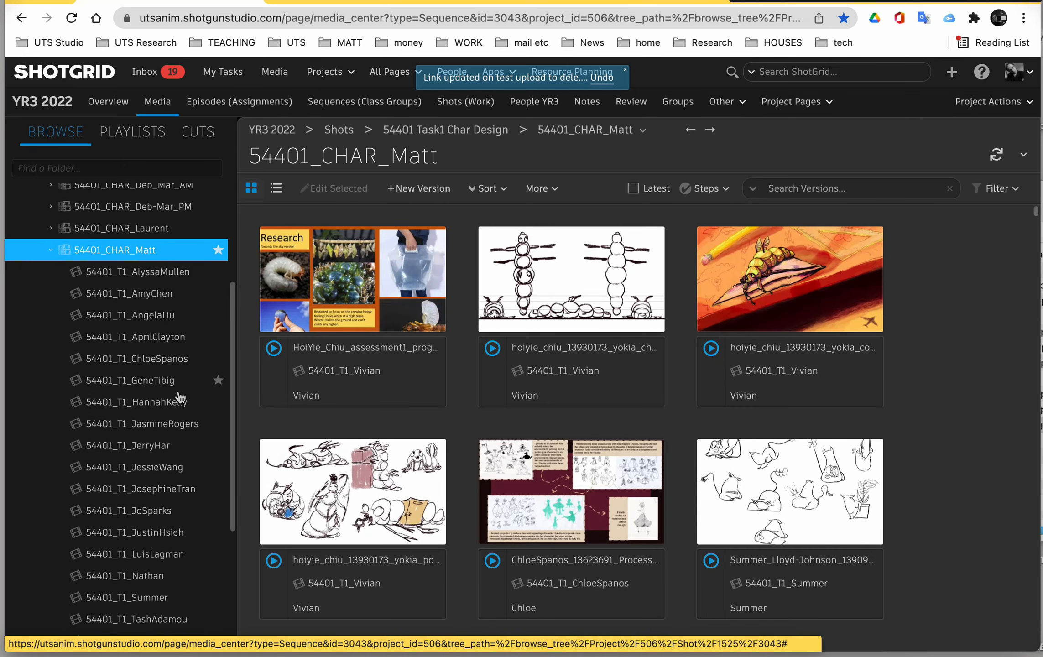
scroll(118, 424, down, 3)
scroll(117, 429, down, 2)
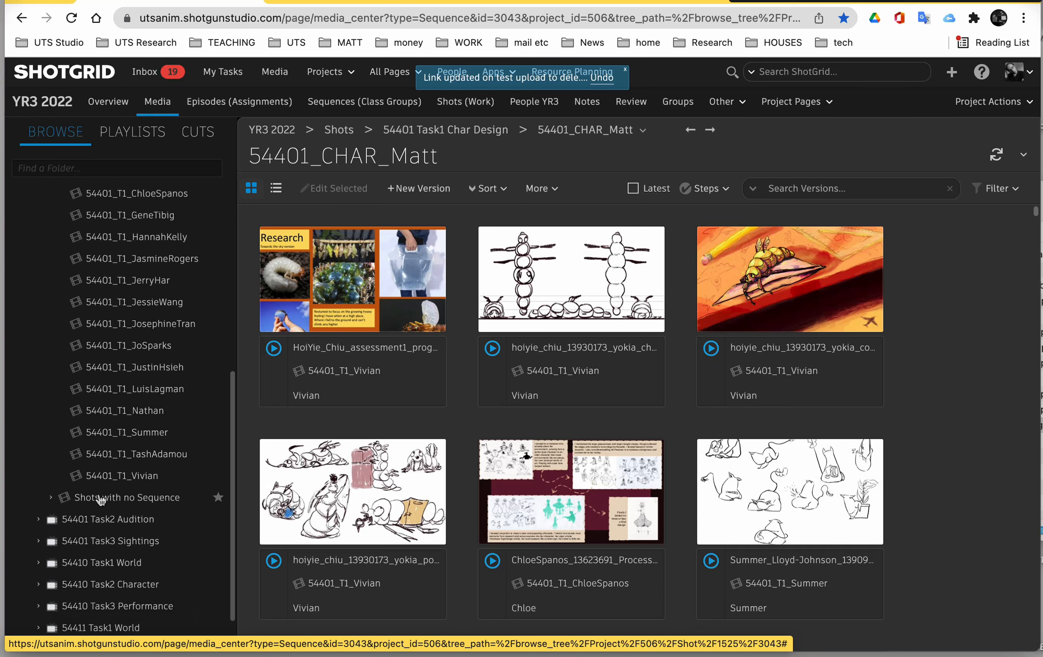
click(51, 497)
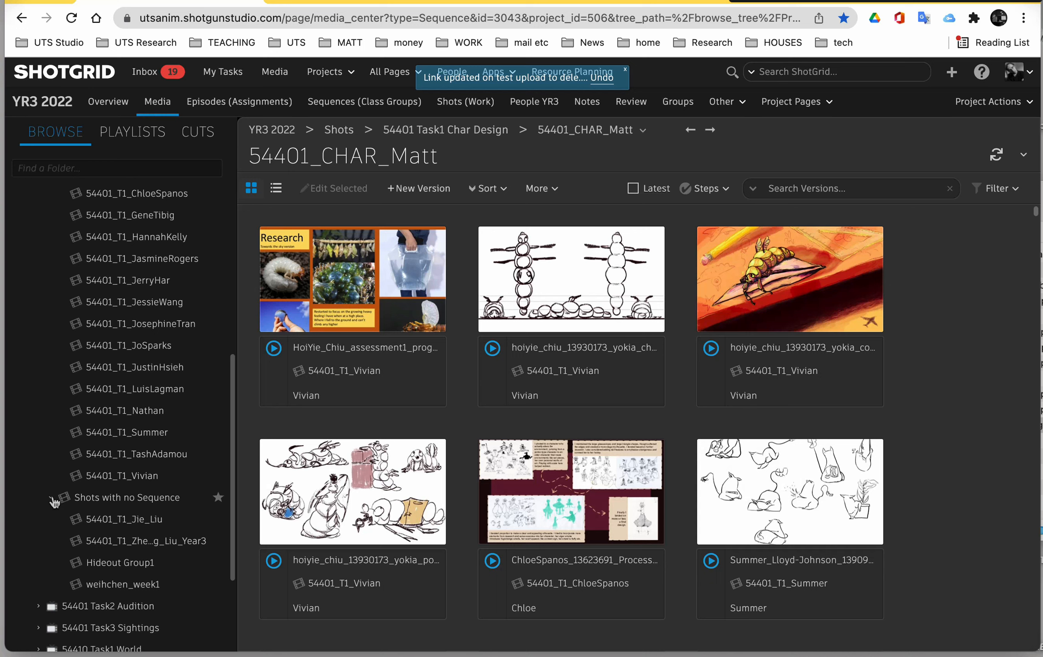
click(128, 502)
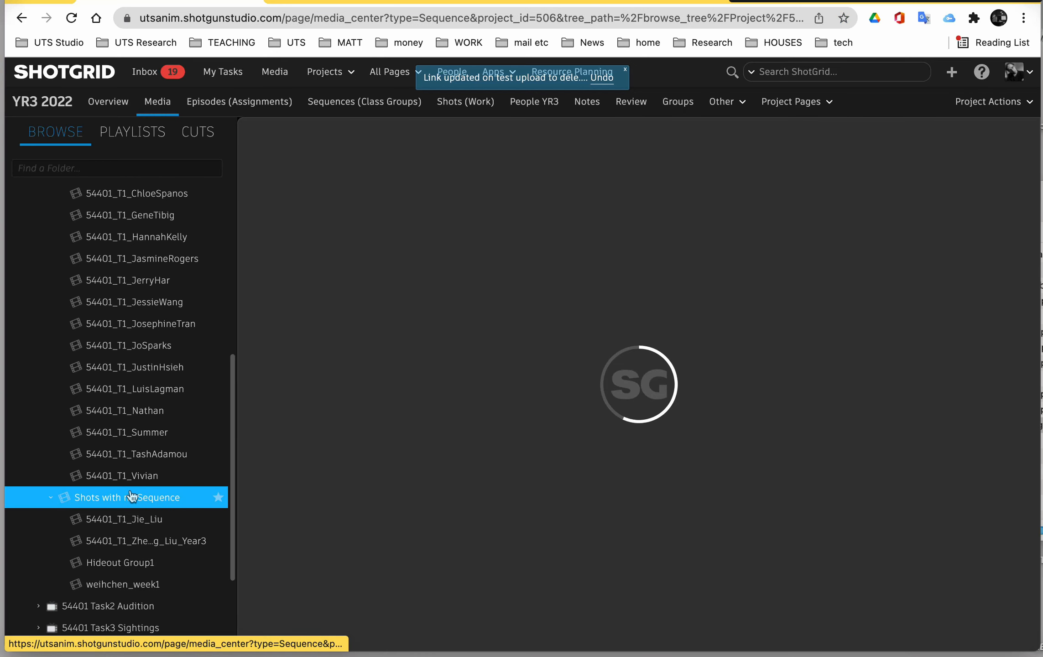
scroll(473, 452, down, 10)
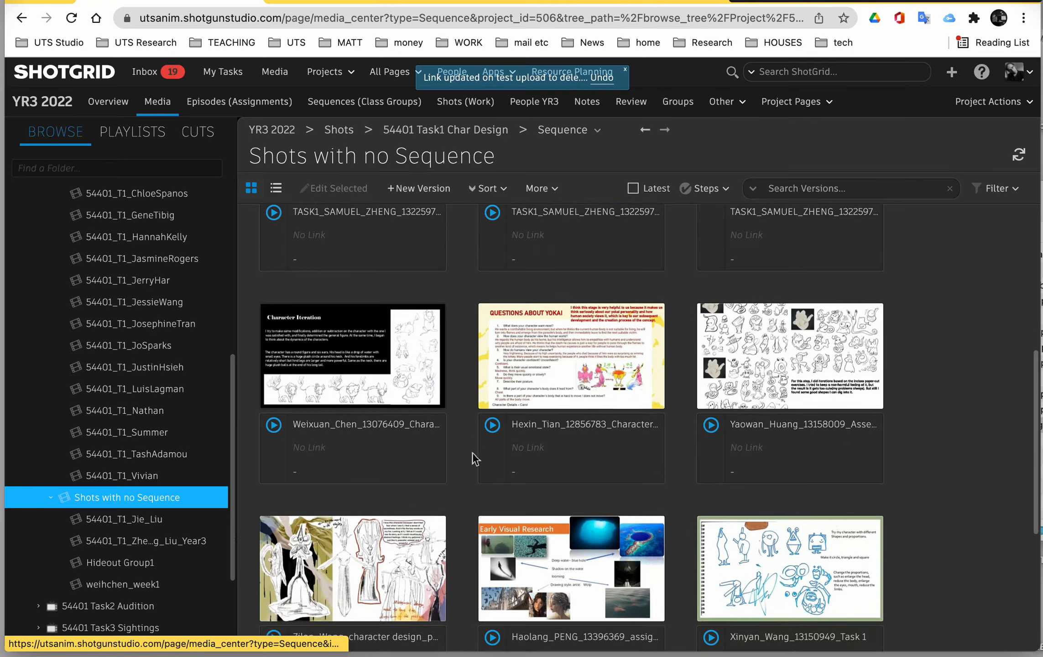
click(276, 190)
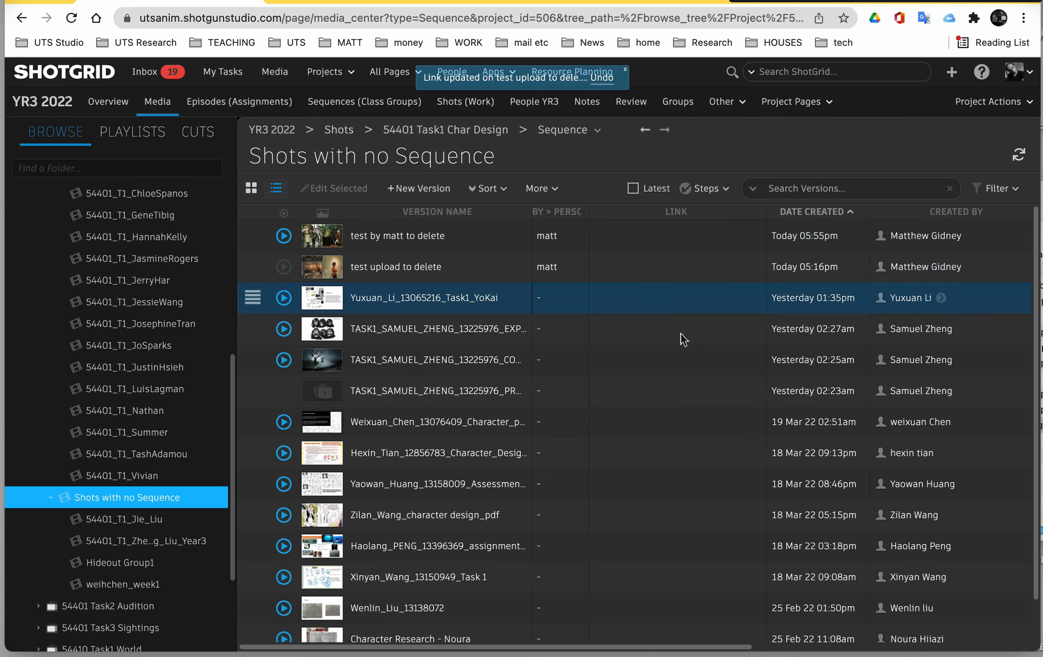
scroll(678, 583, down, 1)
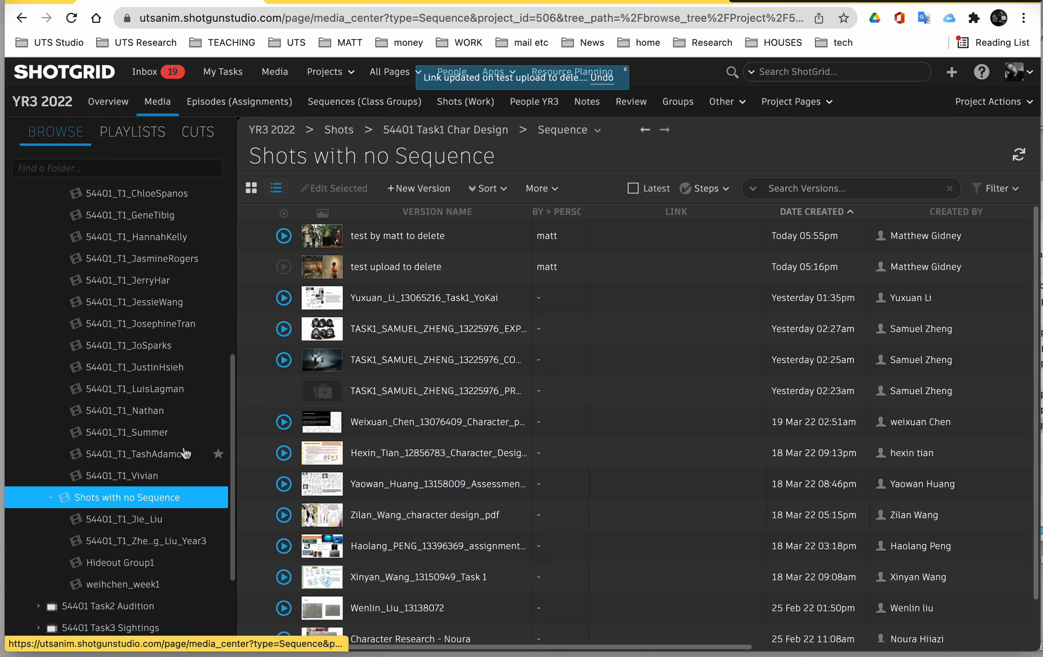
- Select both unlinked test versions and move them together back into their original class group under 54401 Task1 Char Design
scroll(184, 453, up, 2)
scroll(184, 454, up, 3)
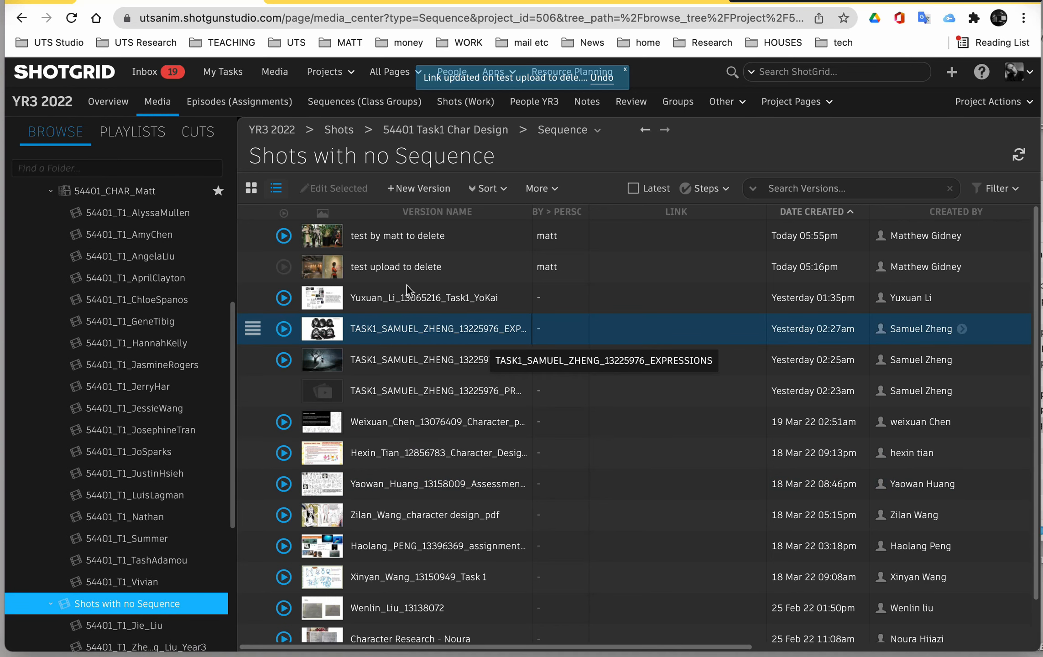
click(397, 259)
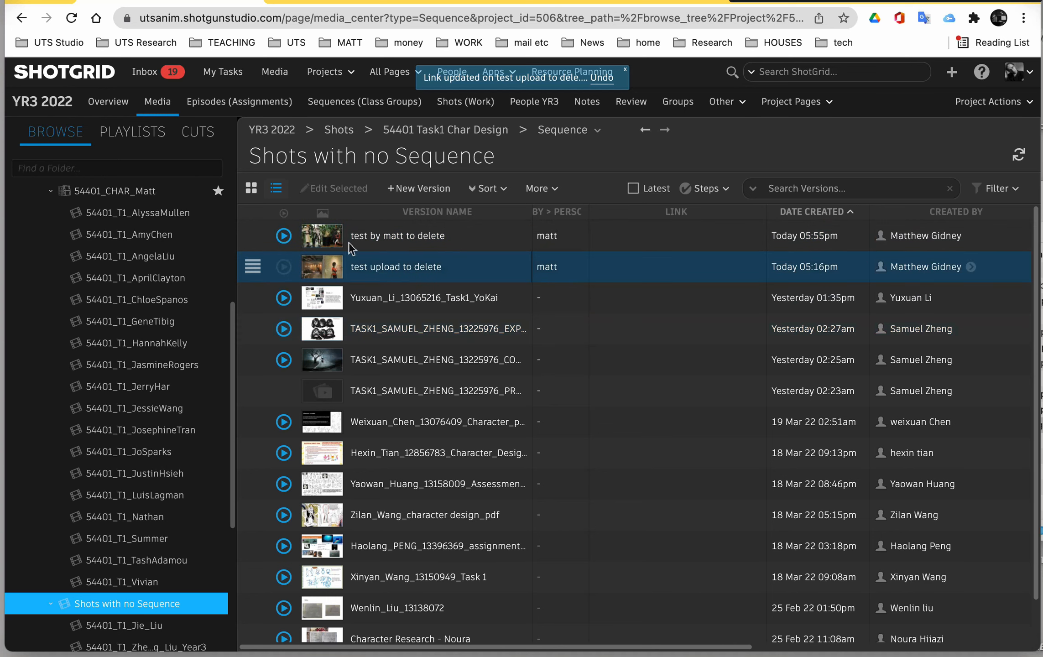
click(480, 247)
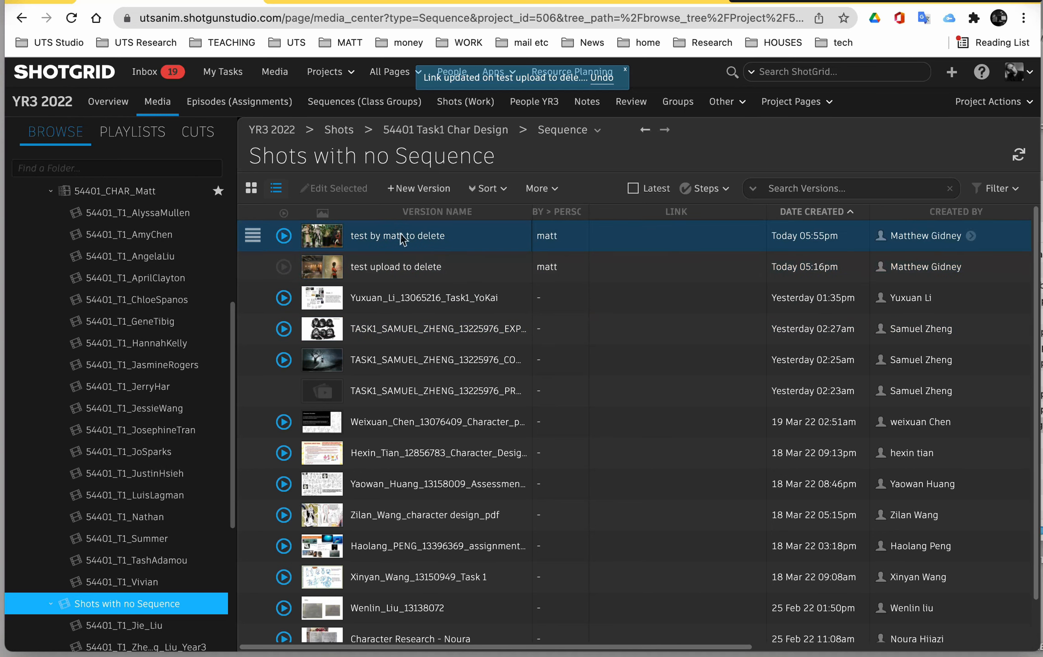
click(593, 264)
click(410, 245)
click(365, 235)
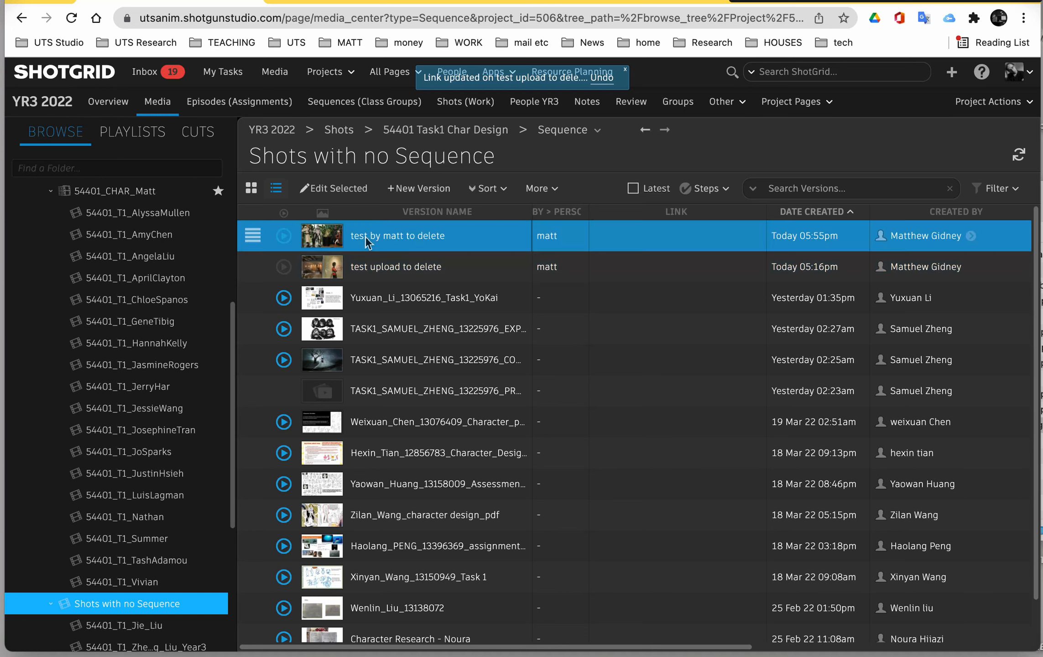
shift+click(364, 268)
scroll(124, 335, up, 2)
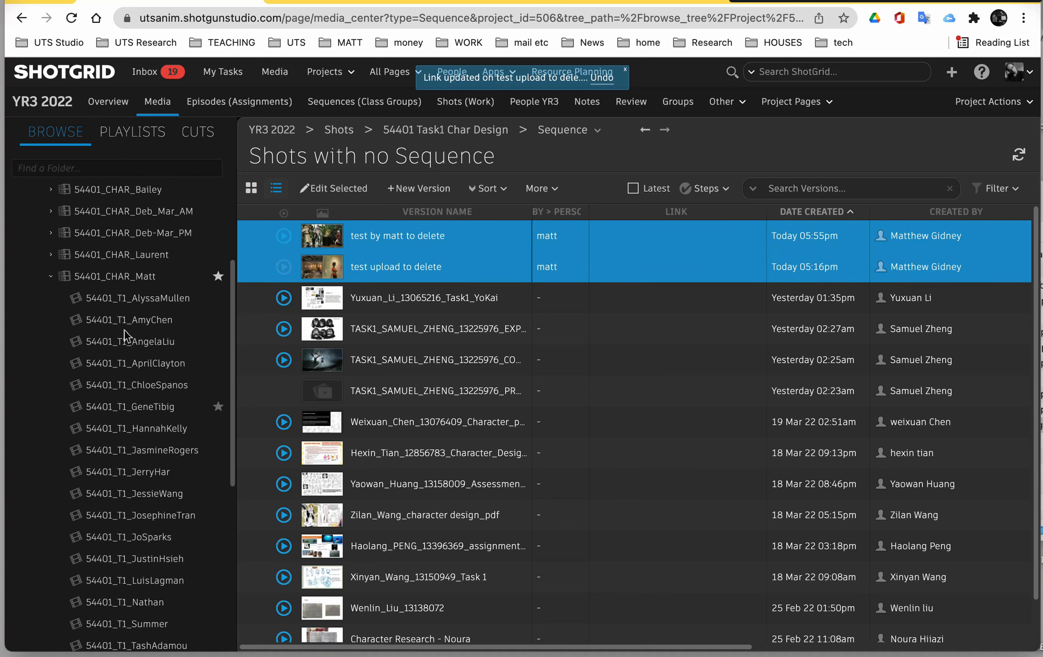
scroll(124, 335, up, 2)
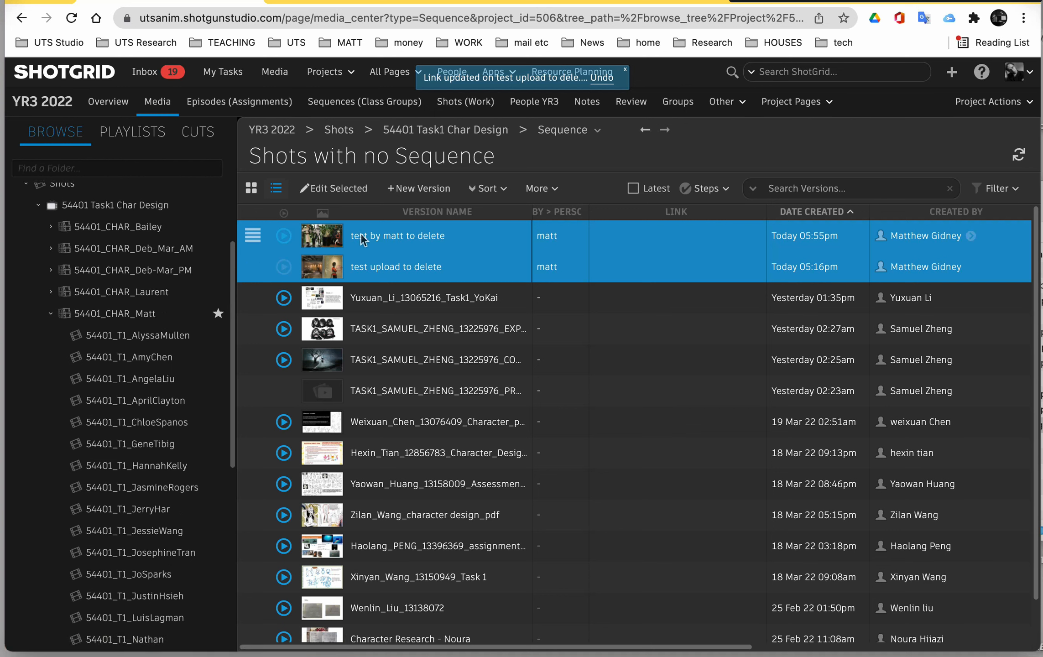
drag(361, 240, 126, 319)
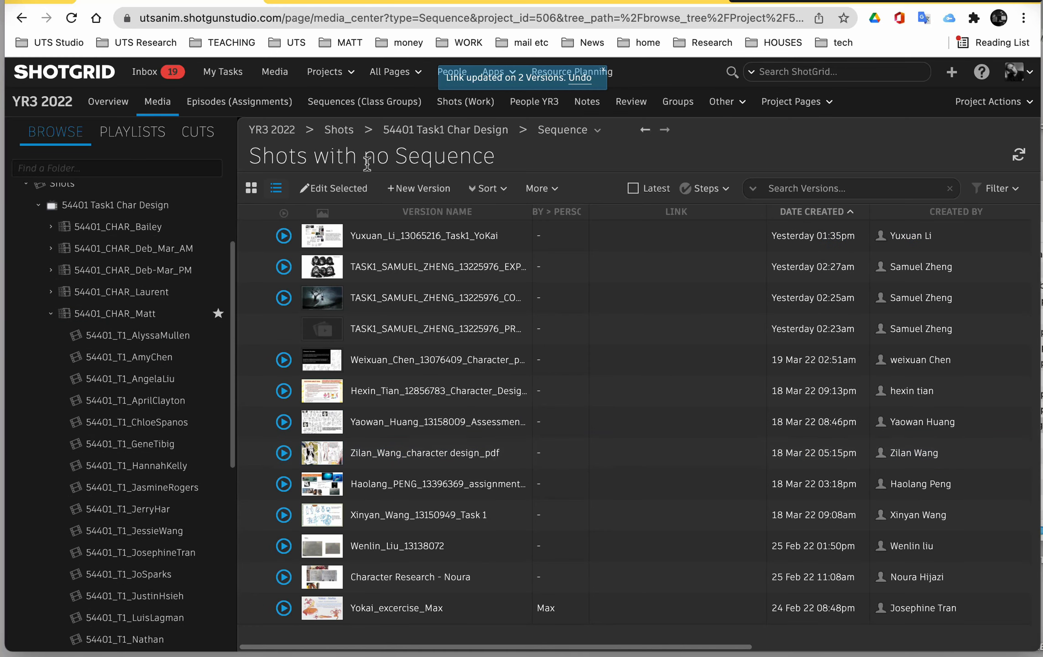
- Check the links of the test versions in the class group, and review the versions remaining in Shots with no Sequence
click(407, 425)
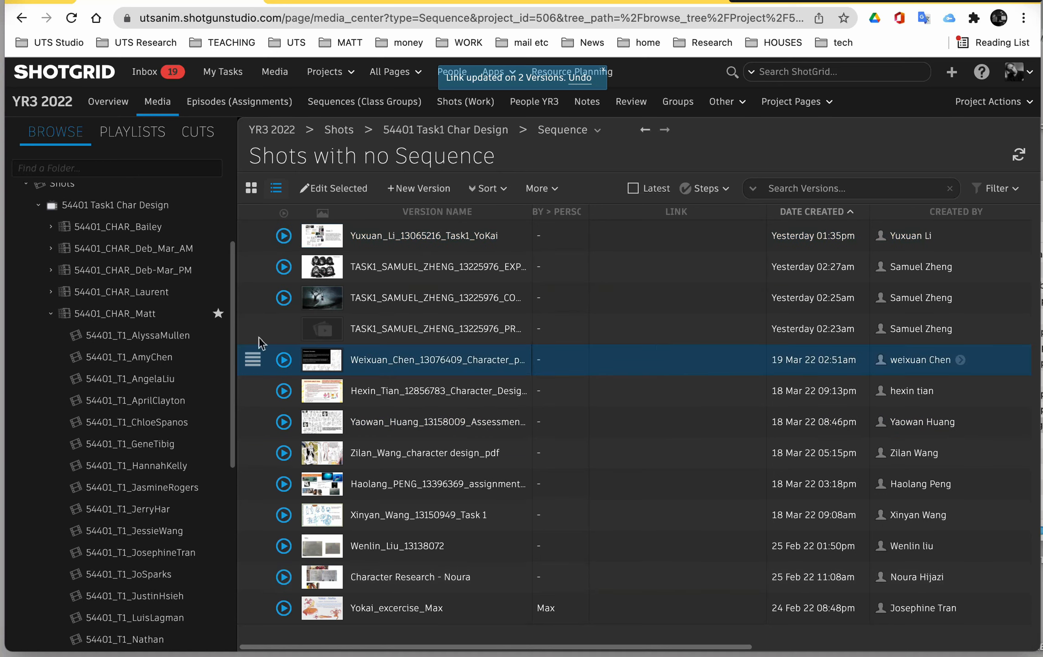
click(124, 315)
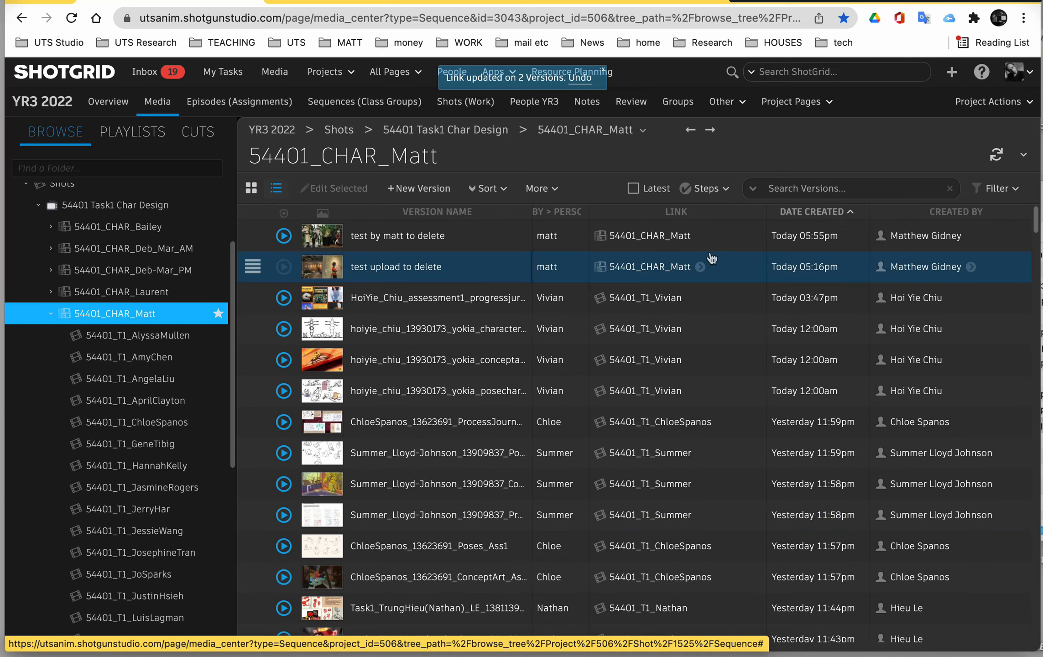
scroll(152, 476, down, 10)
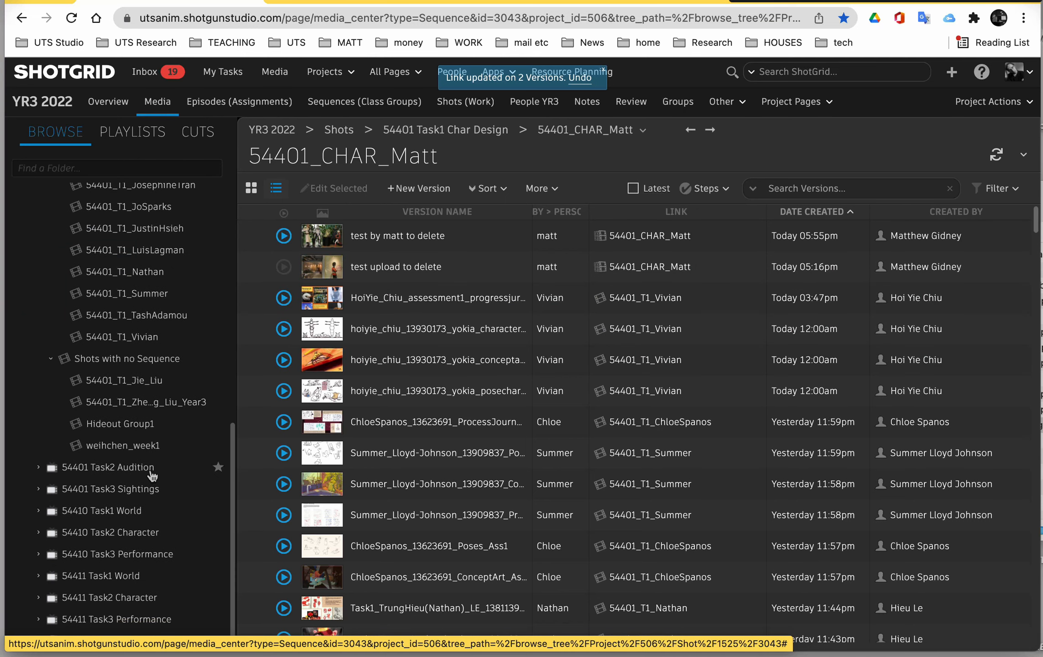
click(114, 361)
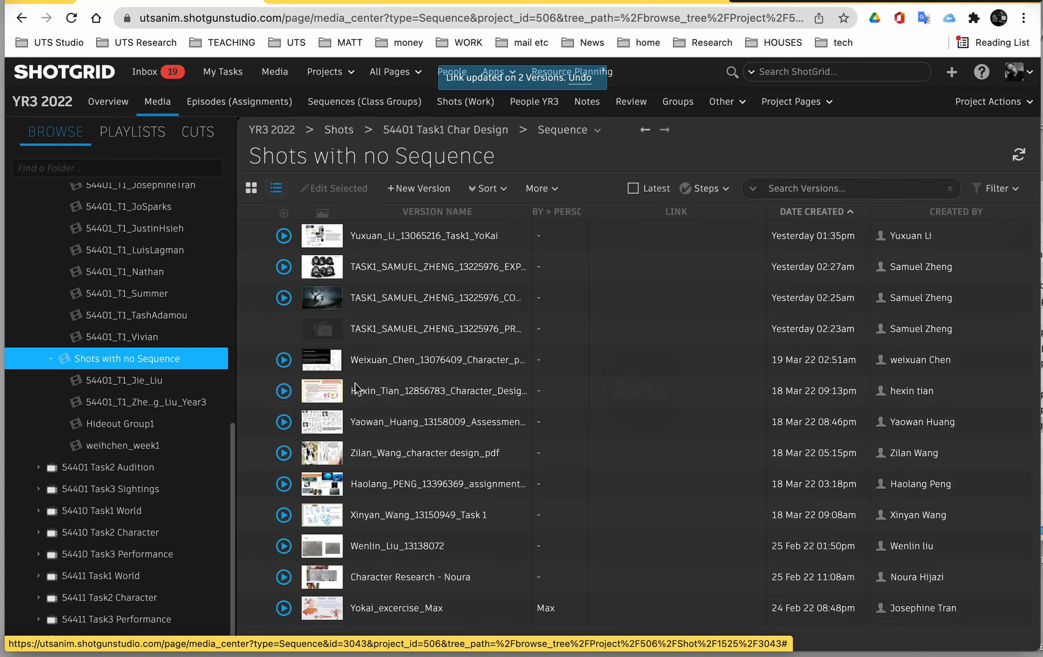
click(472, 390)
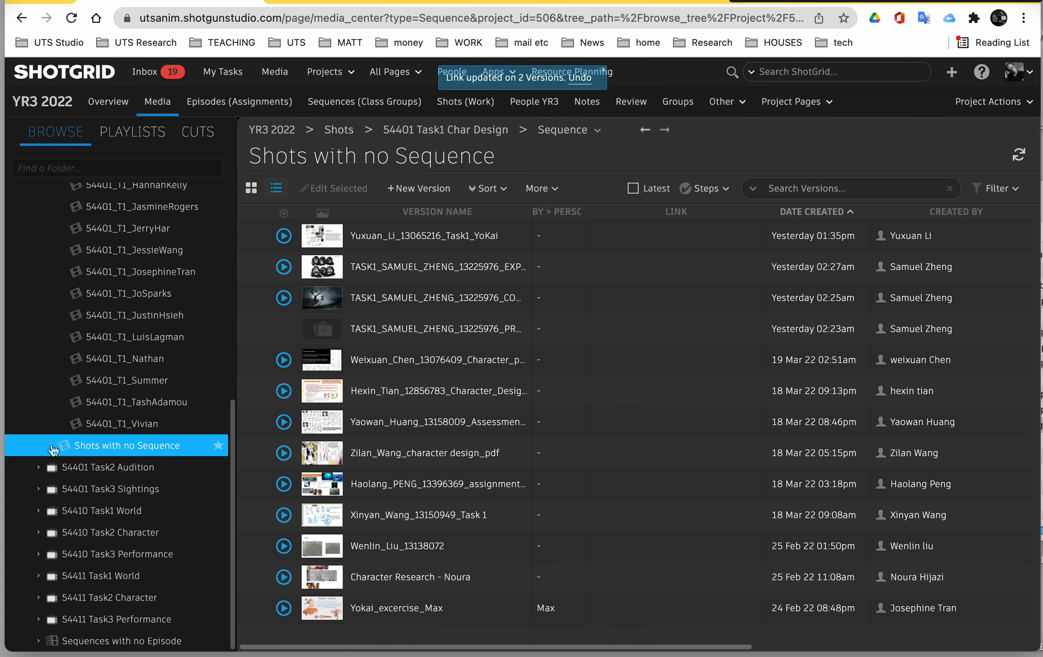
click(51, 447)
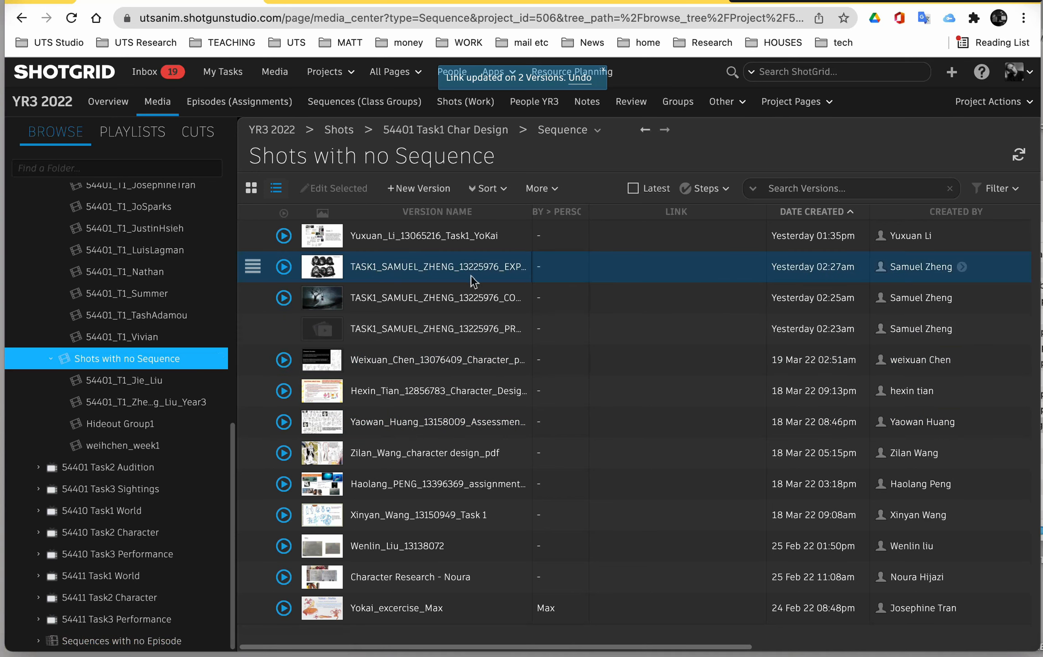
- Select the three unlinked TASK1 versions uploaded by the same student and examine their Playlists and Description columns
click(444, 268)
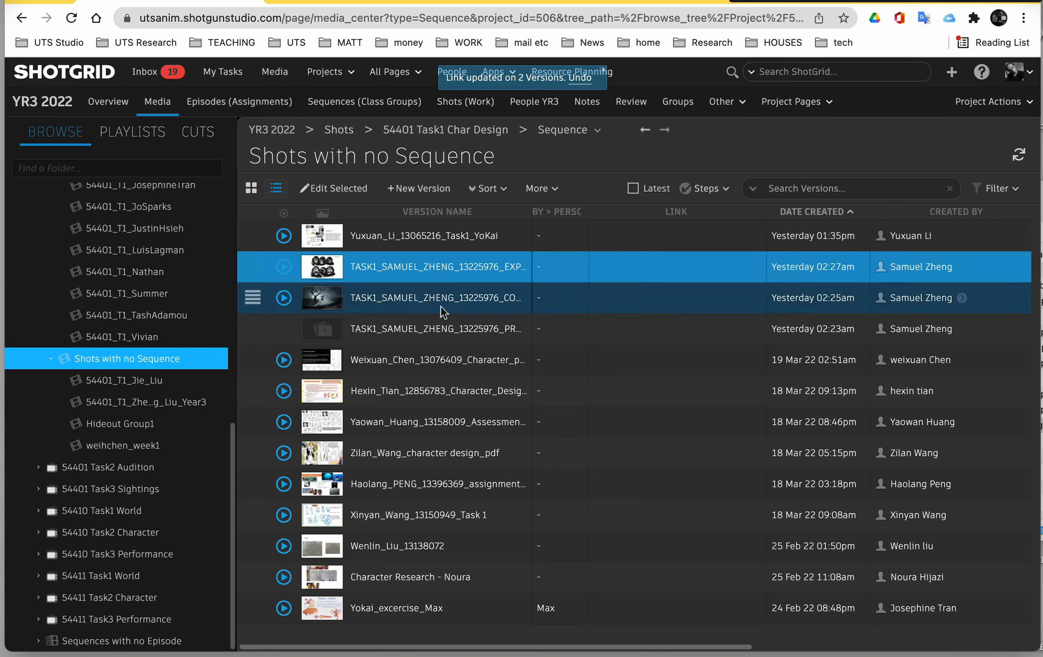
shift+click(428, 335)
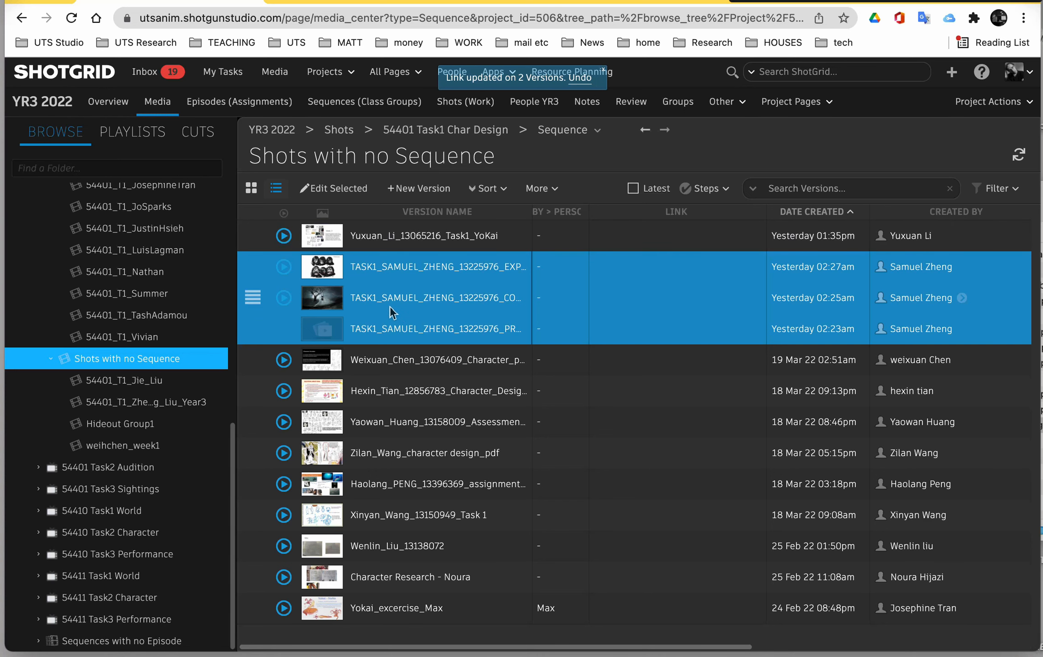
scroll(389, 307, right, 7)
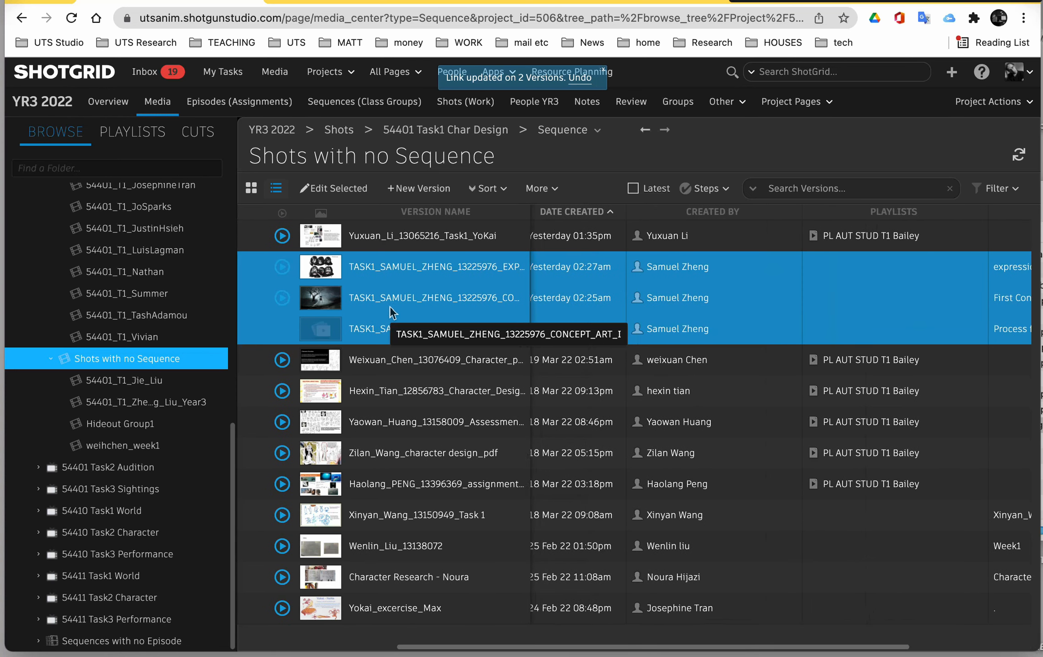
scroll(813, 277, right, 2)
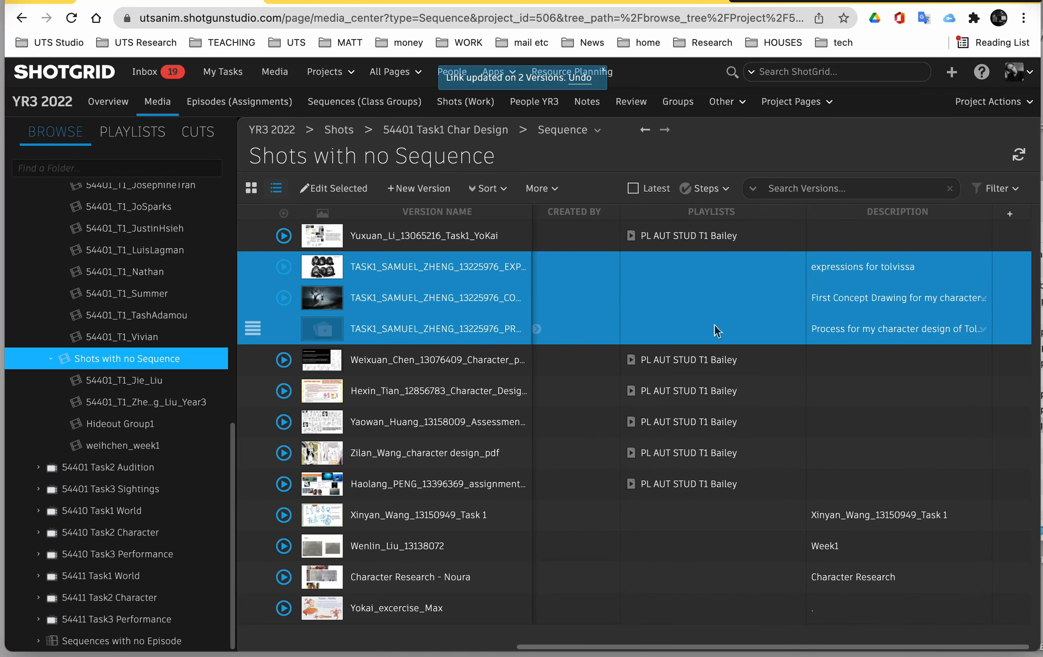
scroll(713, 324, left, 7)
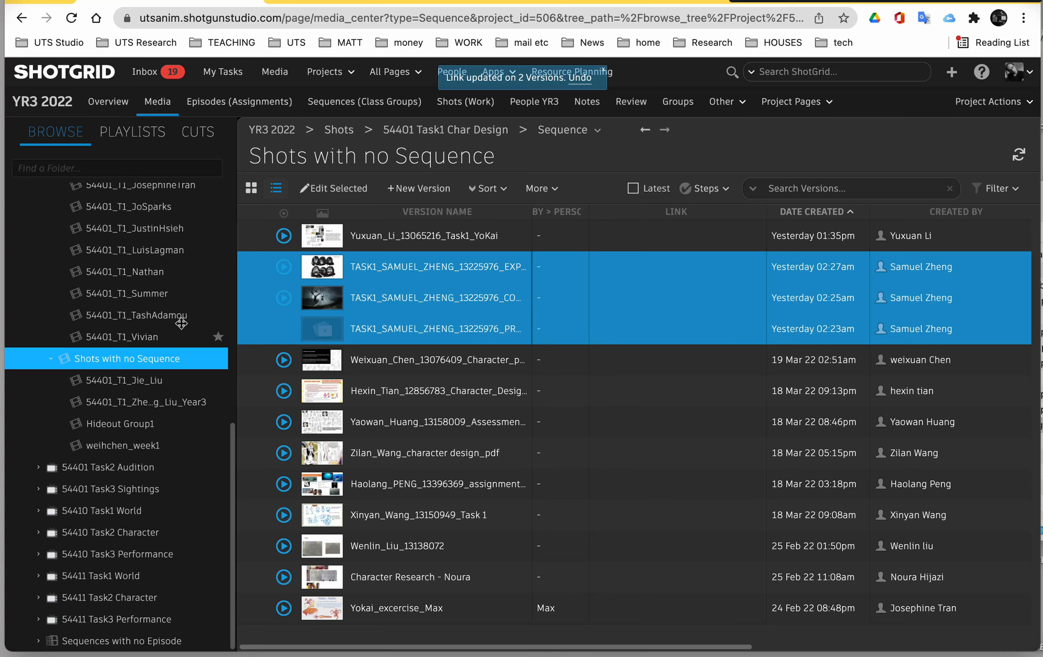
- Expand the Laurent, Deb-Mar_PM and Deb_Mar_AM class groups and look through their student shots for where the selected versions belong
scroll(160, 314, up, 10)
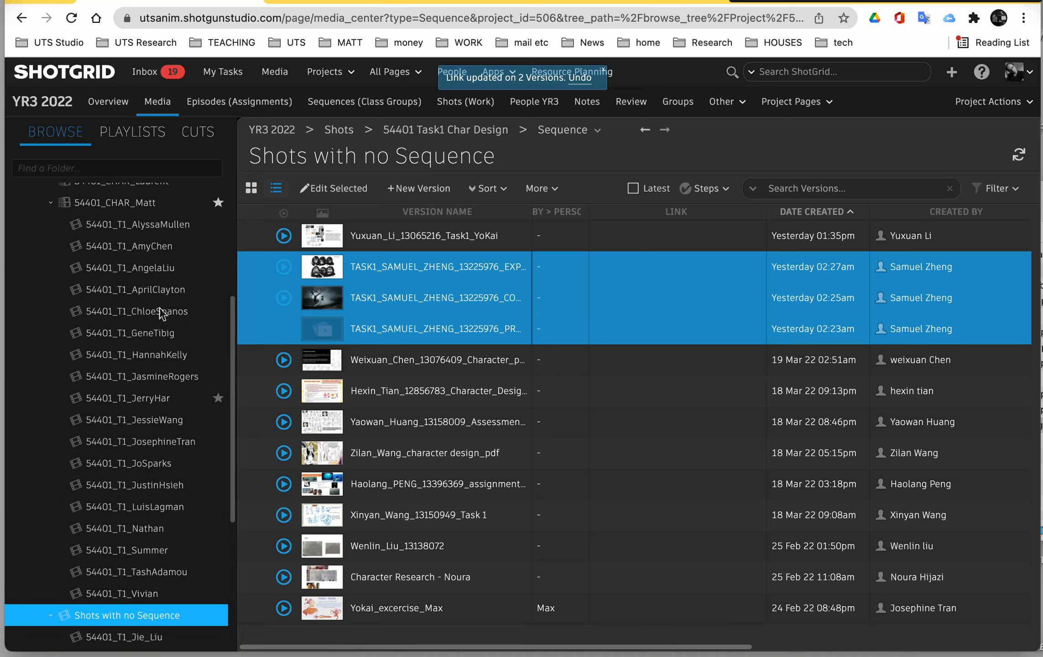
scroll(160, 313, up, 1)
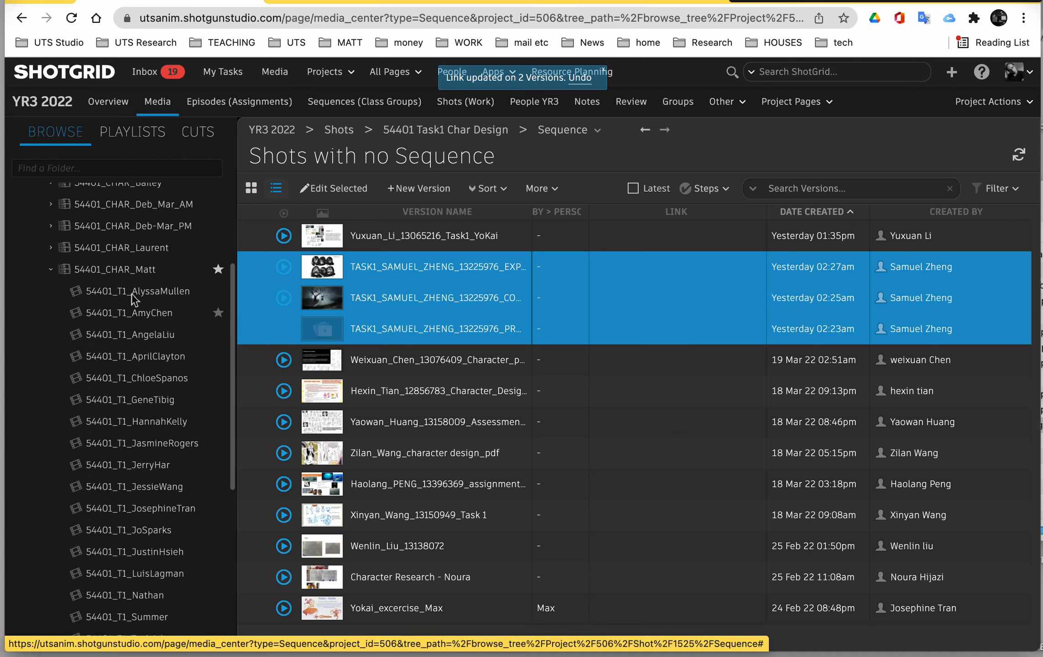
click(51, 250)
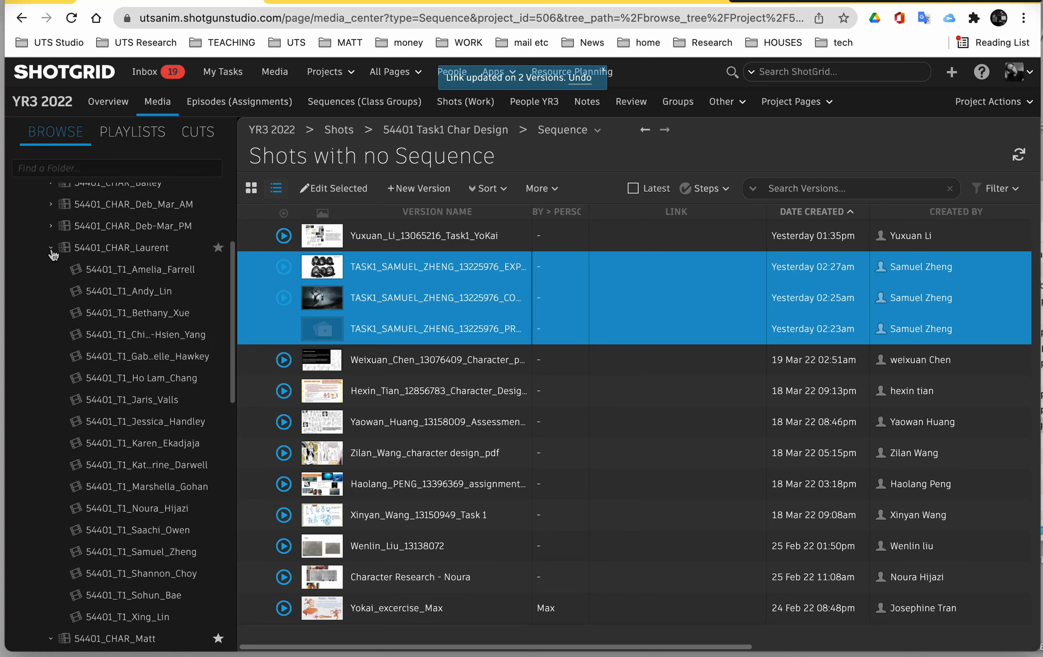
click(52, 227)
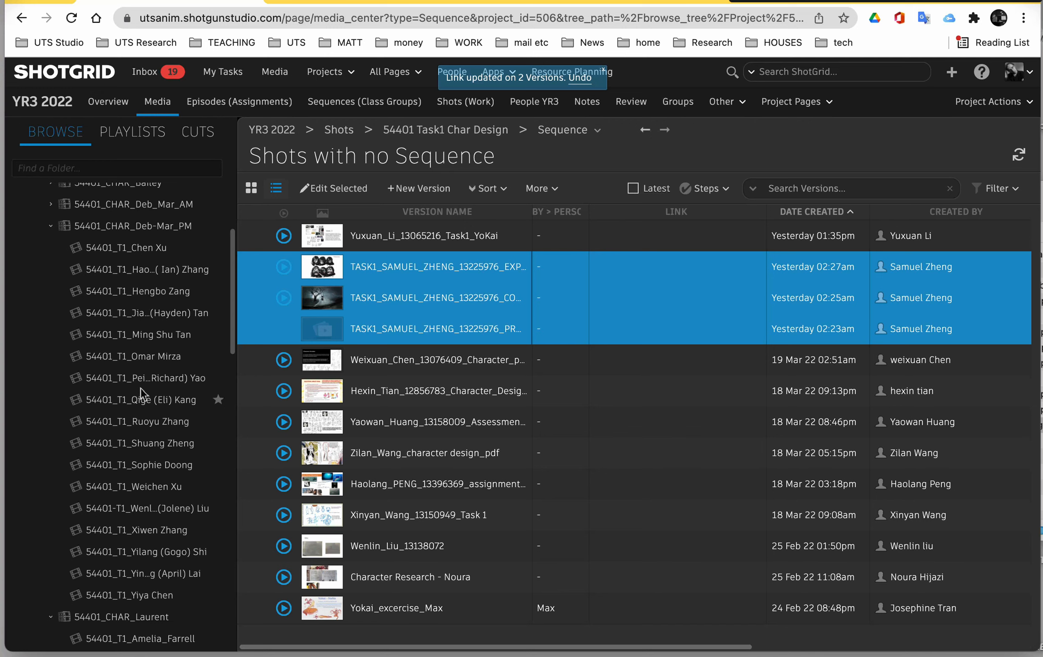
click(51, 204)
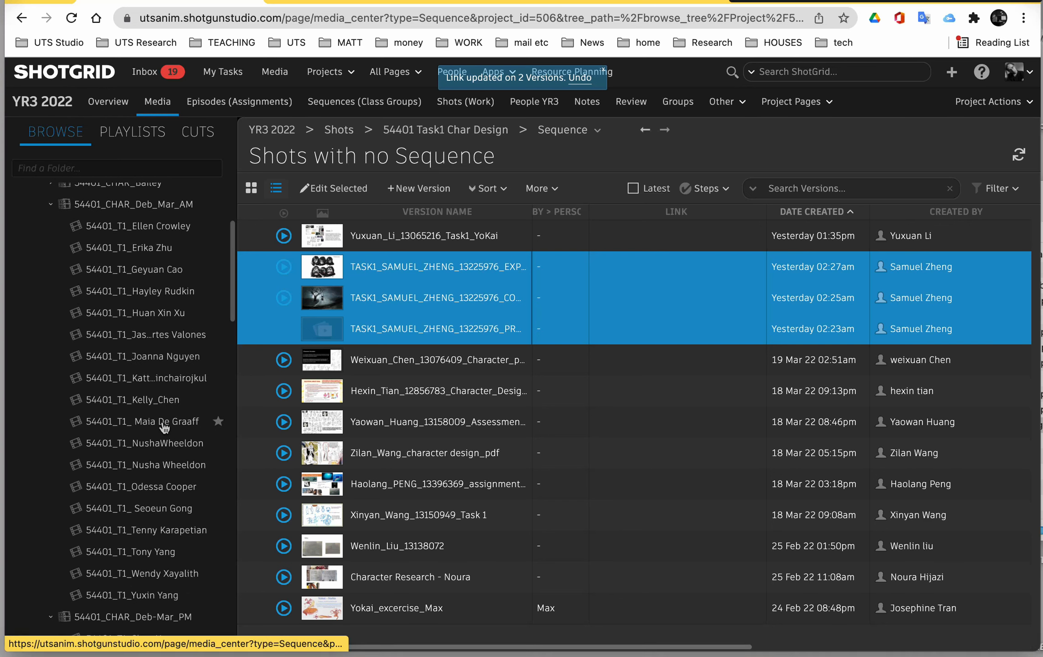
scroll(165, 428, down, 5)
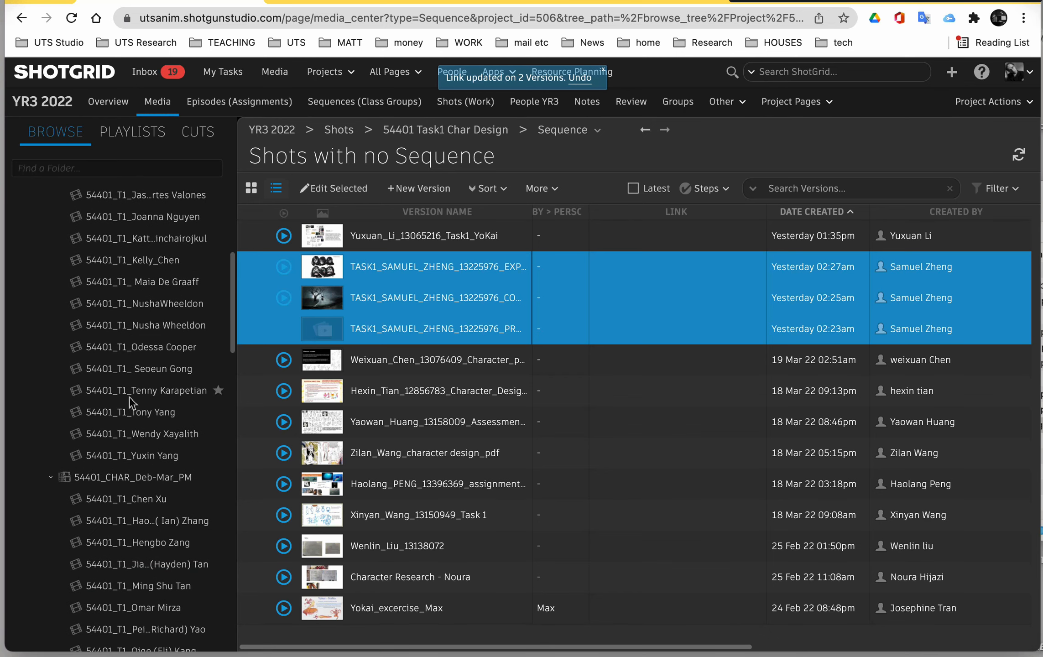
scroll(129, 401, up, 3)
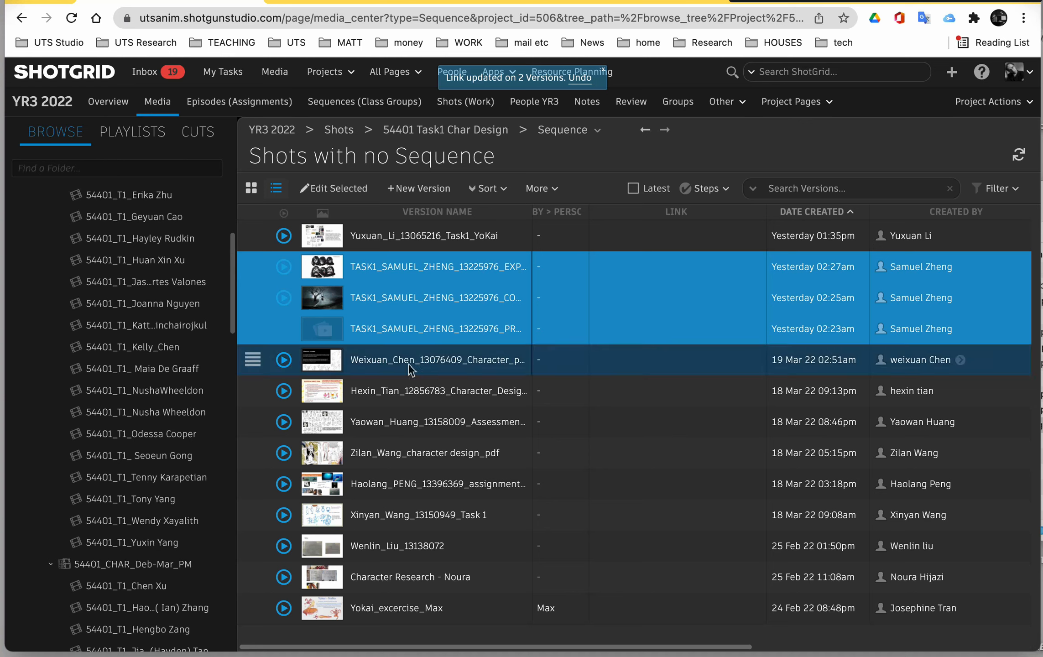
- Collapse the Deb_Mar_AM, Deb-Mar_PM and Laurent class groups, and look through the student shots in 54401_CHAR_Matt
scroll(160, 395, up, 7)
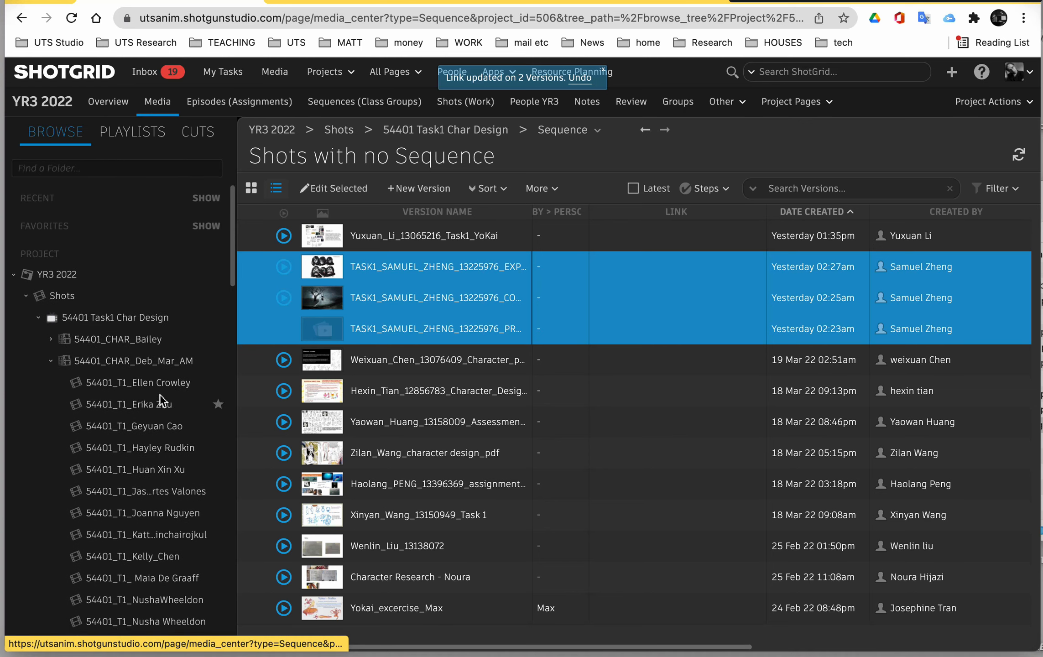
scroll(160, 395, down, 2)
click(51, 311)
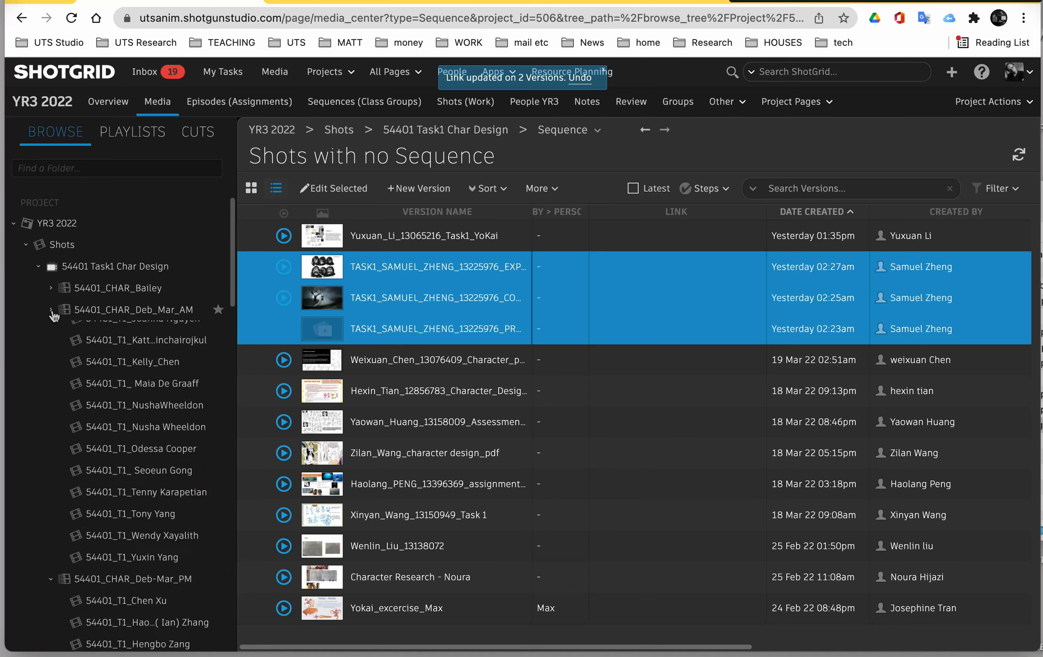
click(51, 331)
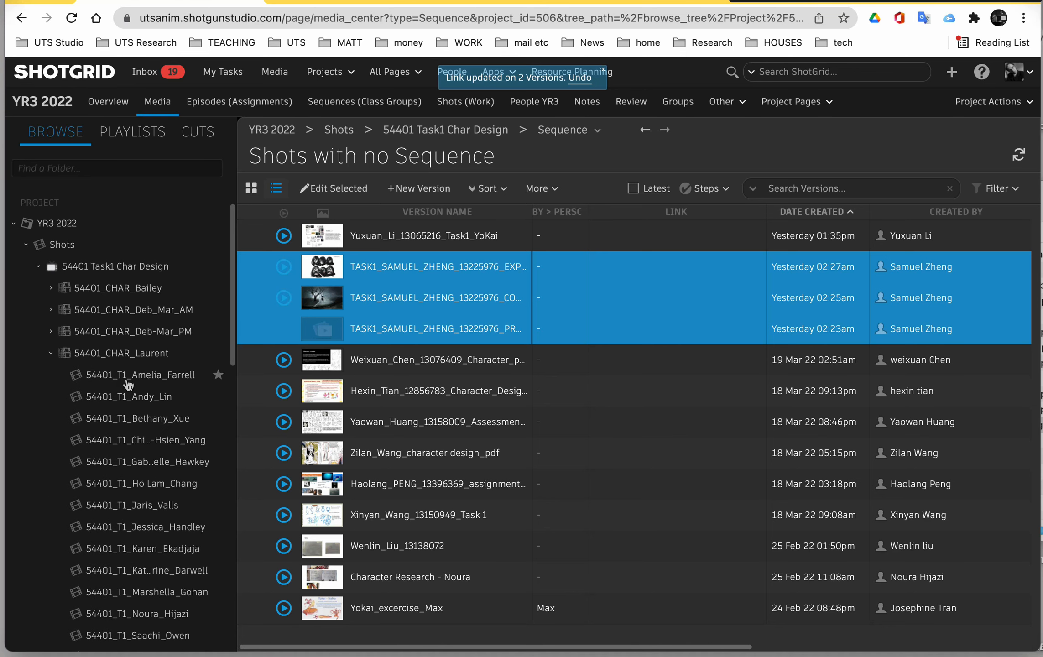
click(51, 353)
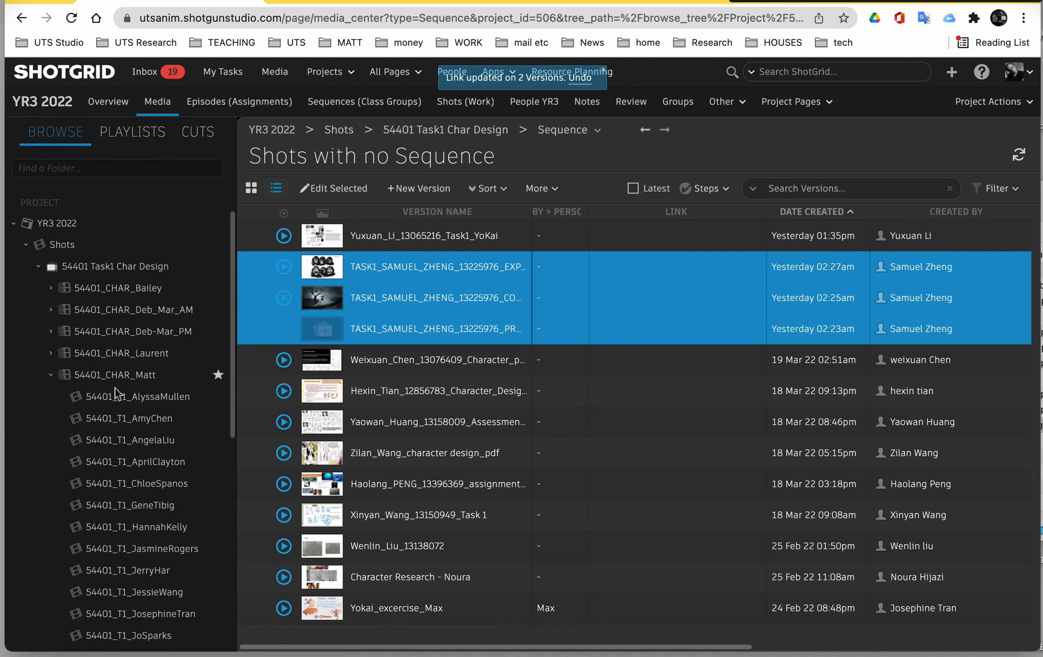
click(51, 376)
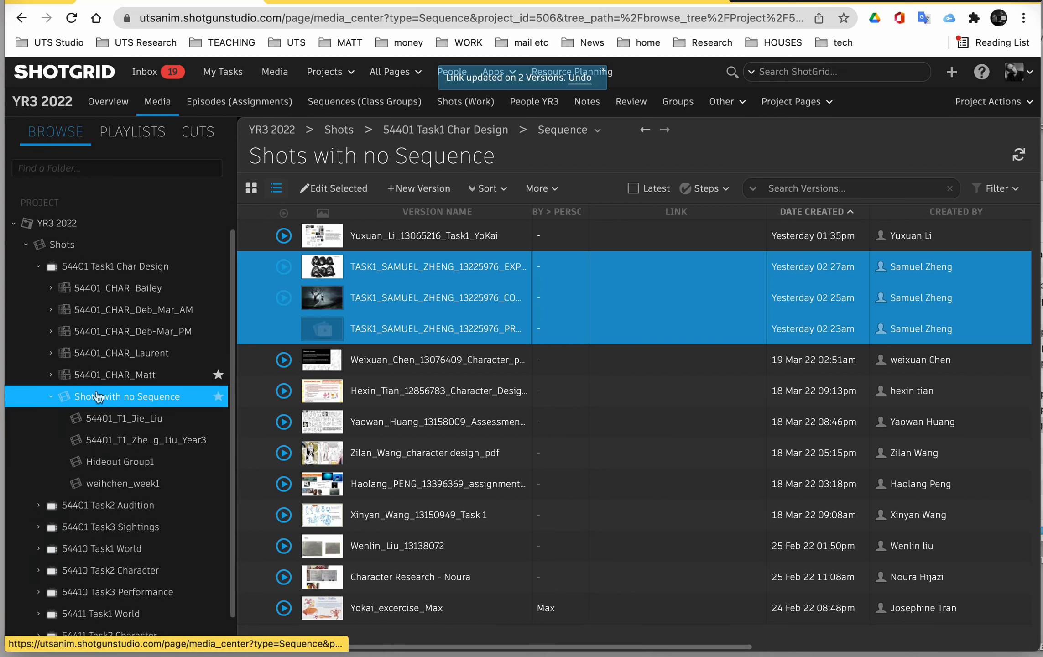
click(50, 375)
scroll(137, 438, down, 4)
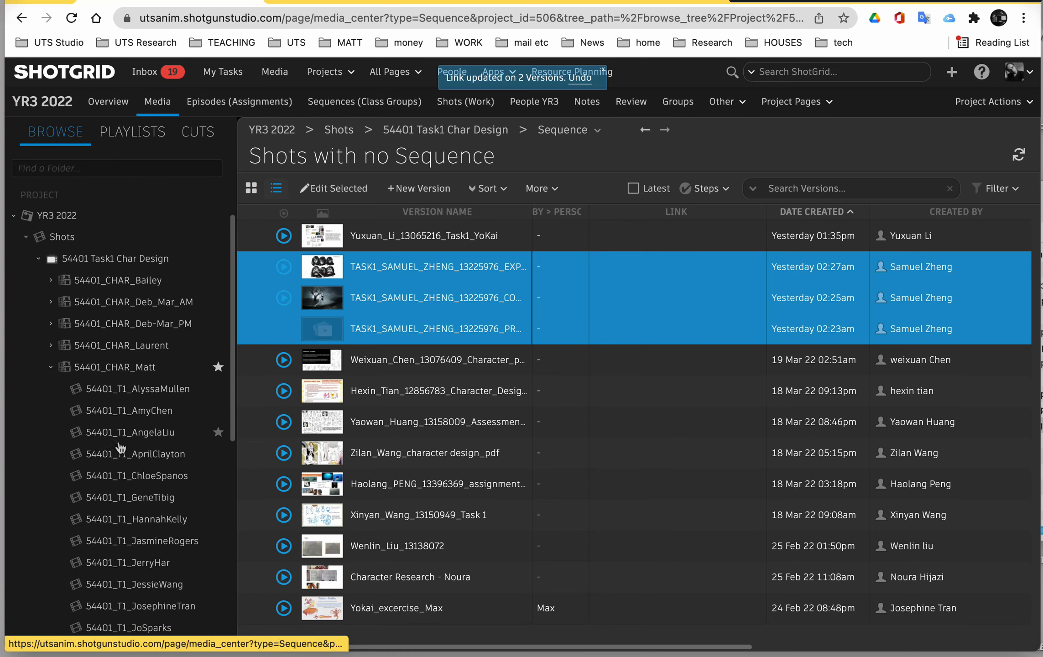
scroll(143, 557, down, 3)
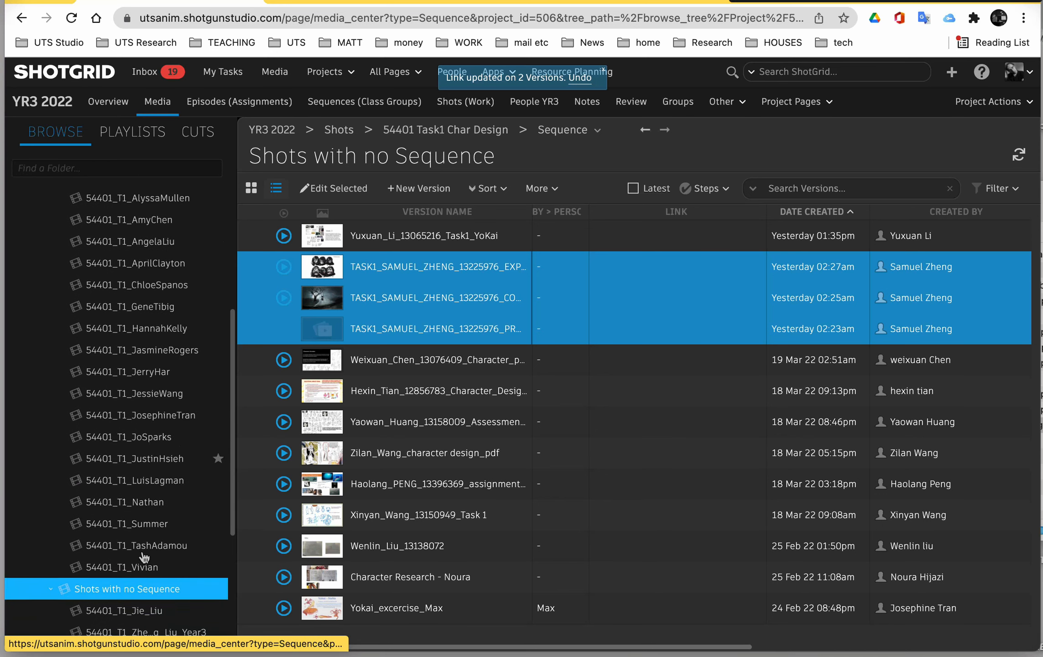
scroll(142, 557, up, 3)
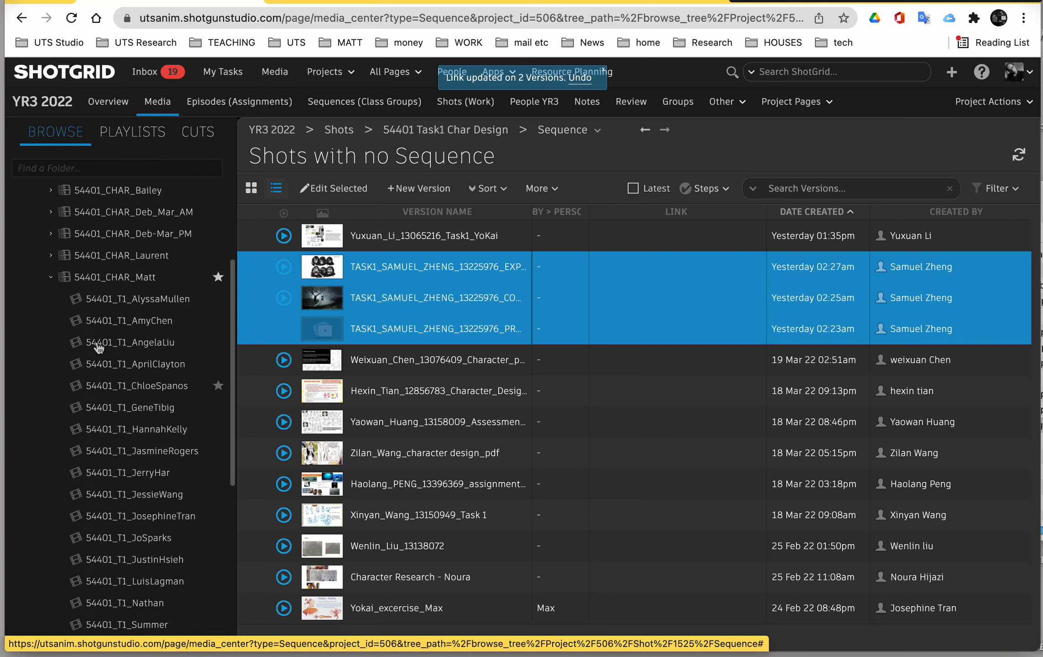
- Look through the Laurent class group's student shots, and move the three selected TASK1 versions into the 54401_CHAR_Deb-Mar_PM class group
click(52, 256)
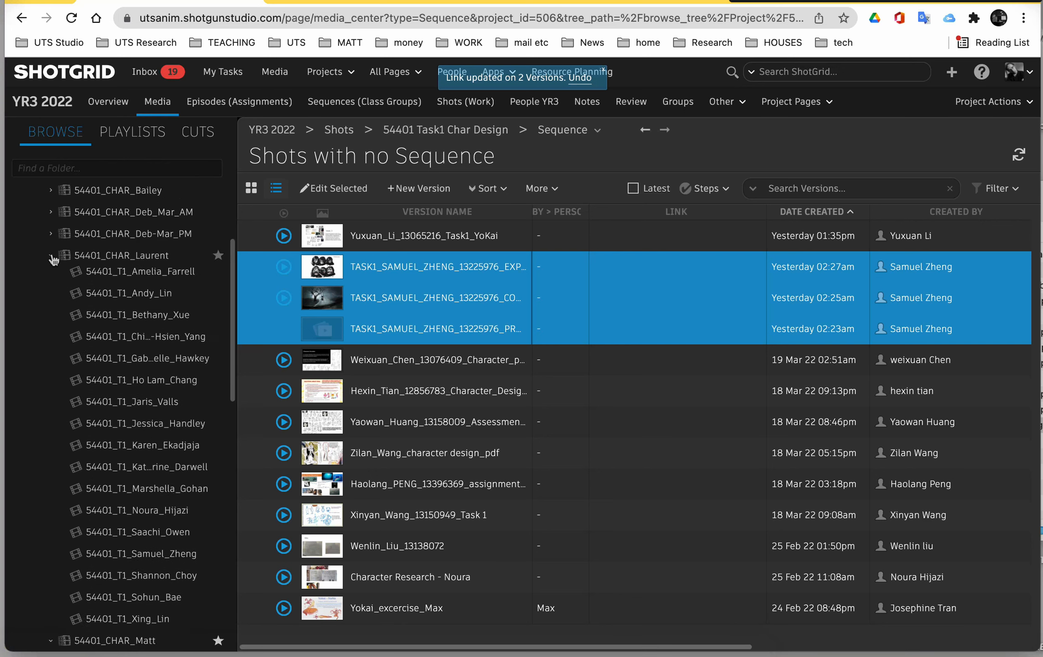
scroll(128, 348, down, 2)
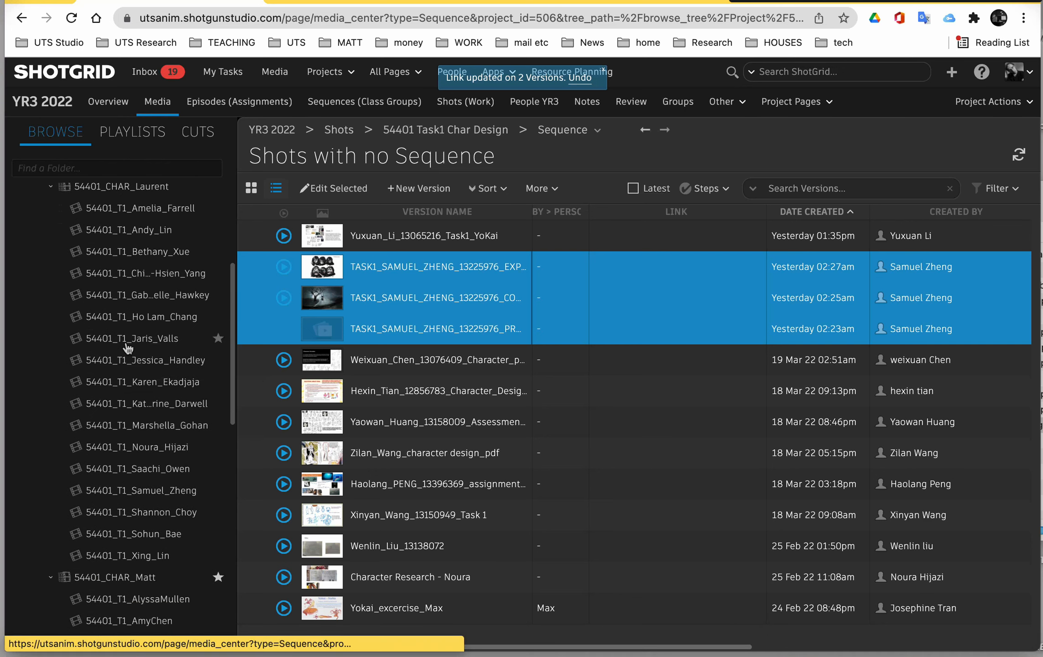
scroll(127, 346, up, 3)
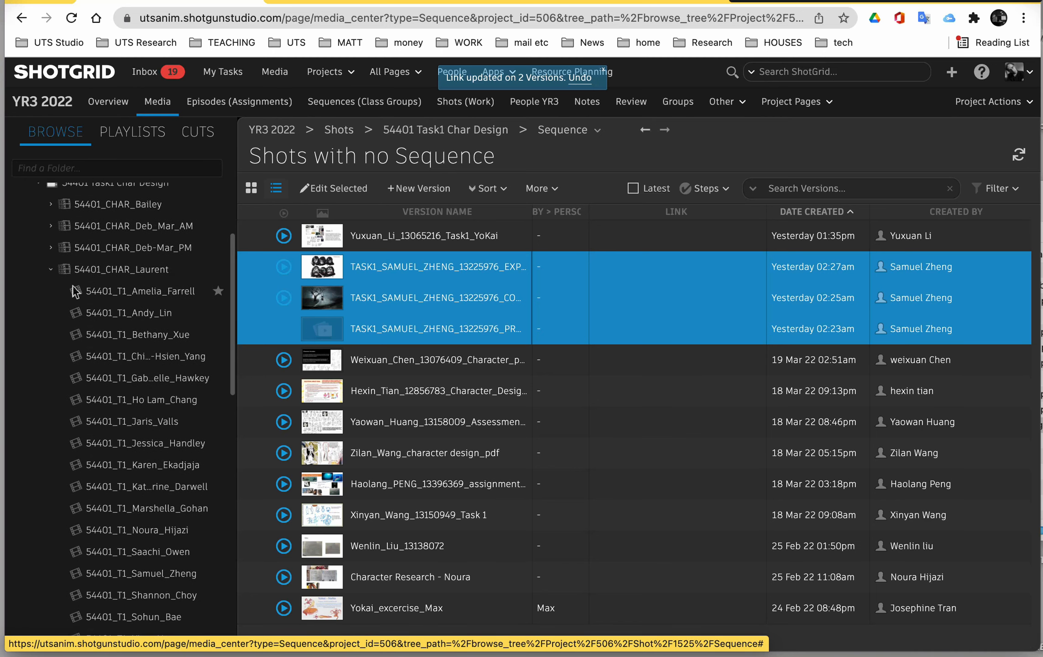
click(52, 248)
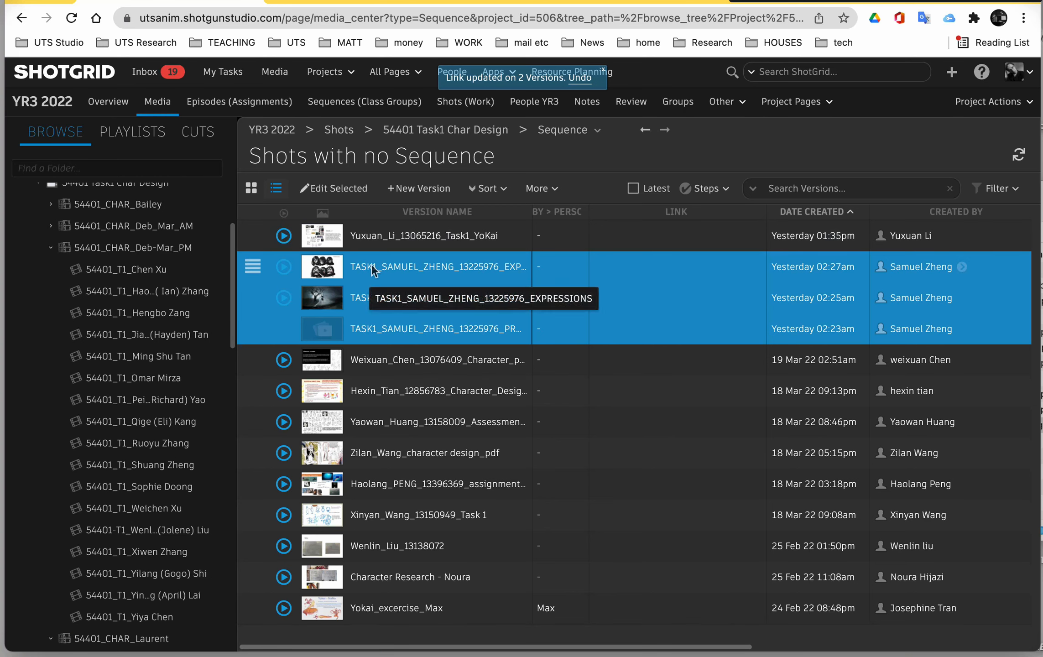
drag(373, 271, 165, 250)
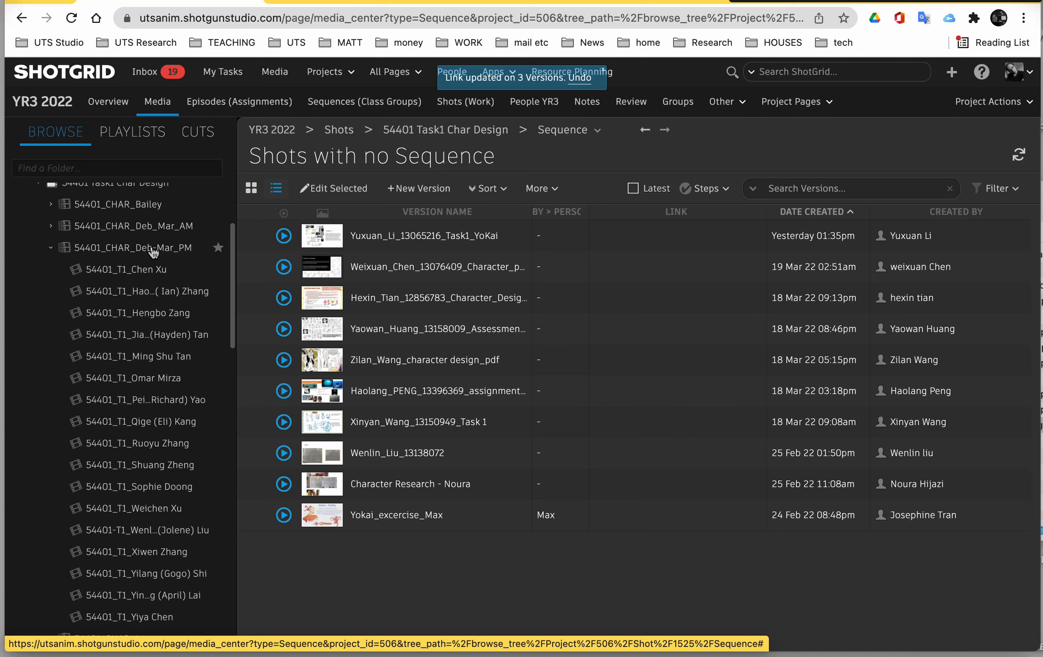
- View a student's shot in Deb-Mar_PM, and collapse the Deb-Mar_PM, Laurent and Shots with no Sequence groups
click(155, 465)
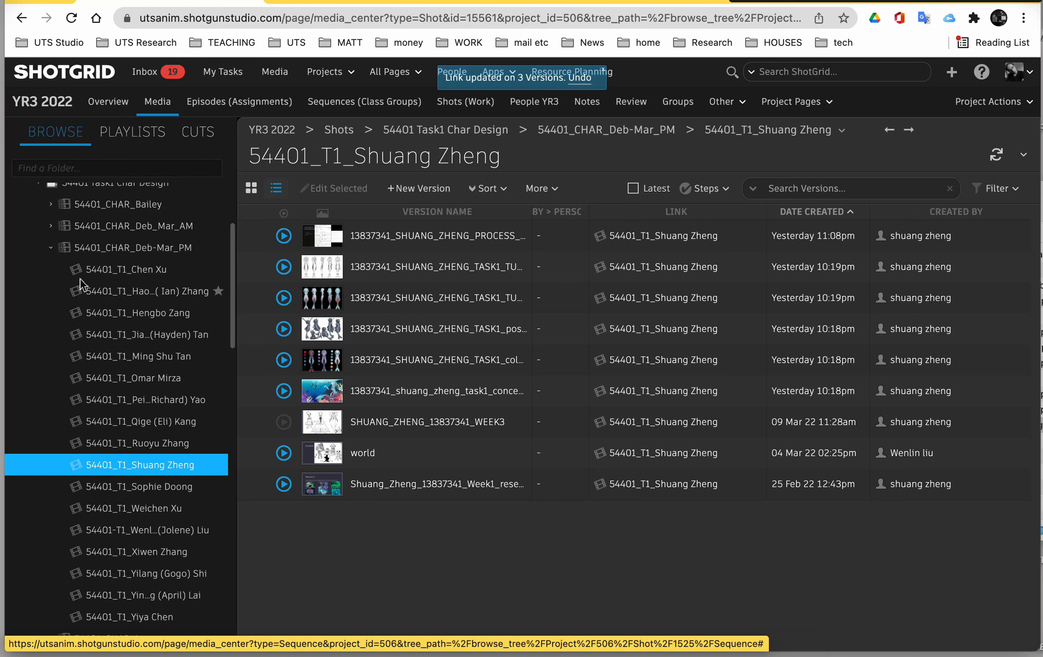
click(51, 249)
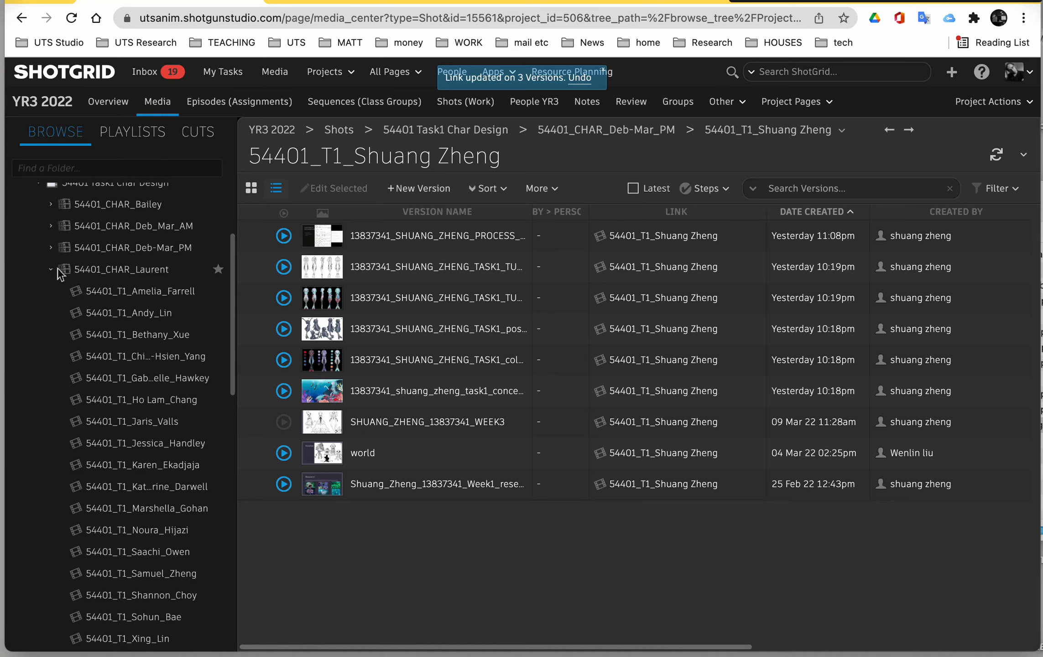
click(52, 271)
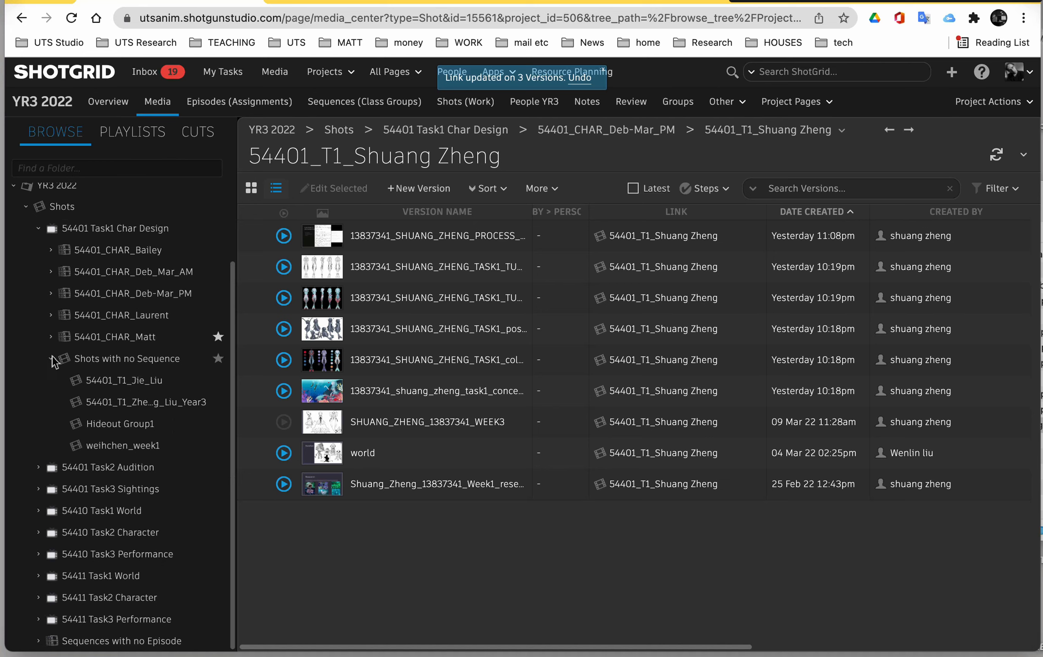
click(53, 359)
- List all playlists and open the PL AUT STUD T1 MATT playlist
click(142, 138)
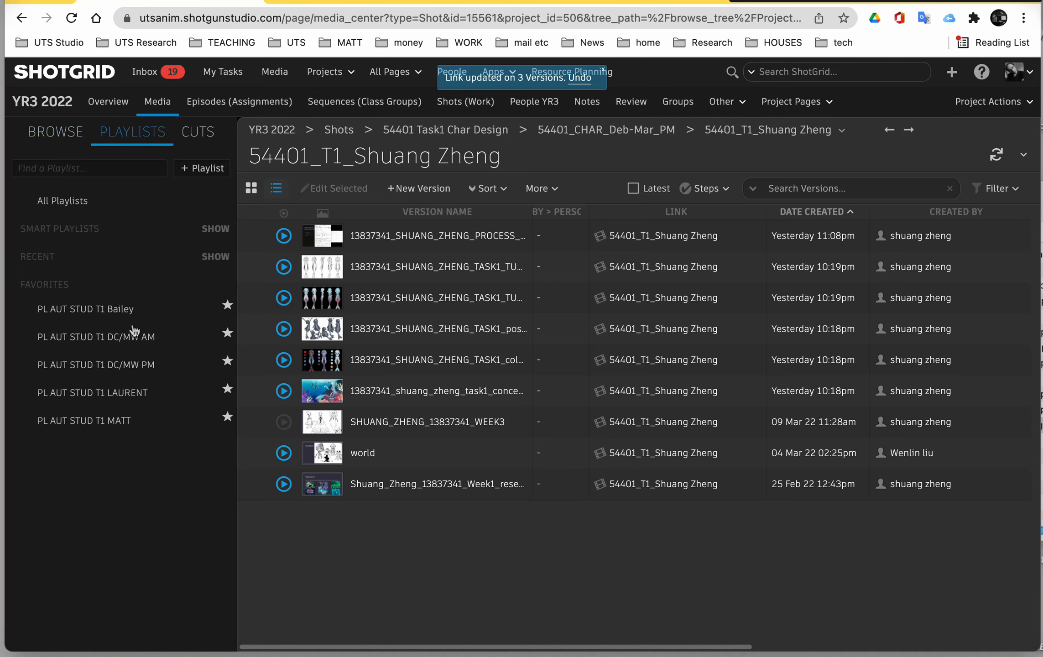
click(66, 201)
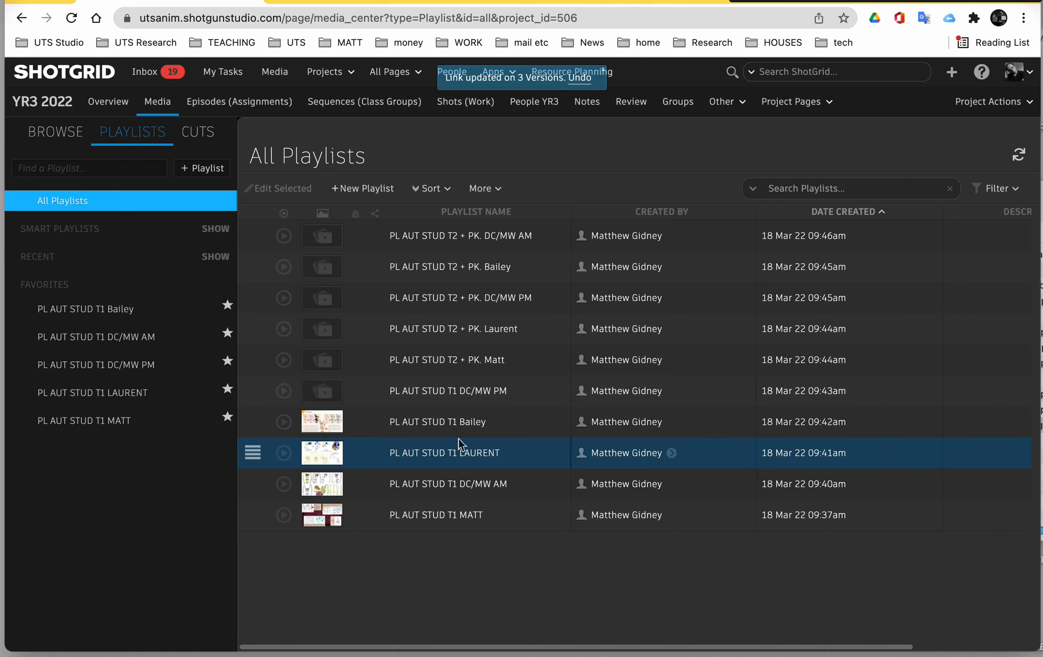
click(415, 517)
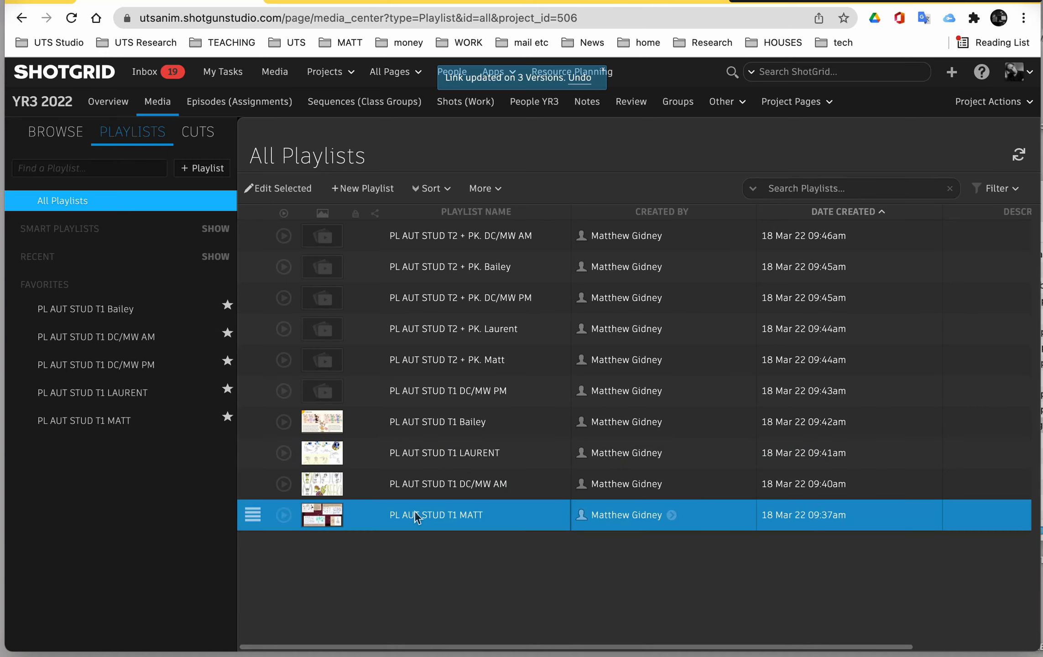
click(321, 513)
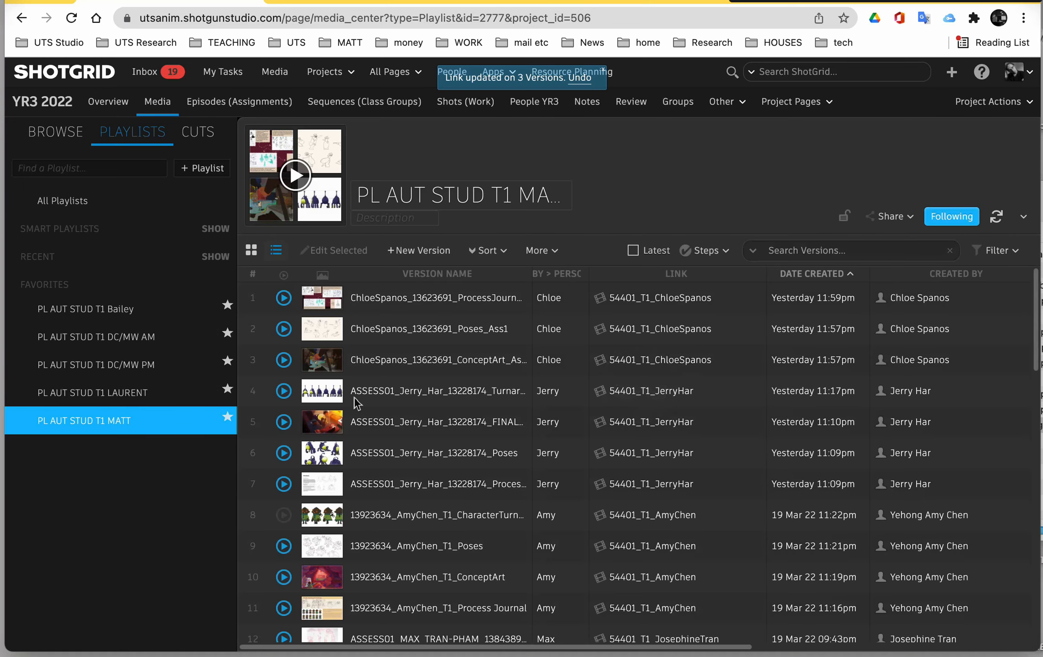
- Examine the Link and Playlists fields of the new version form from within the playlist, and cancel the form
click(425, 250)
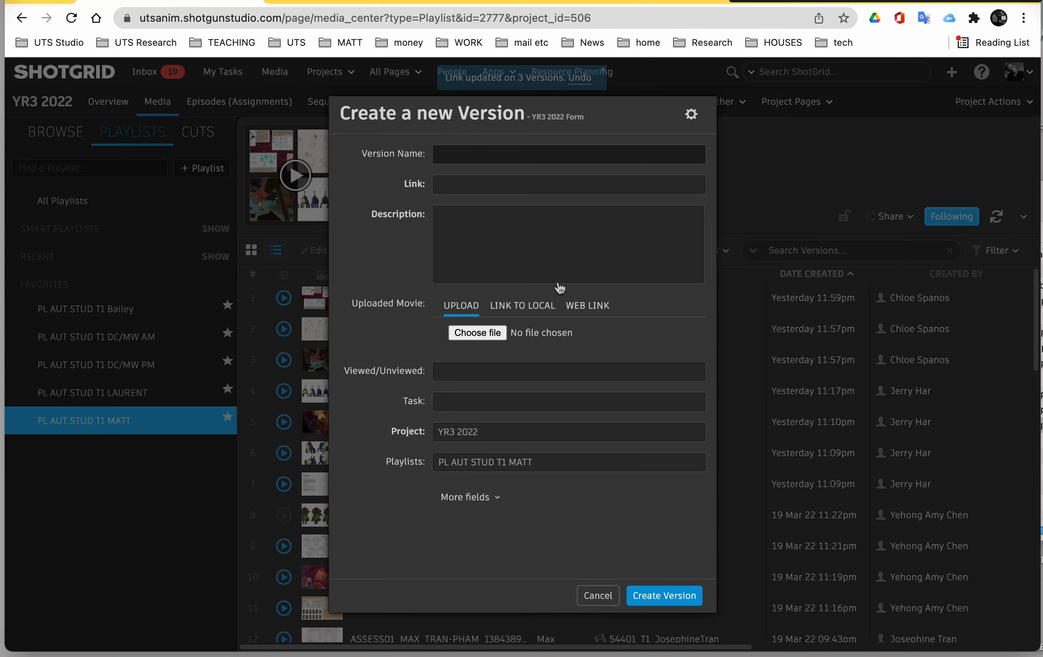
click(477, 182)
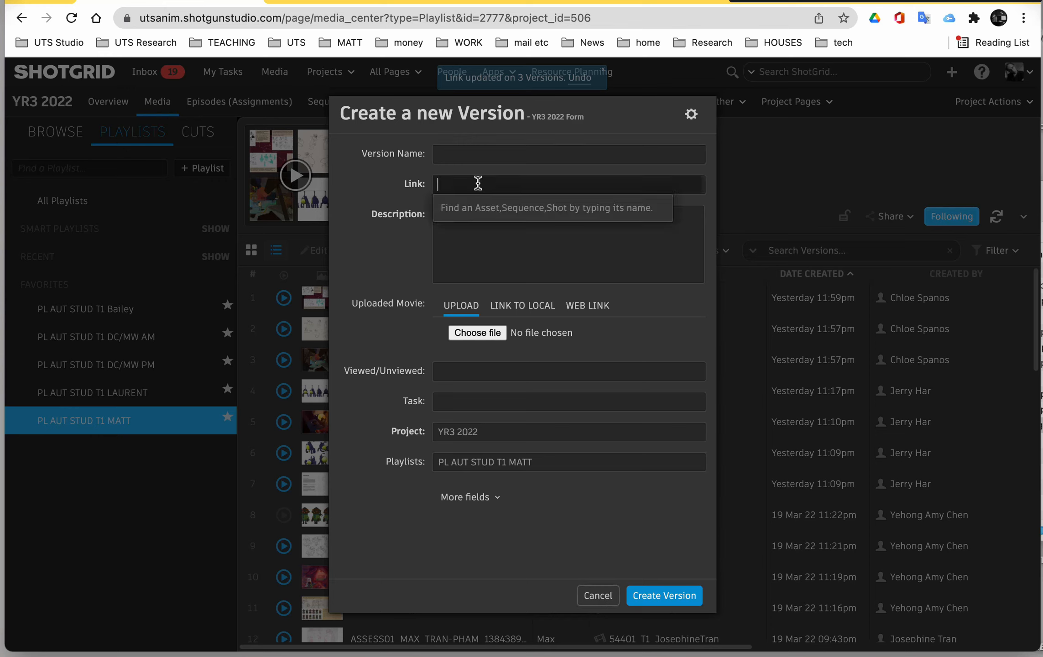
click(598, 595)
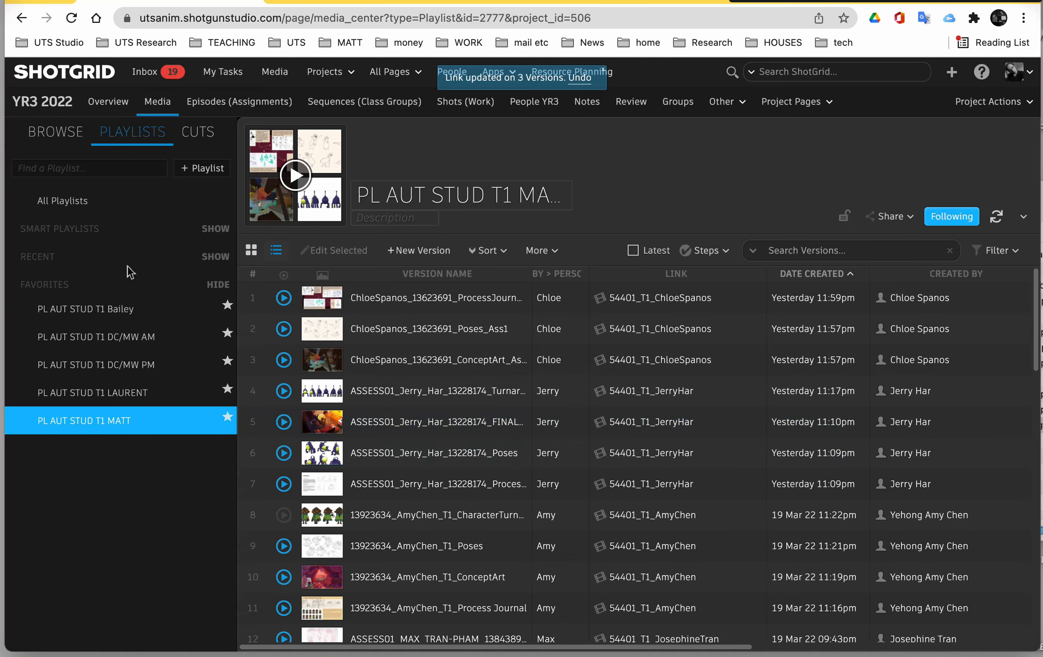
- Return to the project folders, expand the Laurent and Matt class groups, and open the first student's shot in 54401_CHAR_Matt
click(56, 133)
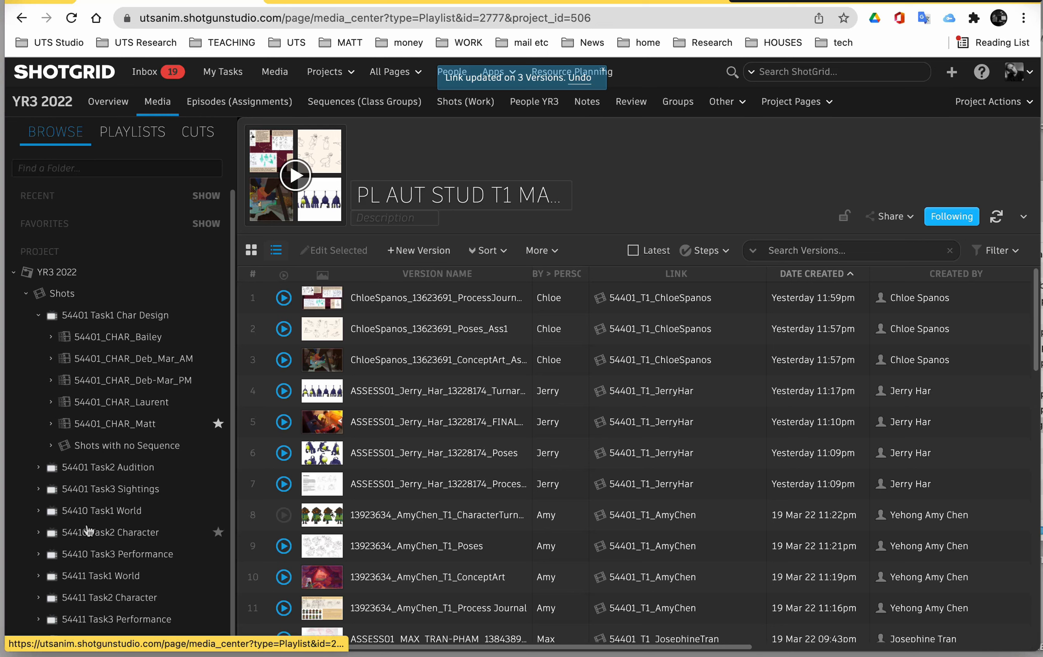
click(51, 403)
scroll(145, 450, down, 2)
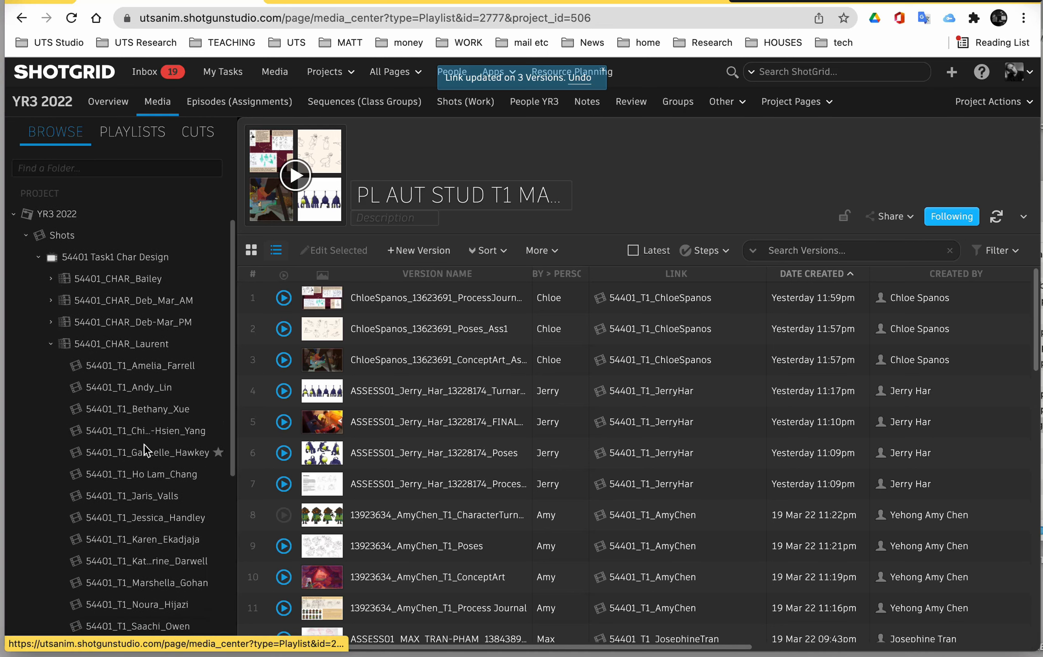
scroll(144, 445, down, 6)
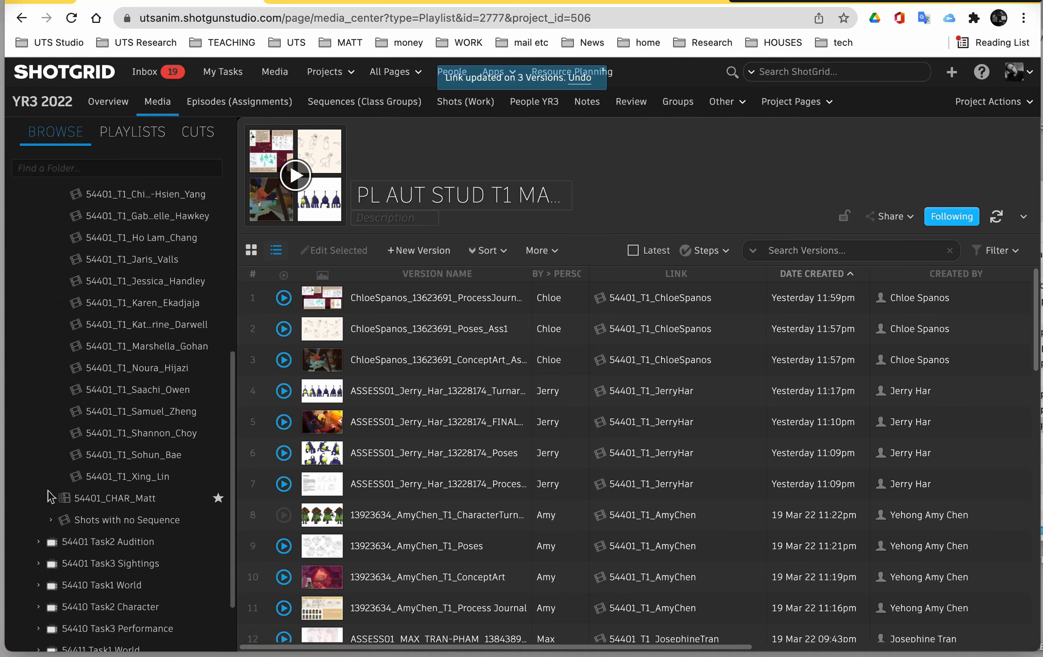
click(53, 499)
scroll(135, 462, down, 4)
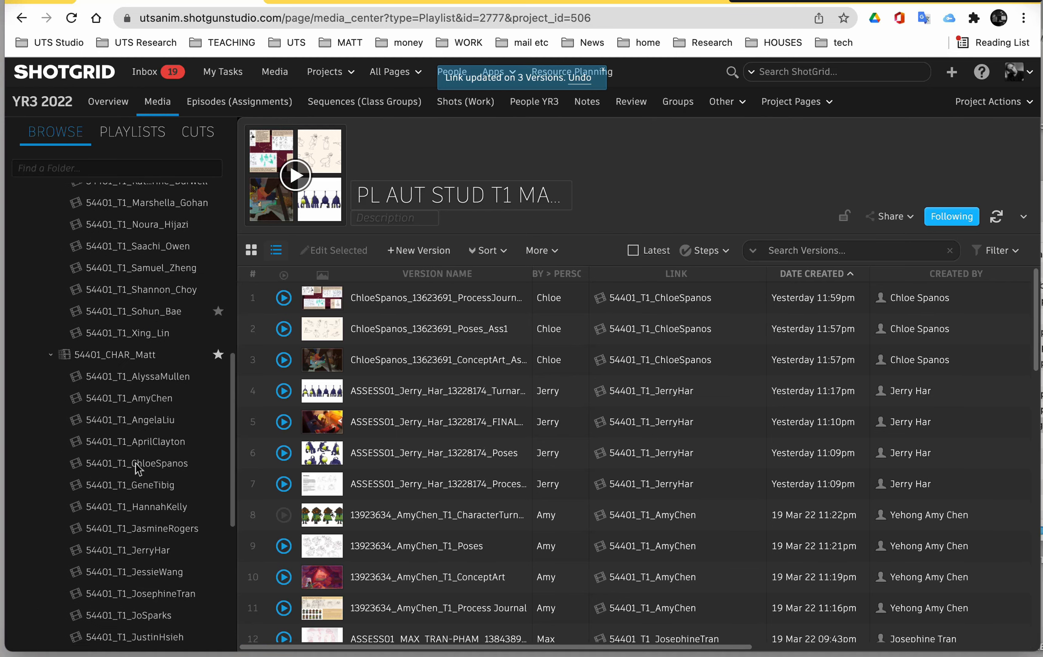
click(146, 368)
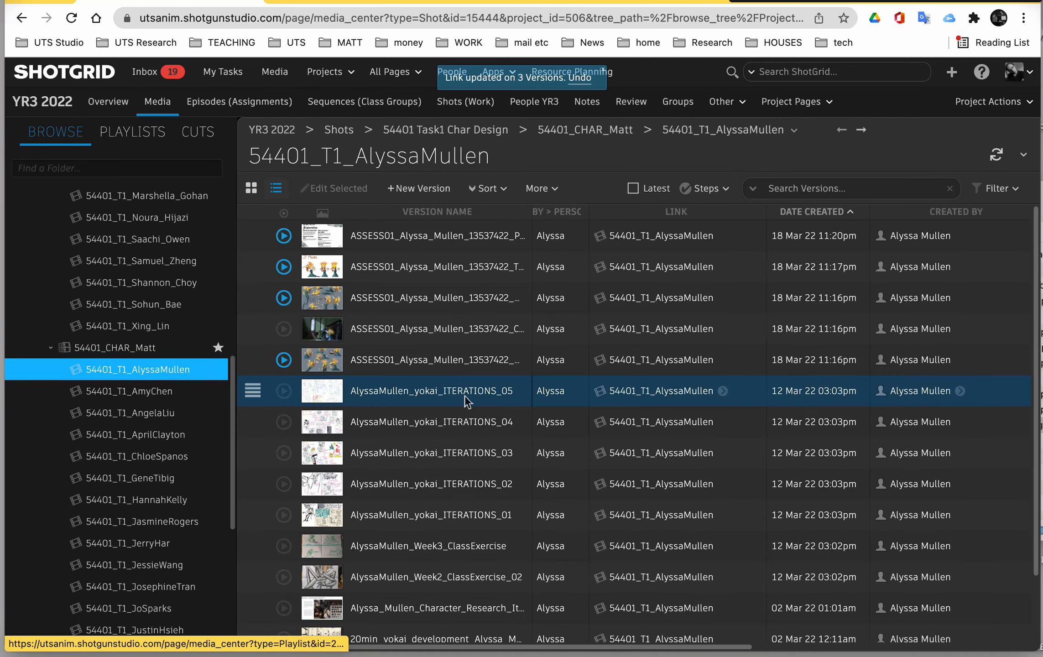
- Review the student's uploaded versions, examine the Link field of the shot's new version form, and cancel the form
scroll(464, 395, down, 1)
scroll(464, 395, up, 2)
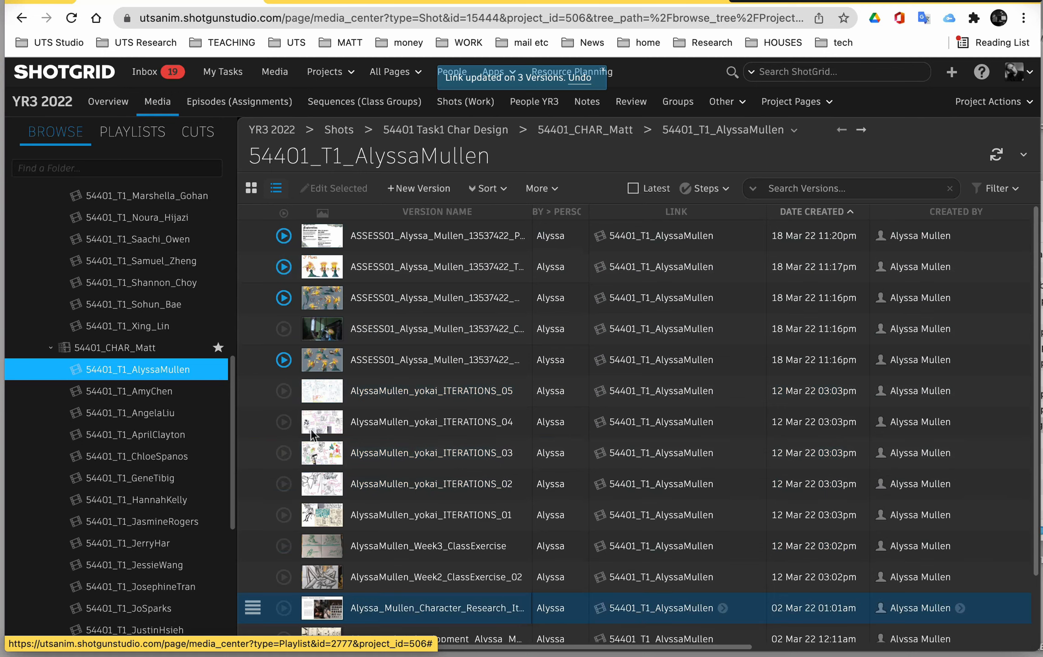
scroll(452, 452, down, 1)
scroll(451, 452, up, 1)
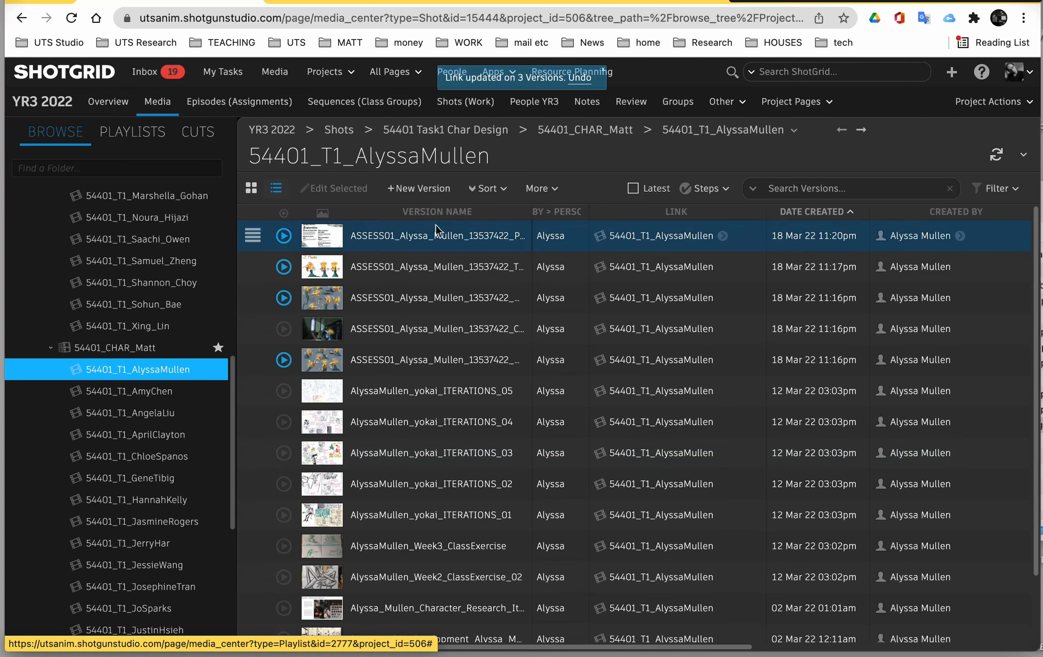
click(427, 188)
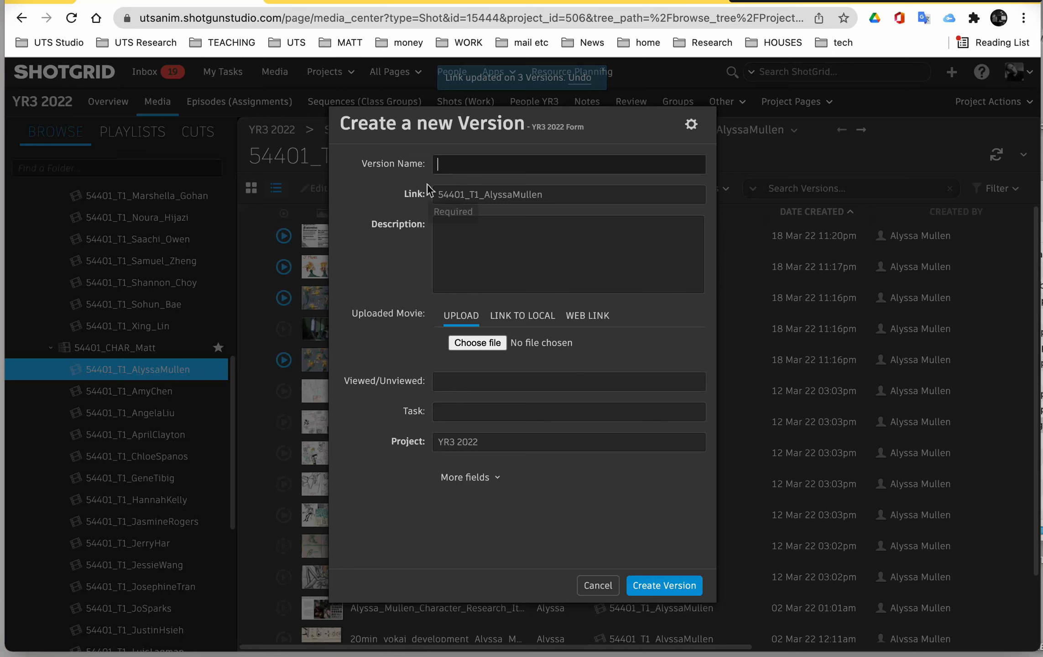
click(598, 586)
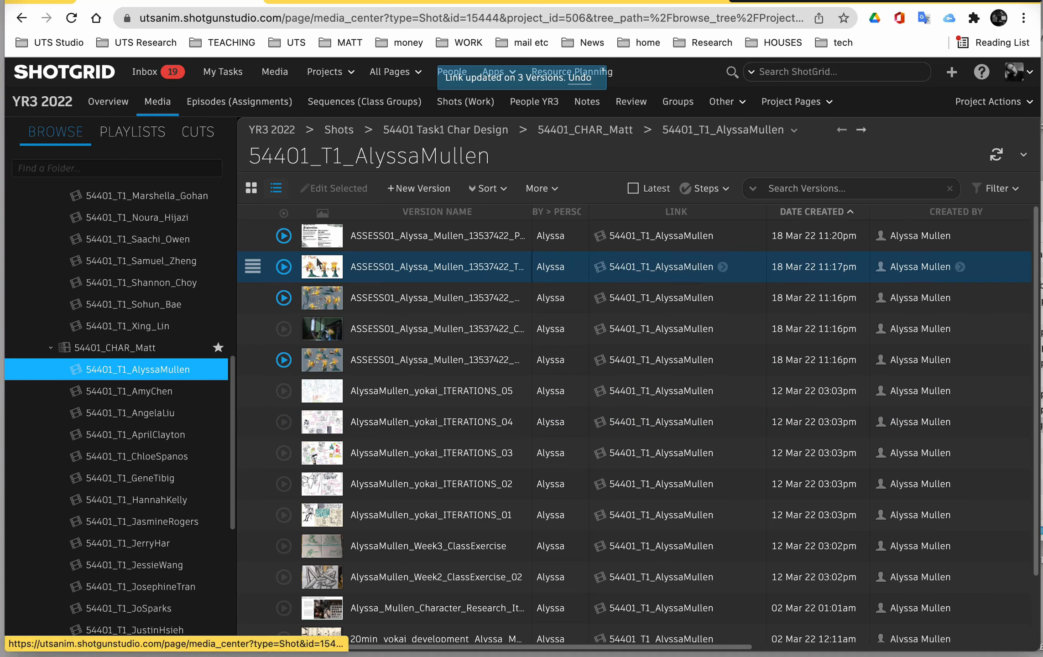
click(490, 228)
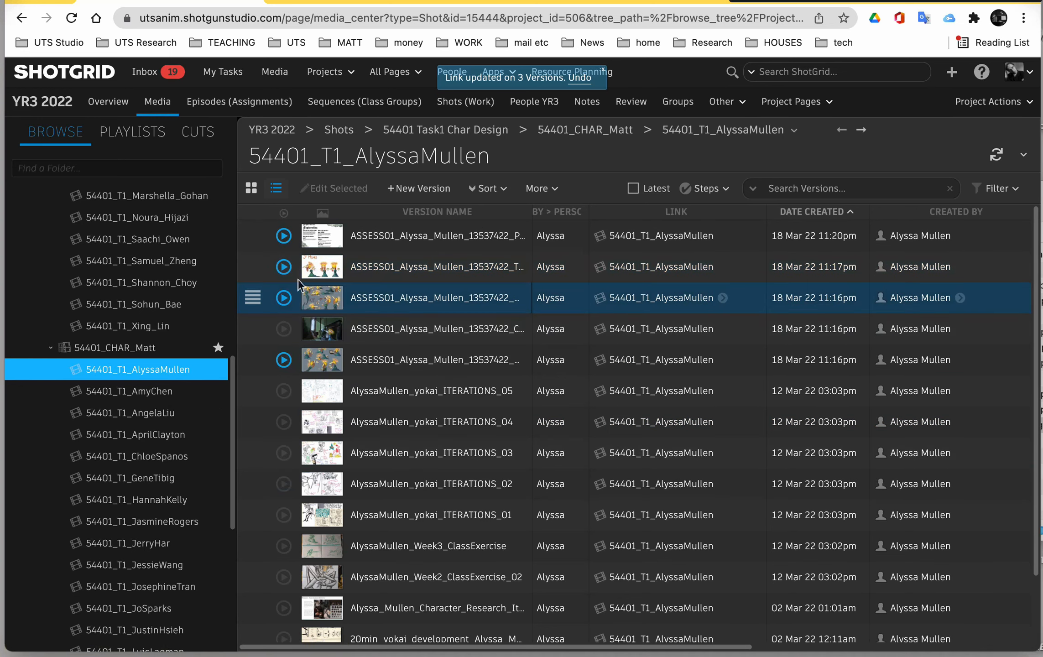
- Switch back to the playlists and reveal the recent ones
click(139, 138)
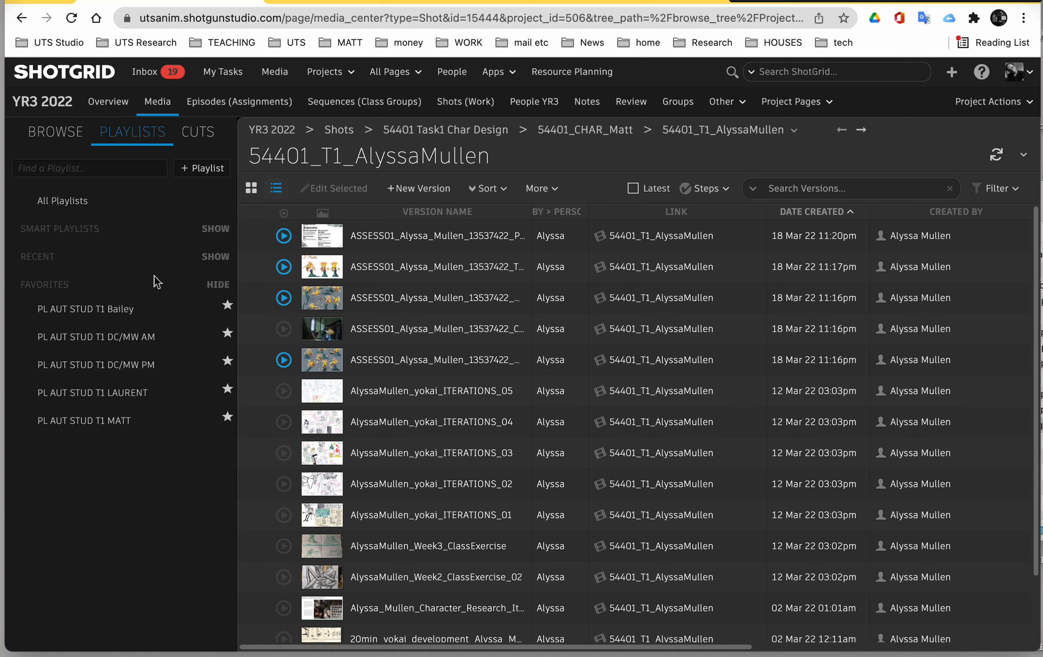
click(214, 257)
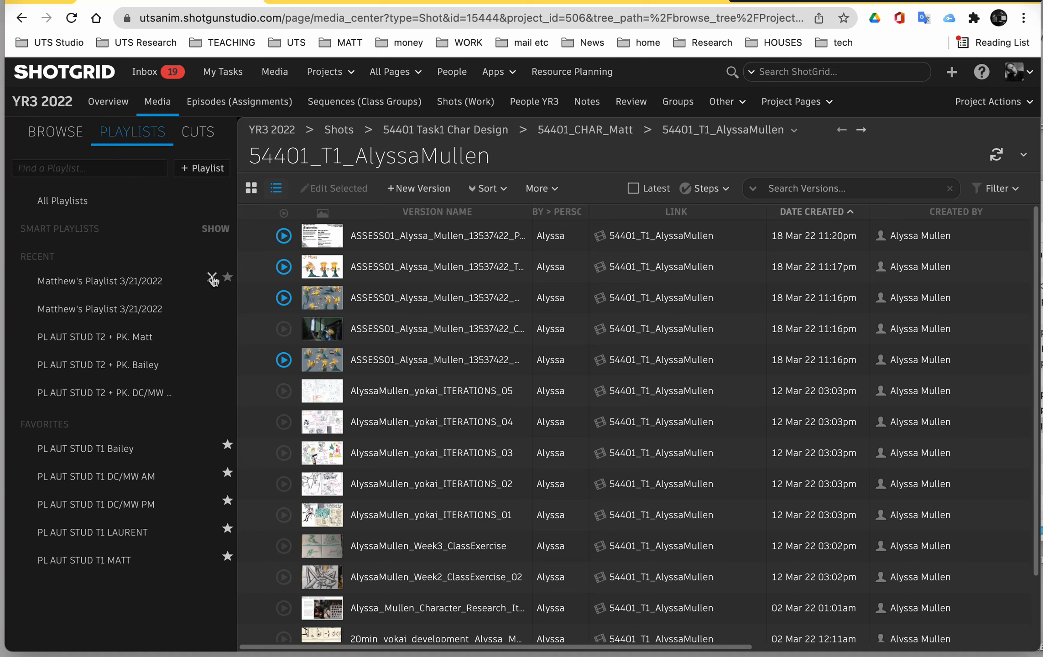
- Remove the two default-named 3/21/2022 playlists and PL AUT STUD T2 + PK. Matt from the recent playlists
click(212, 278)
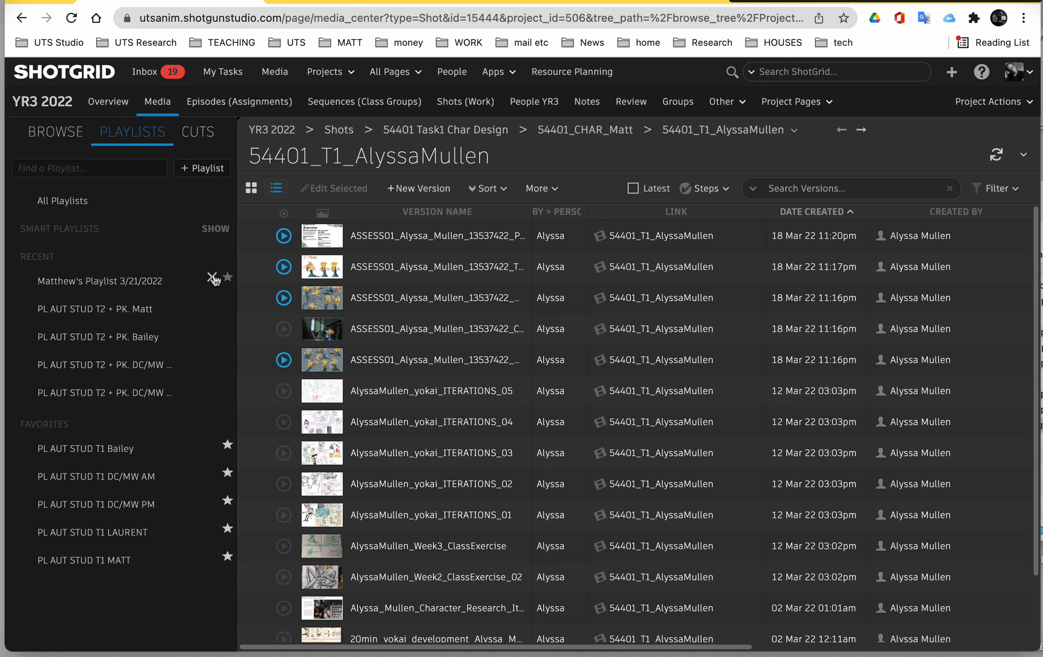
click(212, 277)
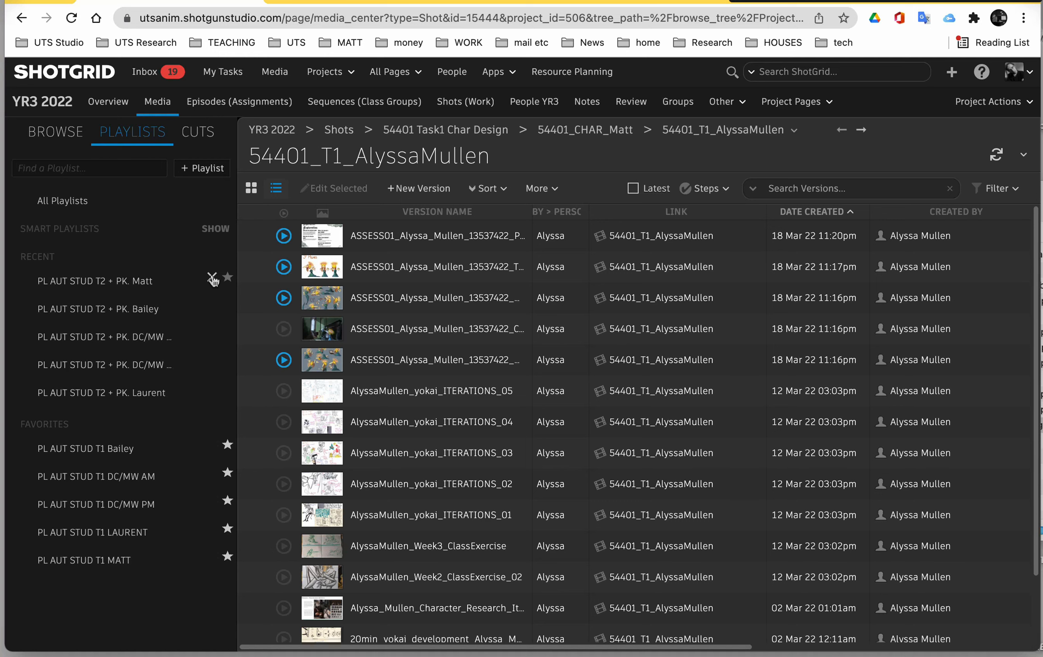
click(212, 278)
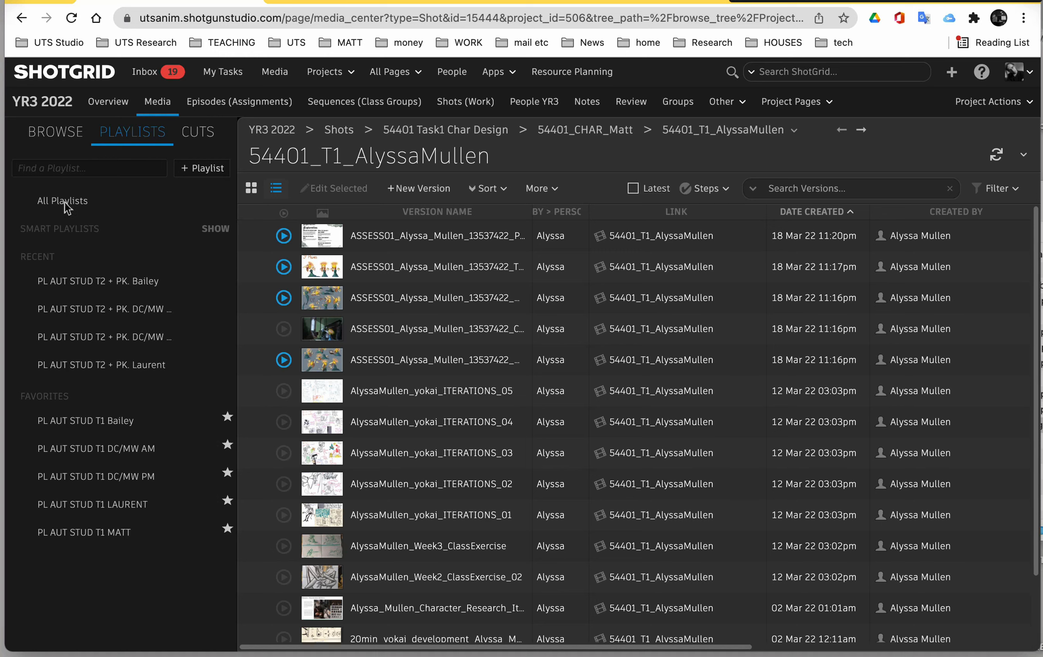
- Create a playlist with its default name and add the open student's ProcessJournal and yokai_ITERATIONS_03 versions to it
click(203, 168)
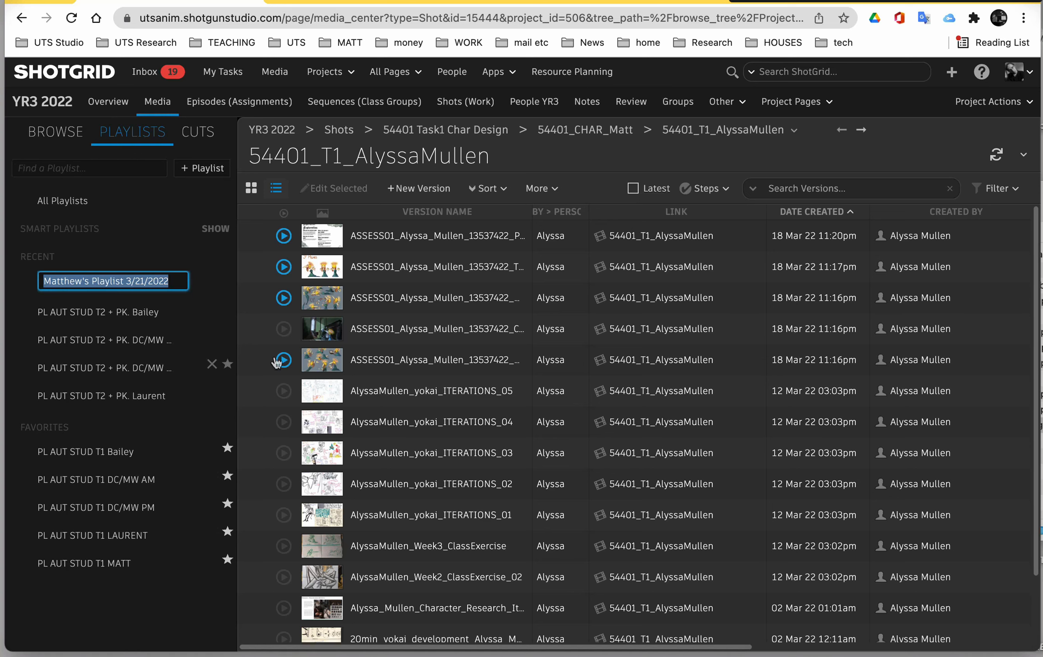
click(418, 391)
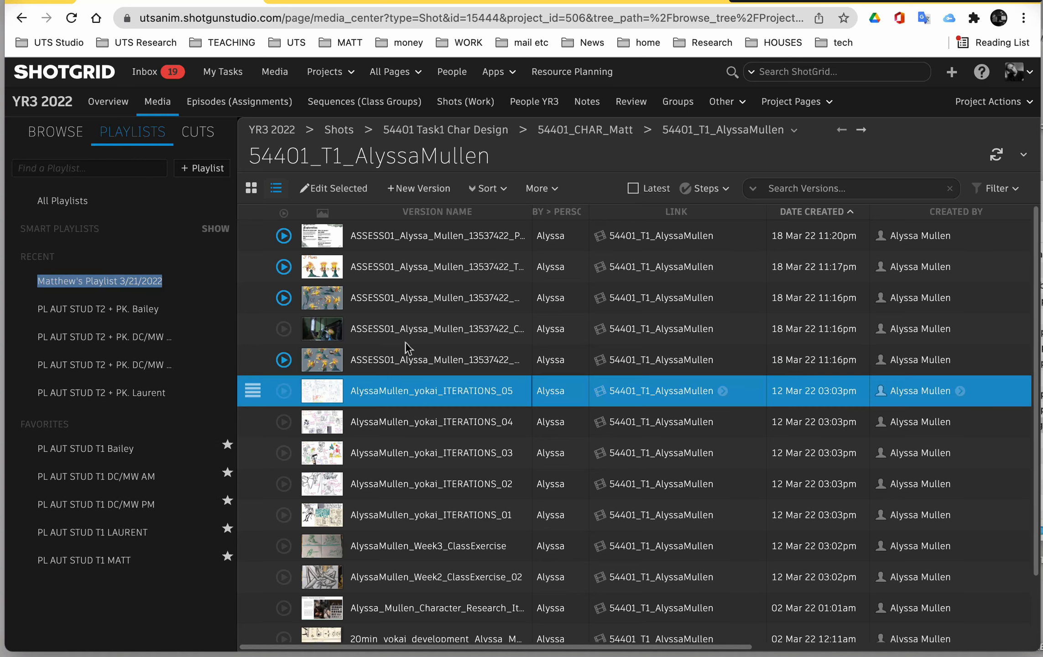
click(381, 240)
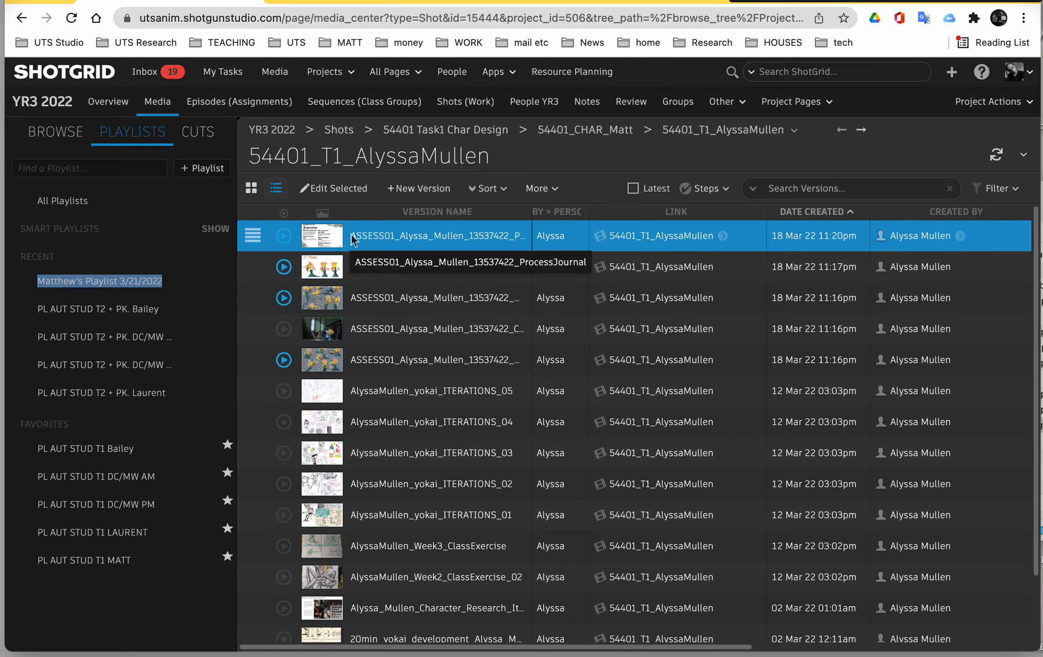
drag(221, 242, 129, 281)
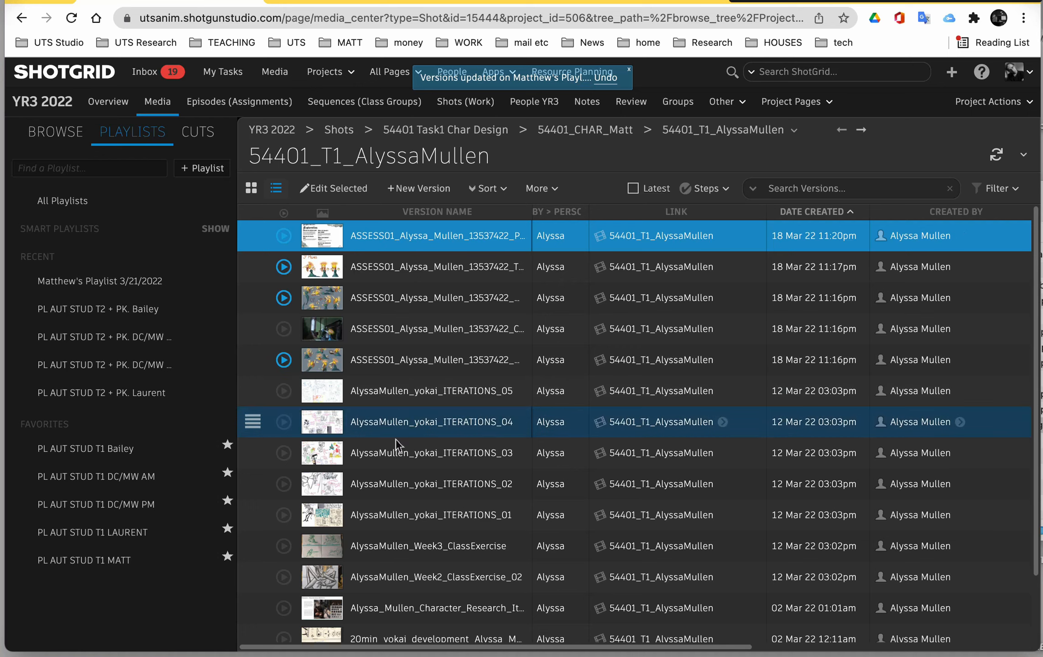
drag(386, 456, 142, 285)
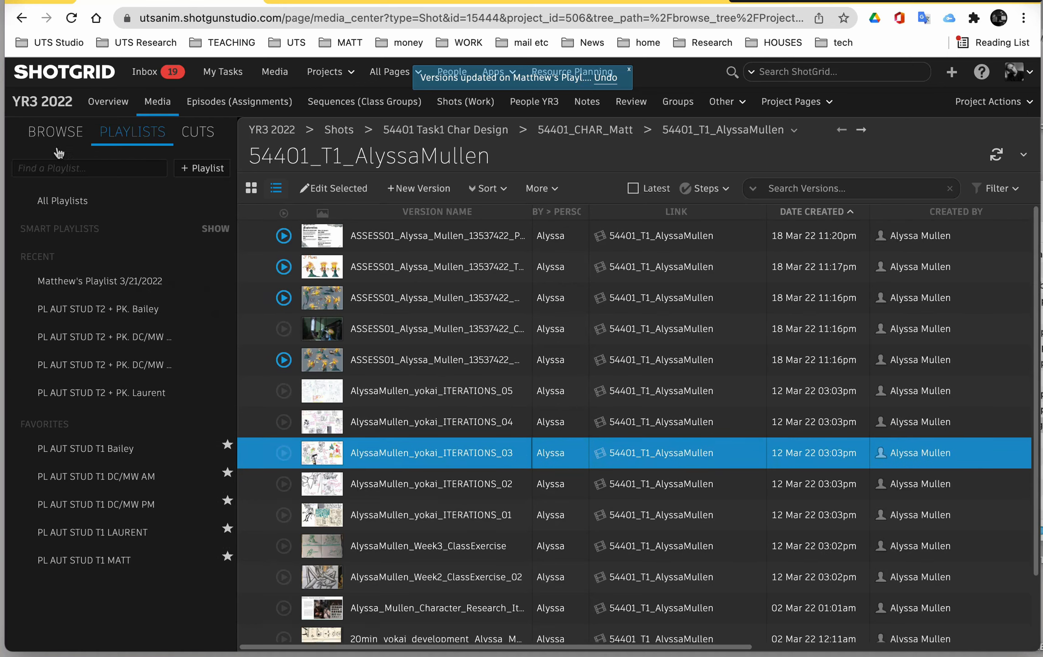
- Open the fourth student's shot in 54401_CHAR_Matt and add ASSES1_YOKAIGESTURE01 and research_notes05 to the new playlist
click(55, 133)
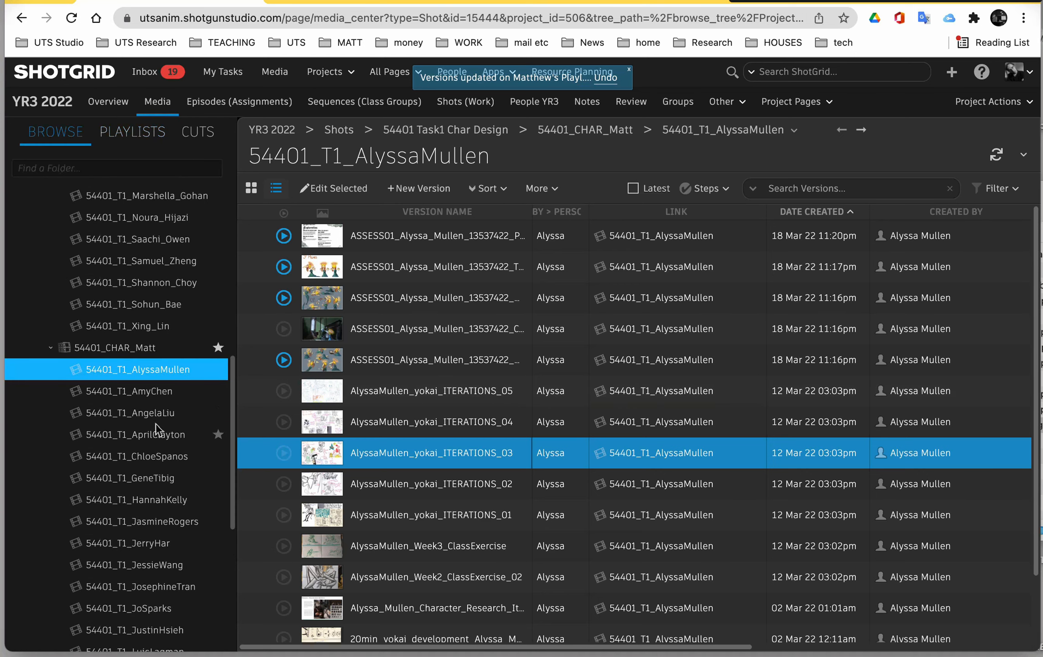
click(145, 434)
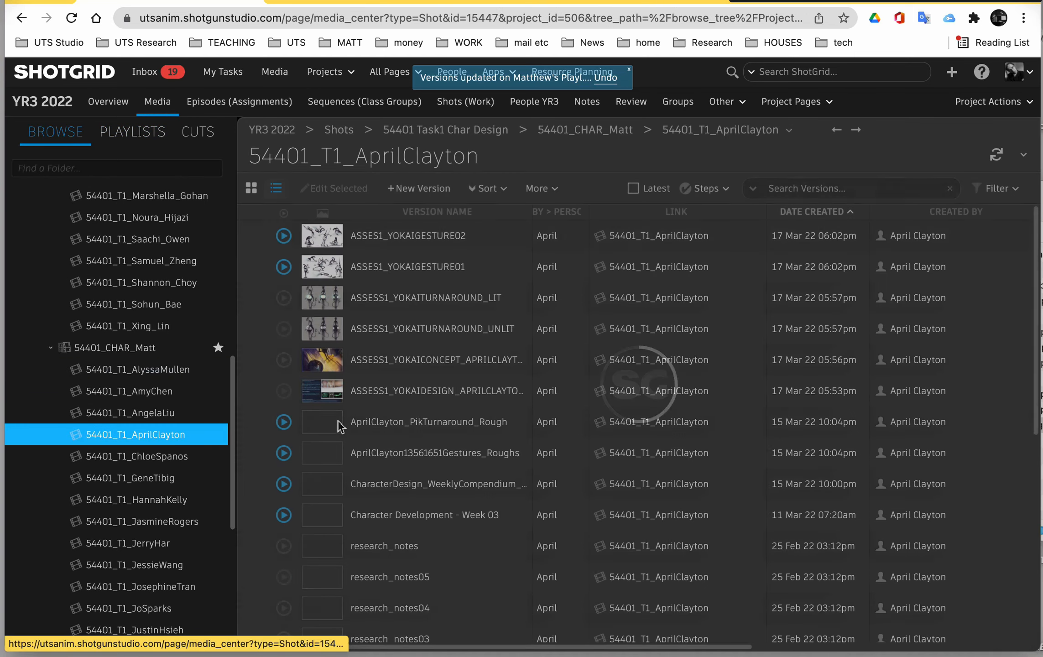
click(131, 136)
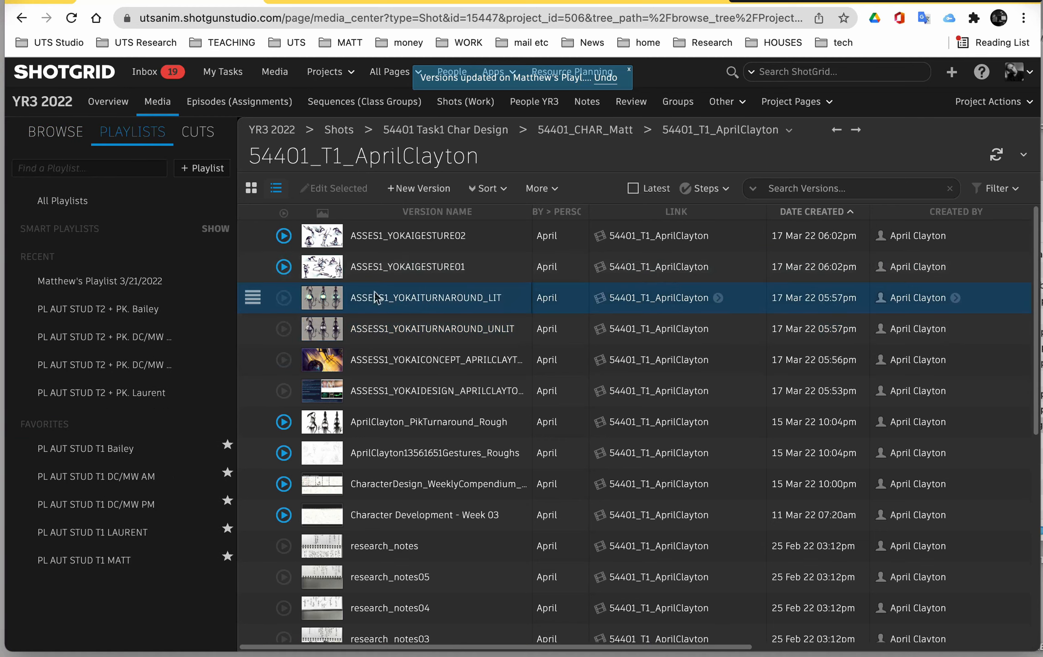
drag(347, 268, 157, 280)
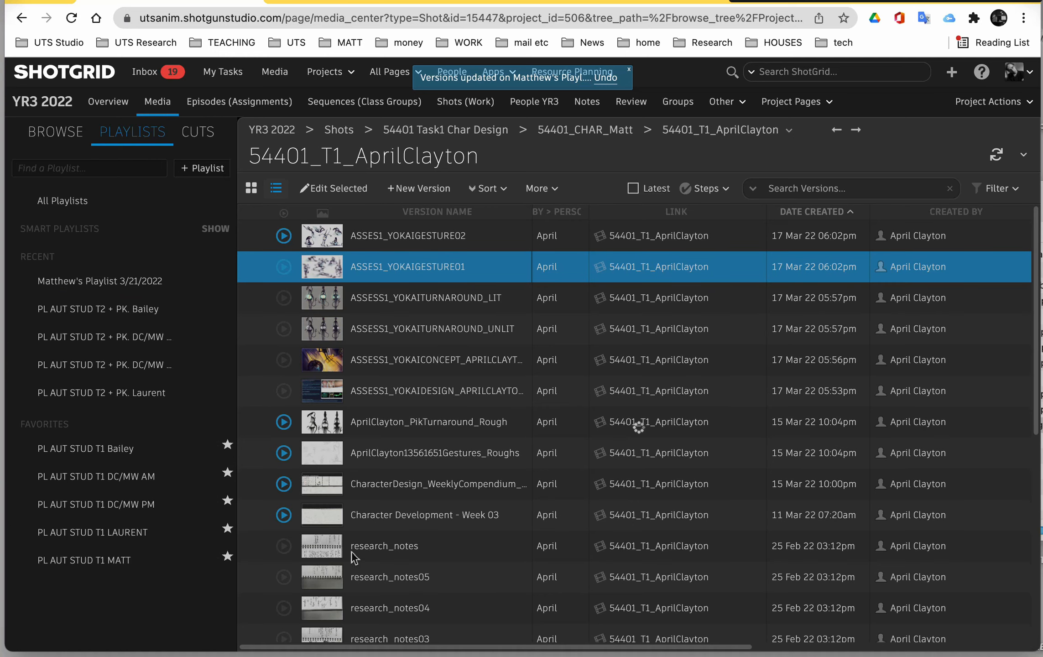
drag(378, 581, 126, 286)
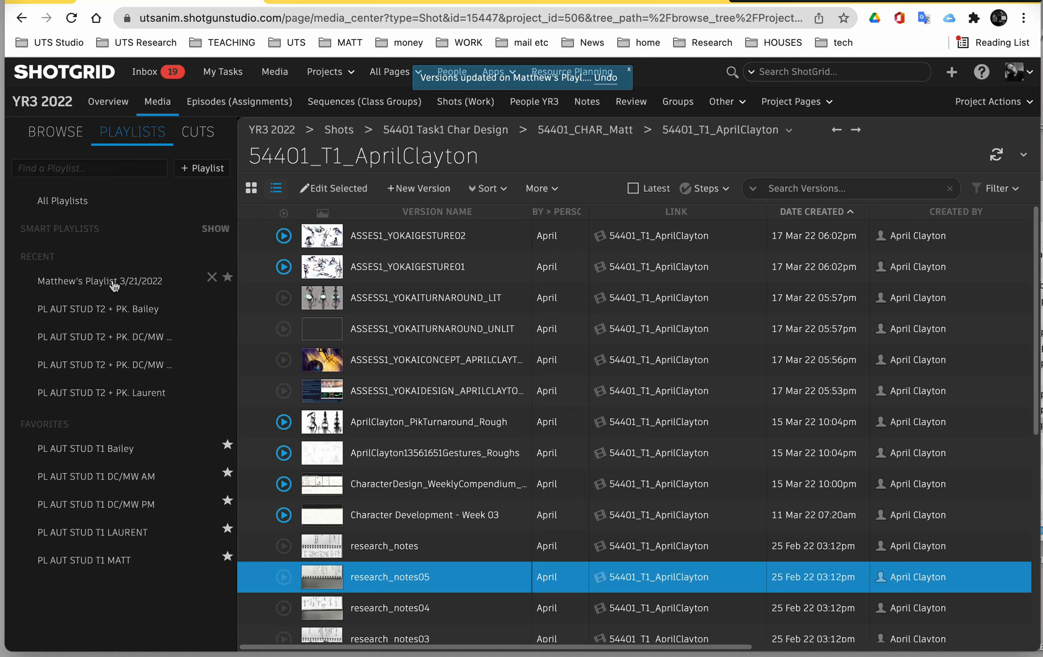
- Open the new playlist and upload the 44785-lucascurrent6002 image from the Pictures folder directly into it
click(93, 284)
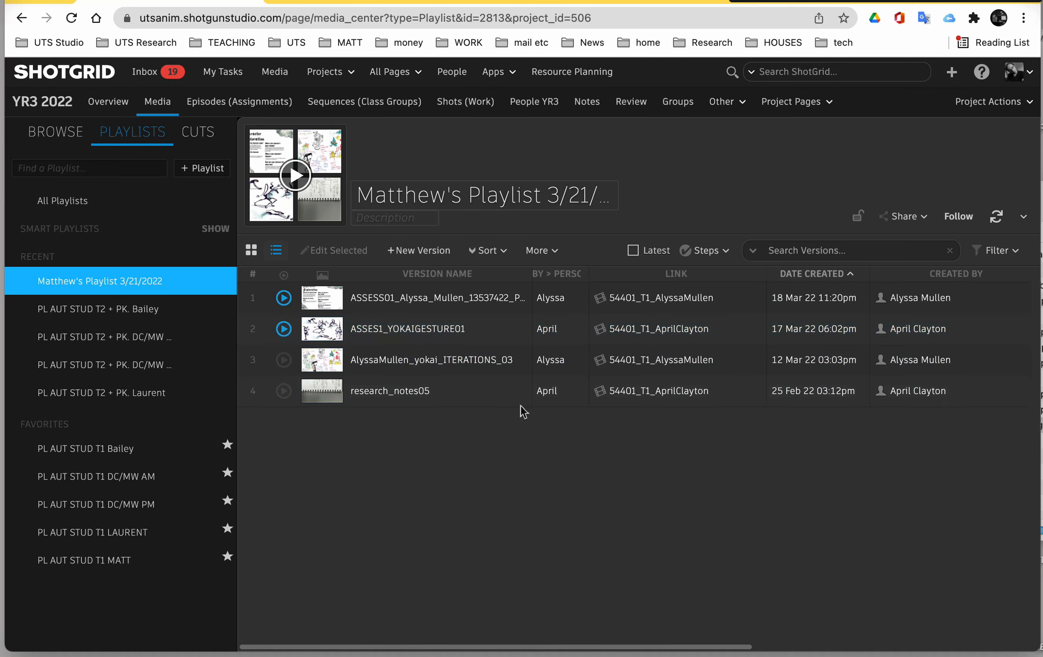
click(423, 252)
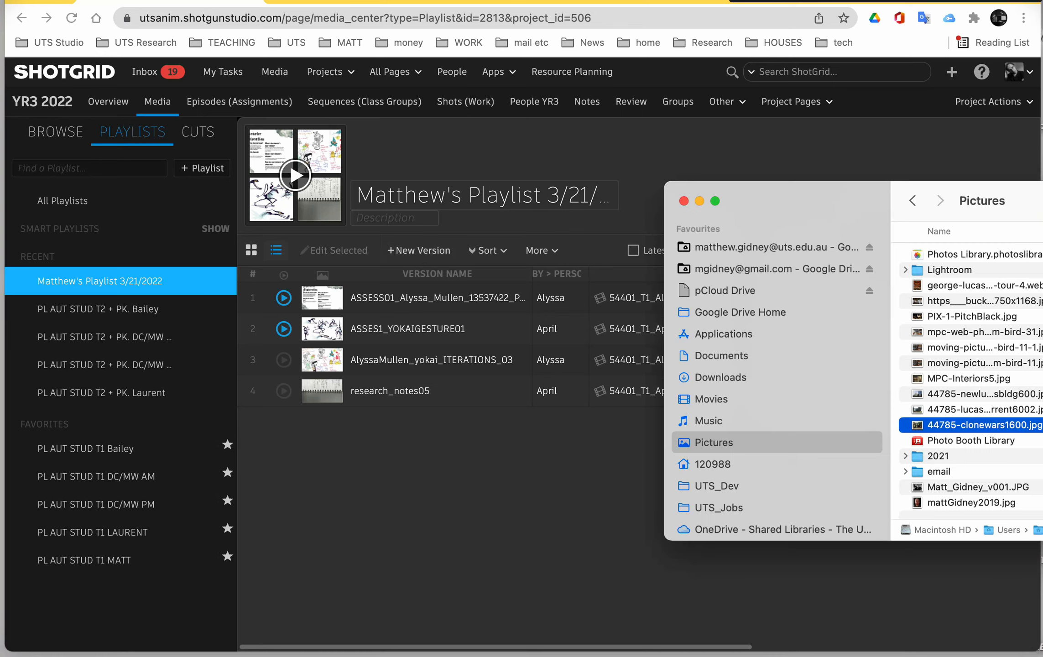
click(966, 409)
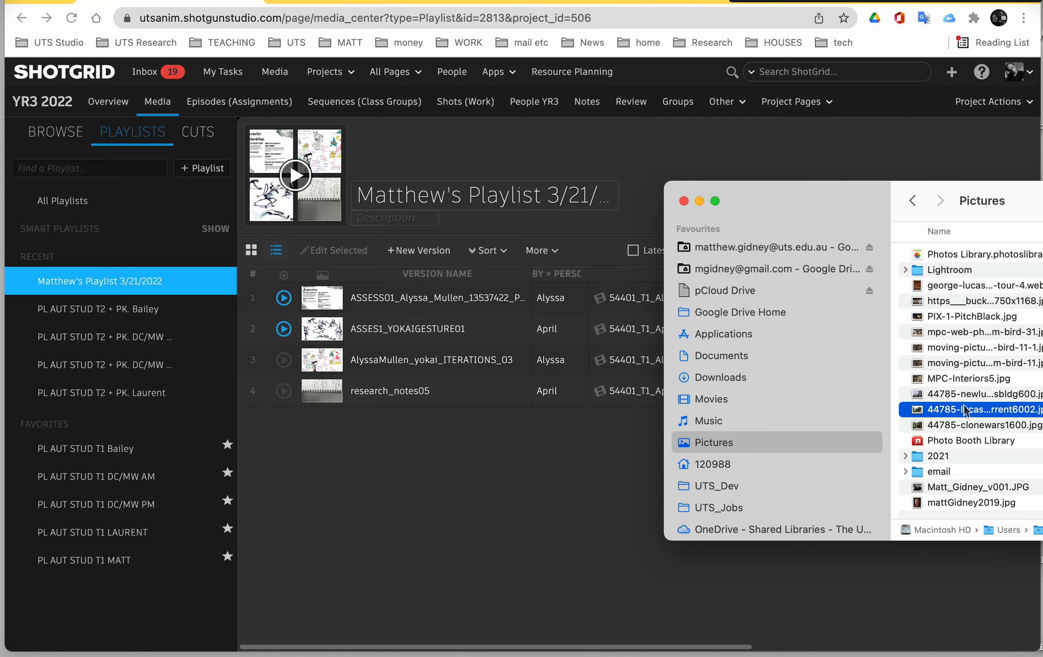
key(space)
key(space)
drag(918, 410, 509, 448)
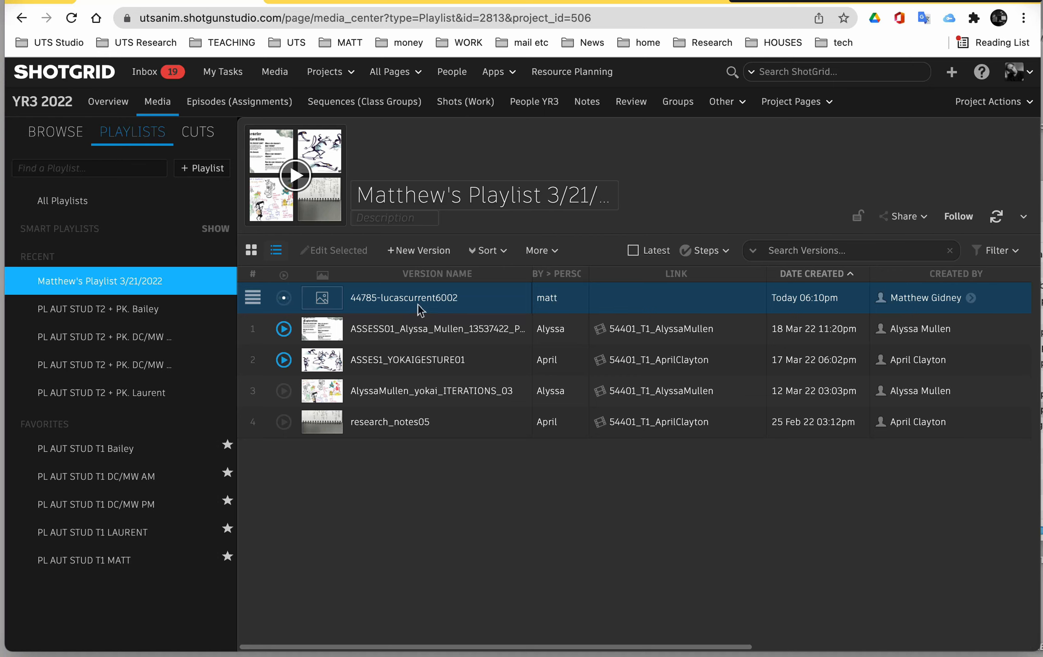
- Return to the project folders and open Shots with no Sequence under 54401 Task1 Char Design
click(60, 136)
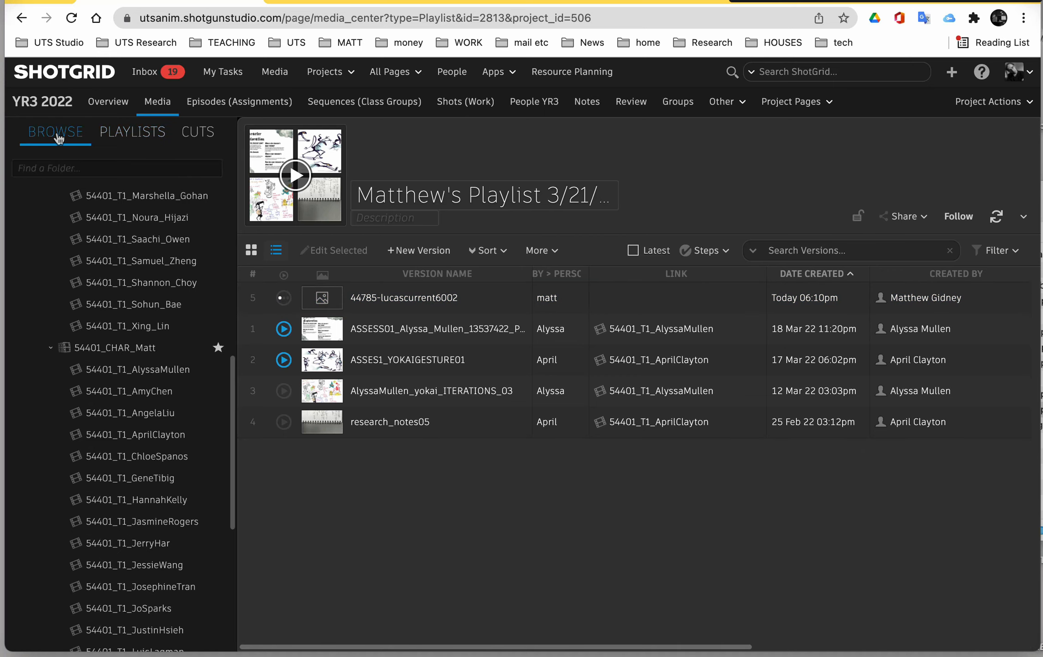
scroll(110, 396, down, 5)
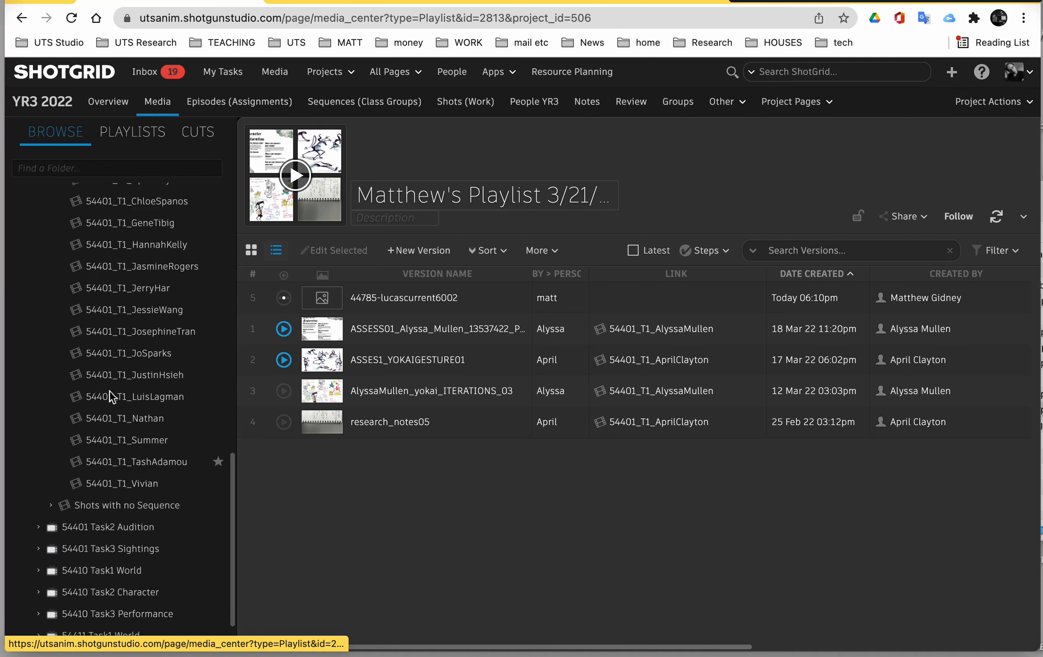
scroll(111, 396, up, 2)
scroll(109, 391, down, 1)
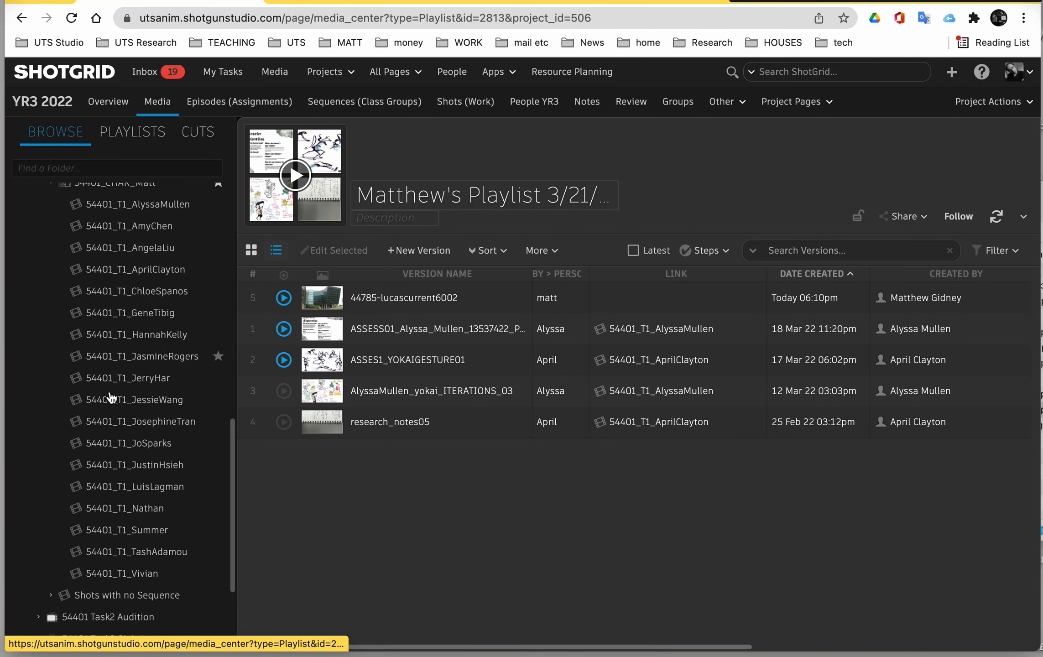
scroll(109, 391, down, 2)
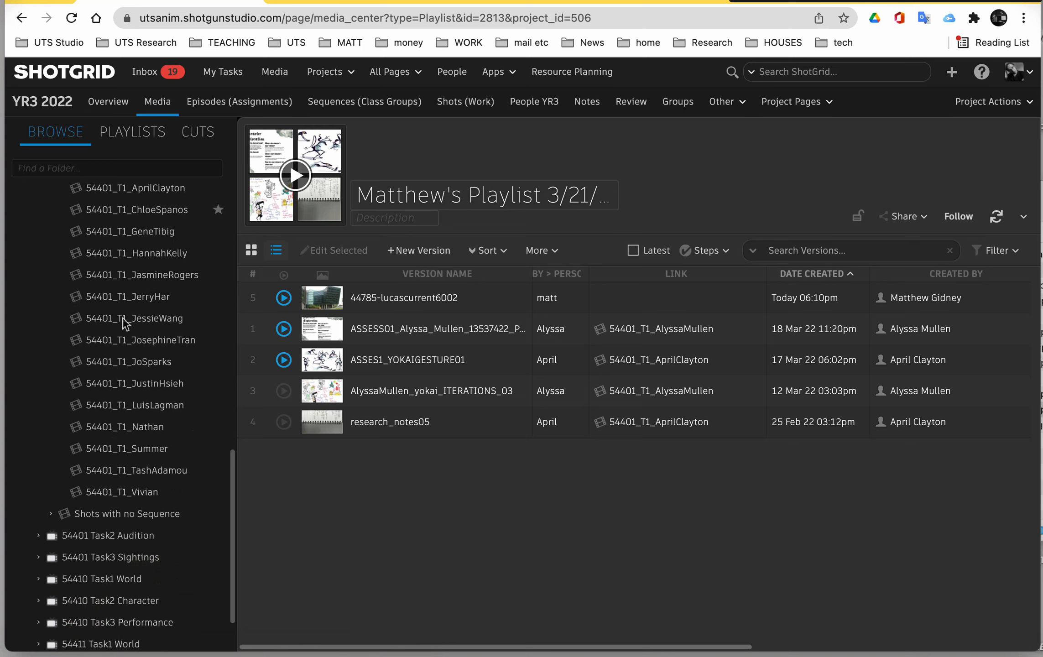
scroll(130, 450, down, 2)
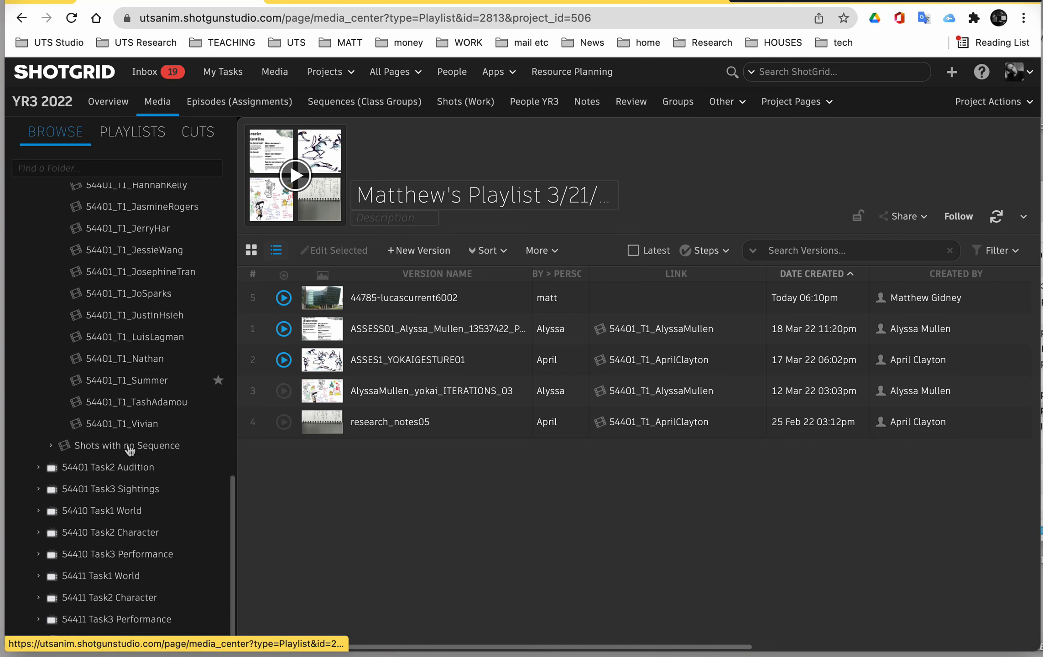
click(95, 448)
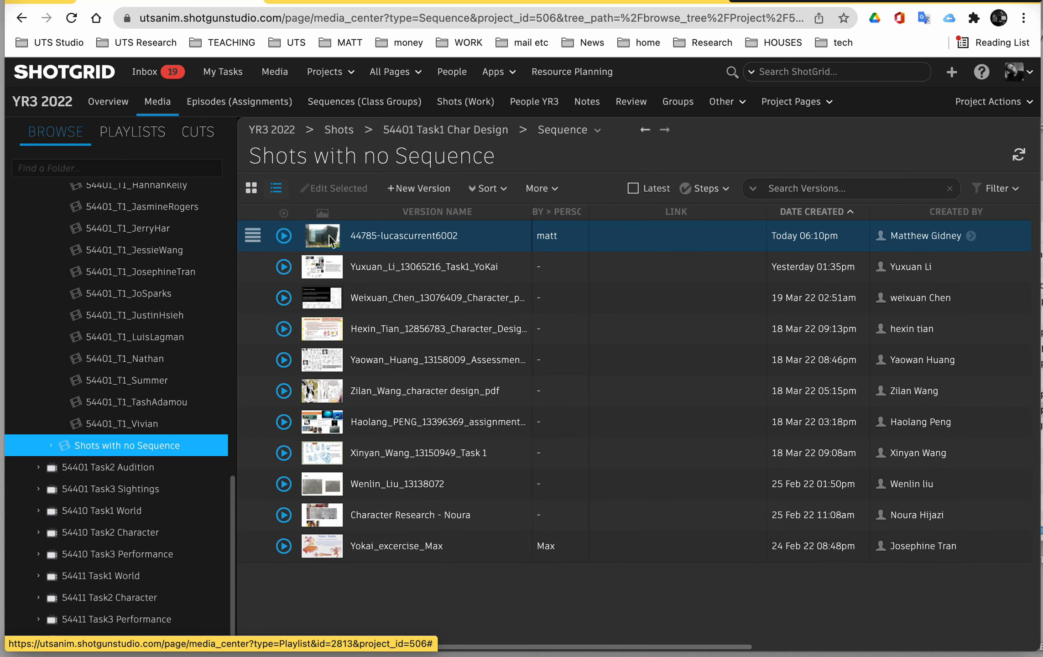
- View the 44785-lucascurrent6002 version full size, close the viewer, and select the version in the list
click(283, 235)
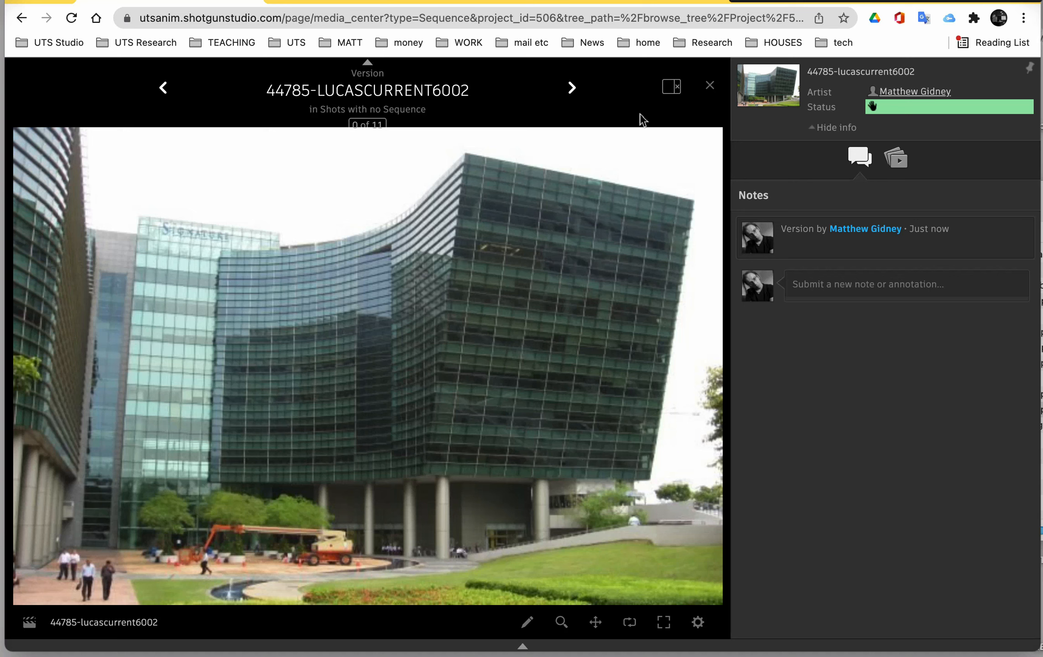
click(710, 86)
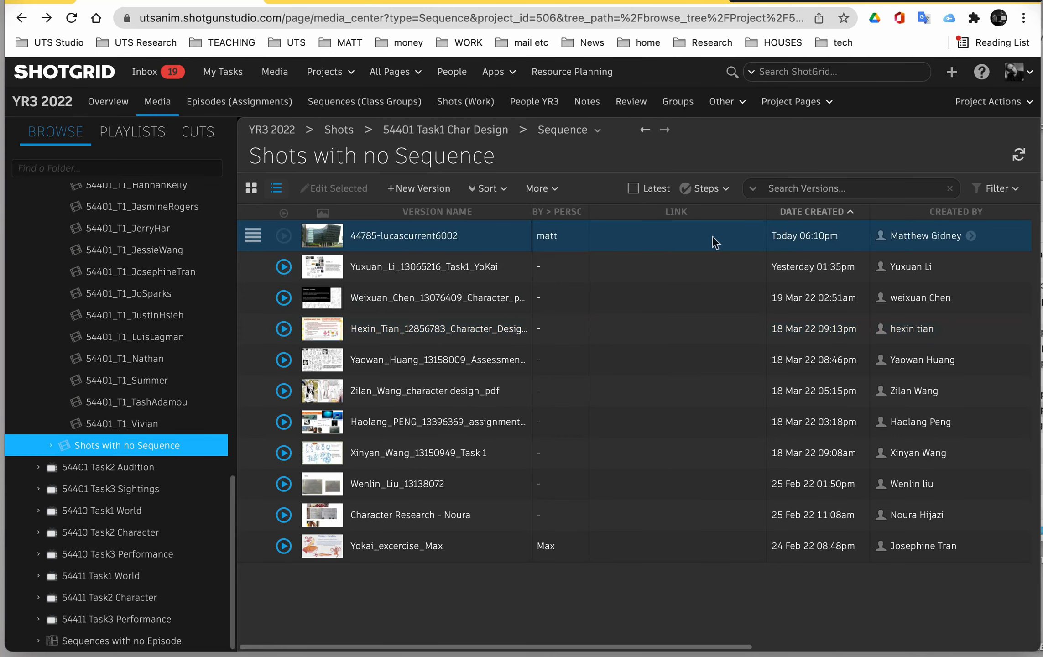
click(712, 236)
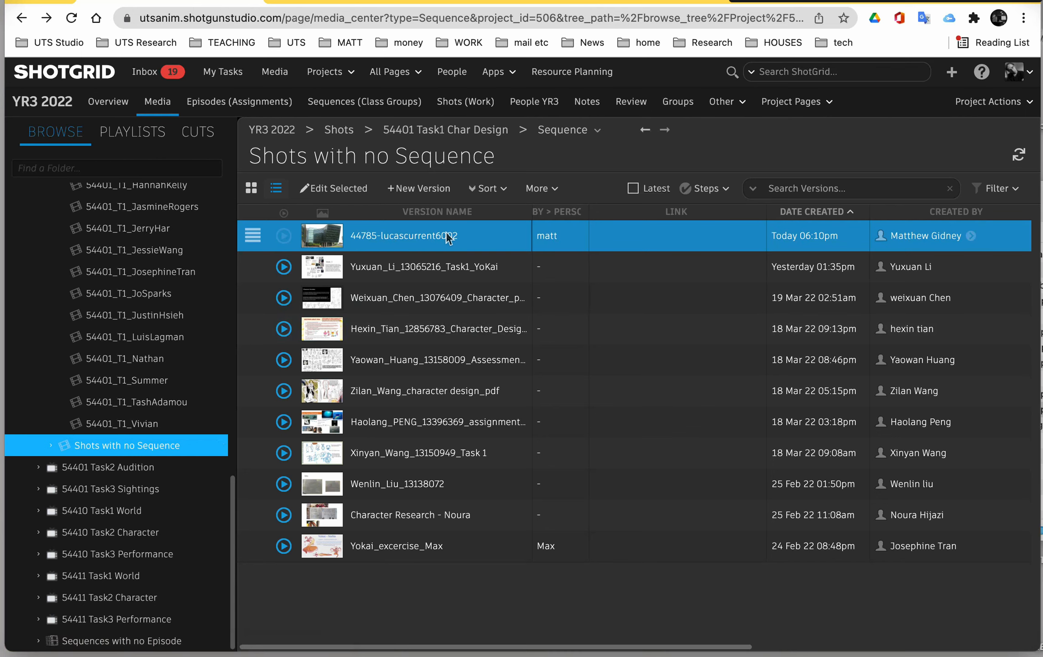
- Collapse the 54401_CHAR_Laurent class group and examine the Playlists column of the unlinked versions
scroll(132, 362, up, 15)
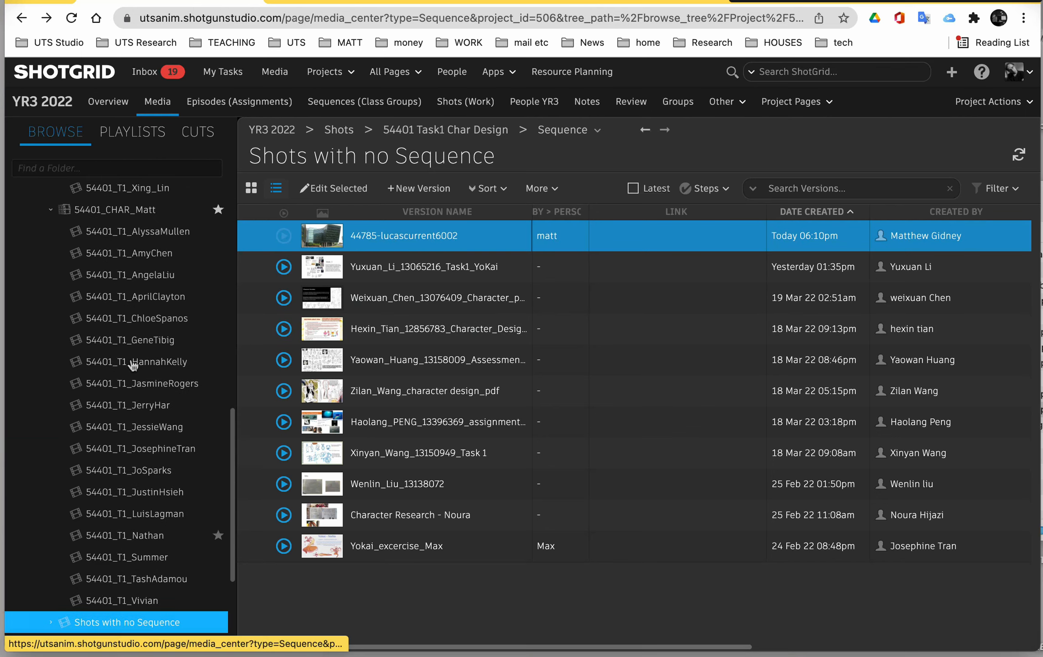
scroll(133, 363, down, 3)
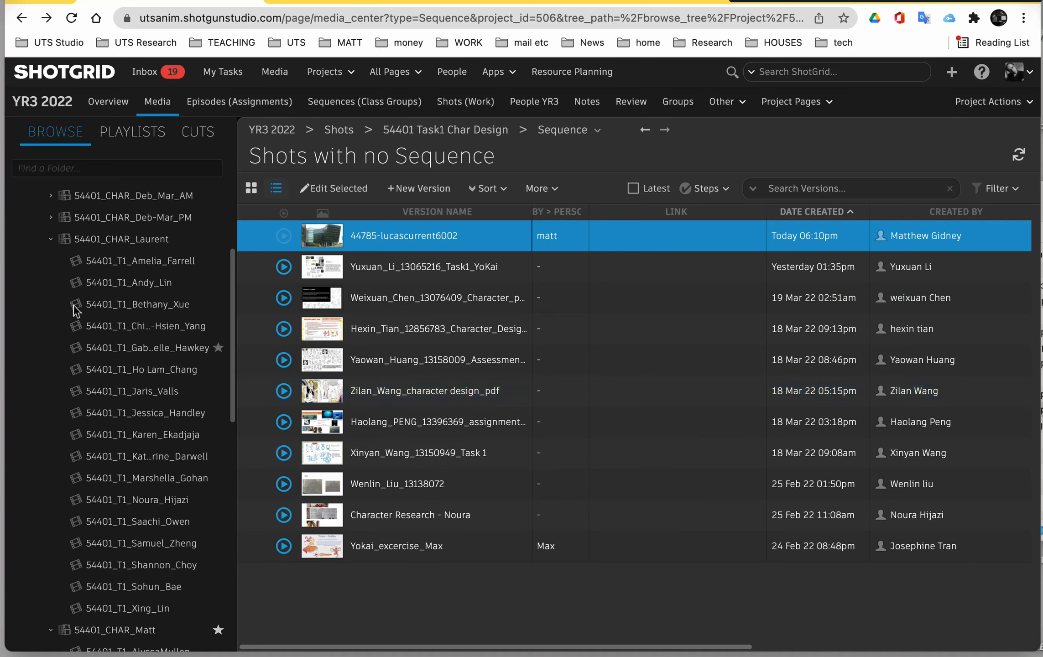
click(51, 239)
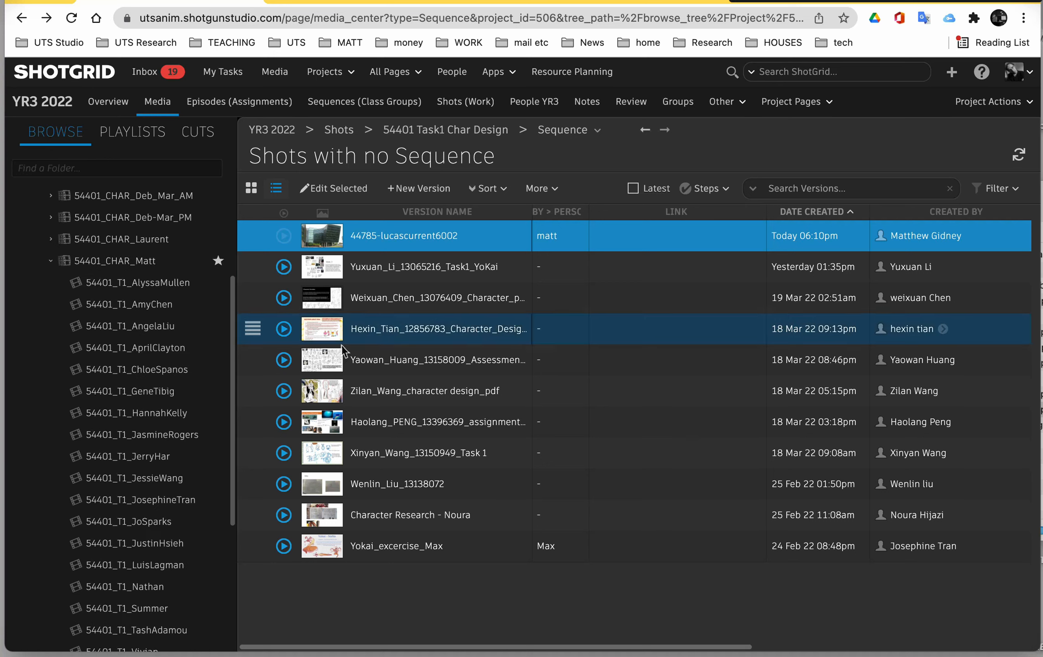
scroll(712, 343, right, 10)
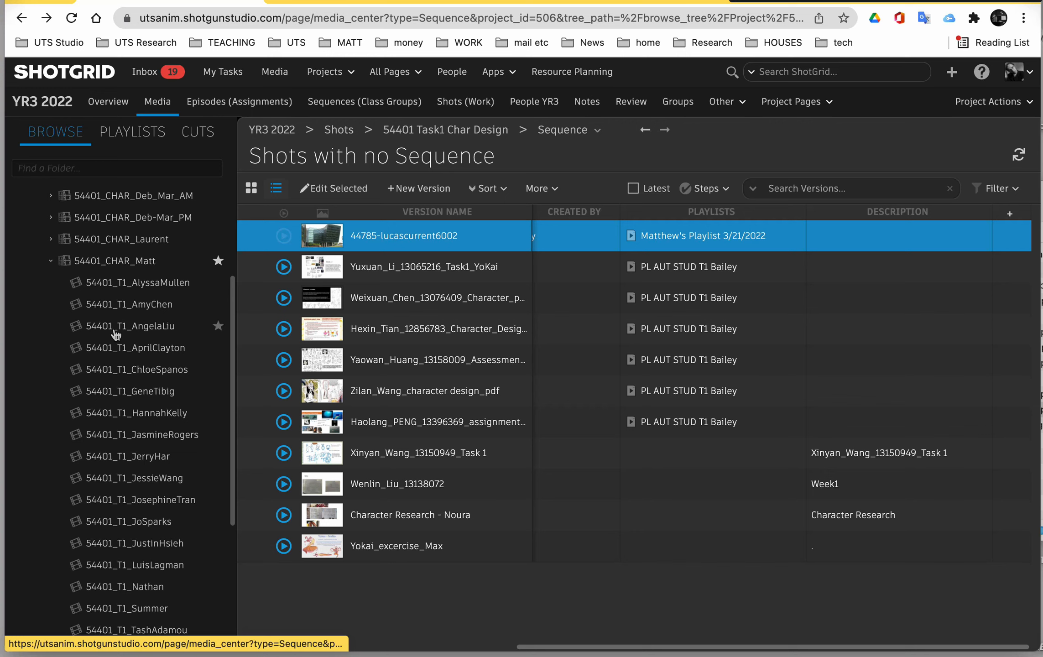
scroll(274, 330, left, 10)
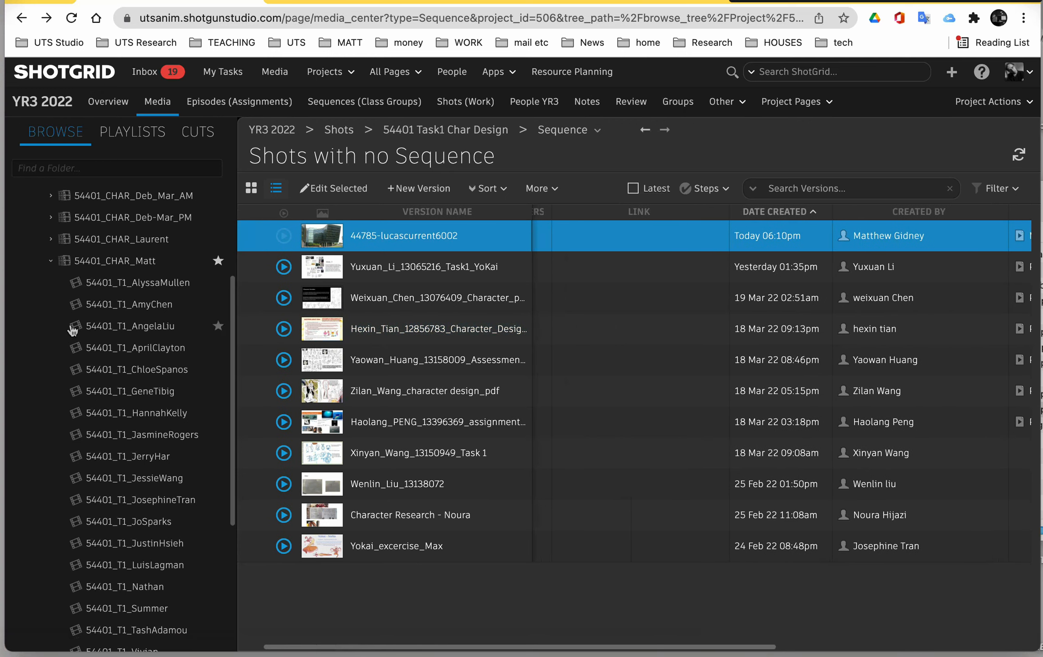
- Check the Link field of the new version form in the first 54401_CHAR_Matt shot, cancel it, and collapse that class group
click(151, 283)
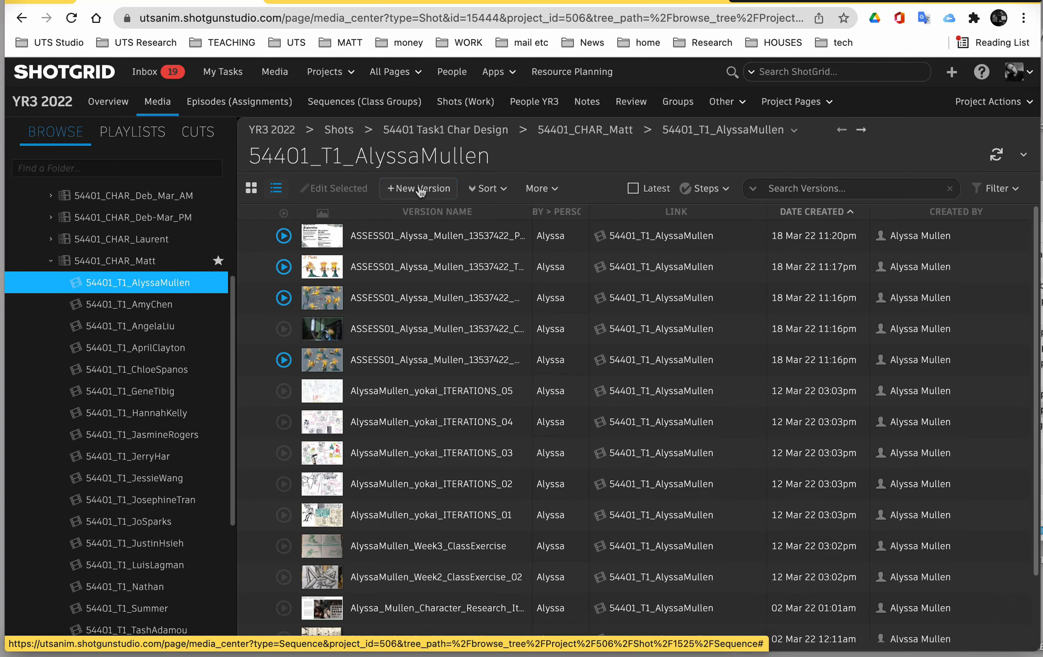
click(428, 190)
click(482, 238)
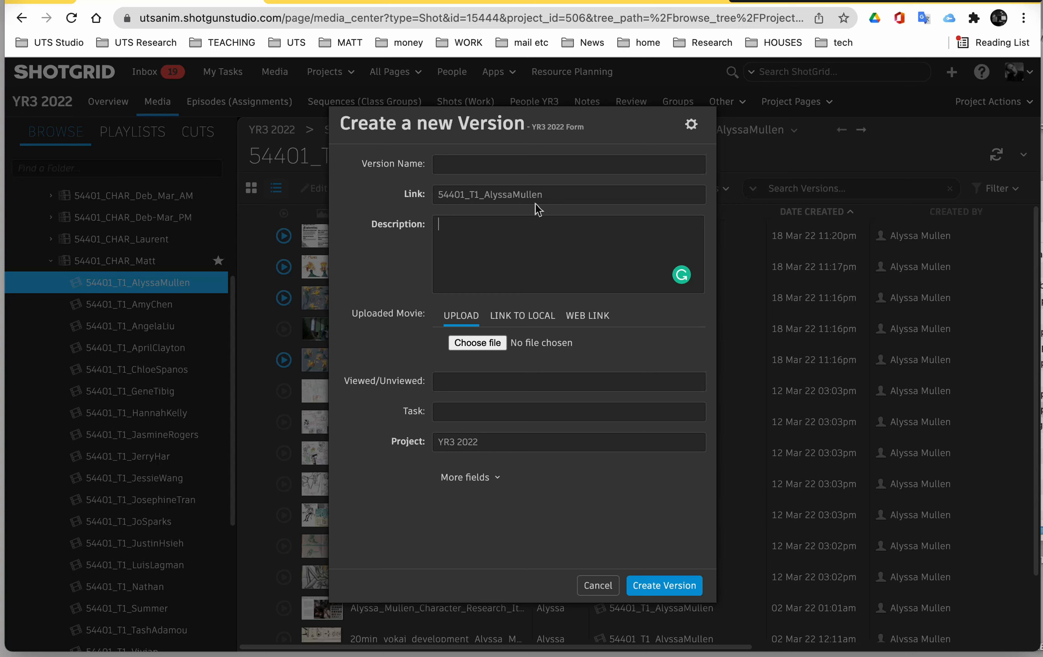
click(598, 586)
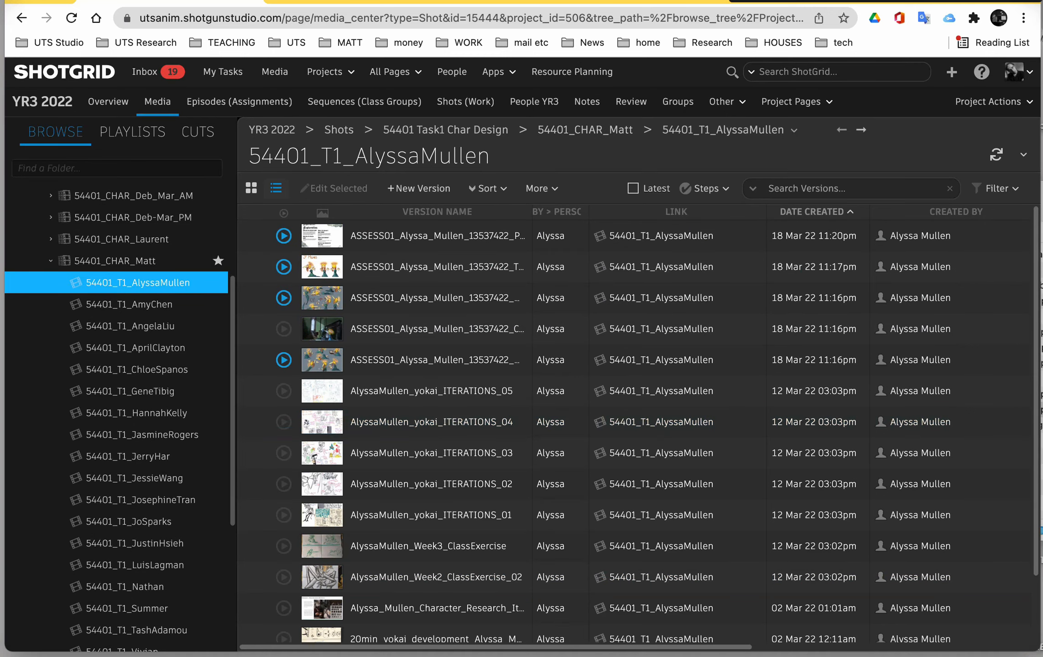
click(51, 261)
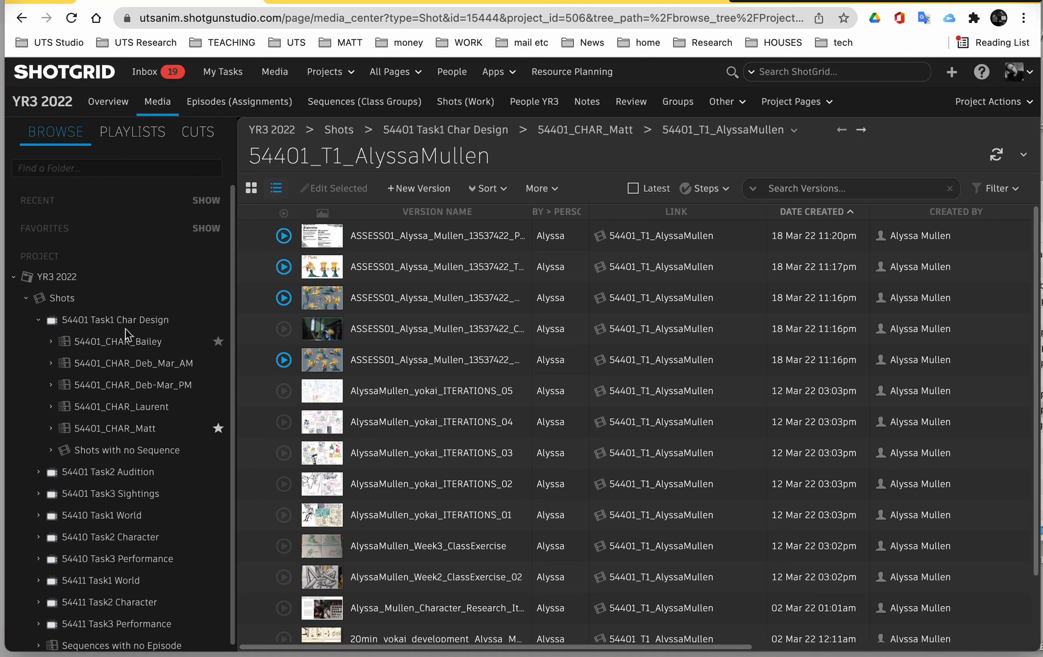
- Collapse and reopen 54401 Task1 Char Design, then expand the 54401_CHAR_Bailey class group and look through its student shots
click(39, 317)
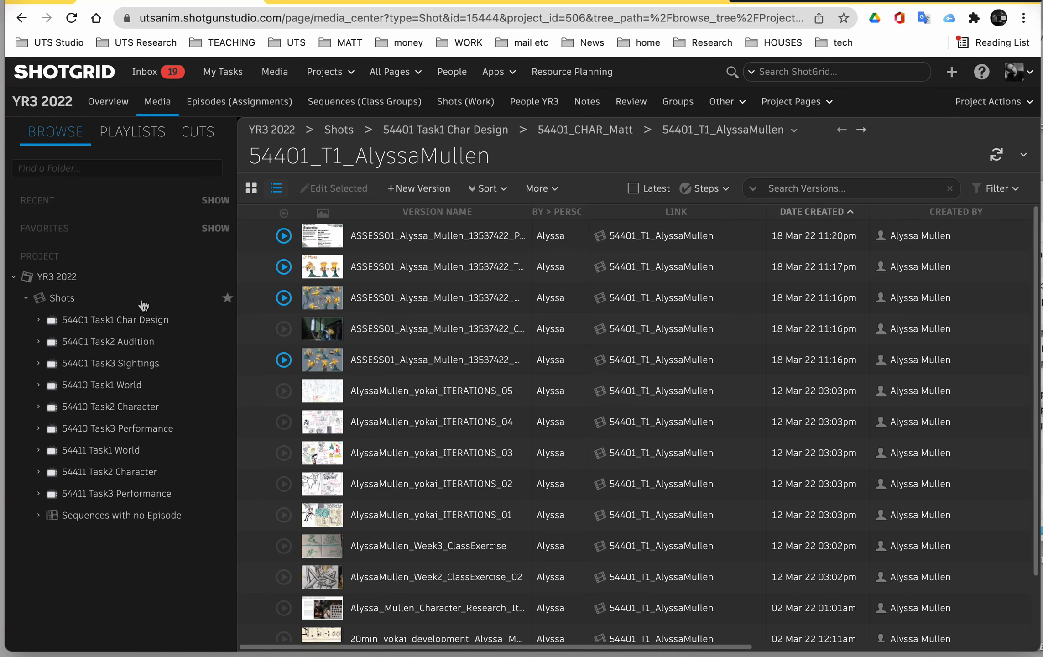
click(42, 319)
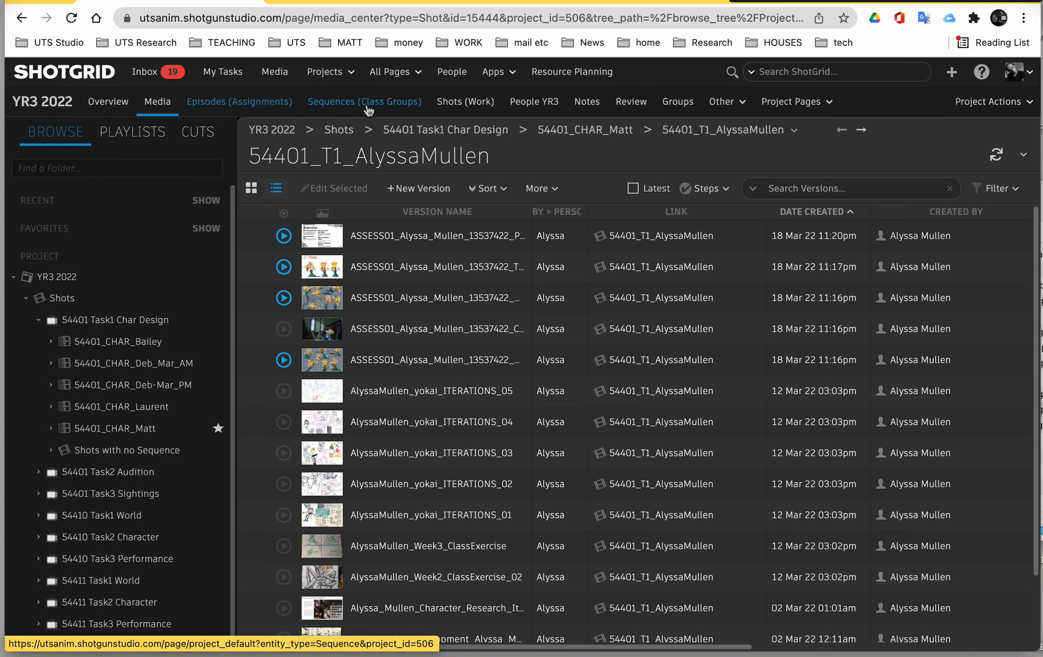
click(50, 341)
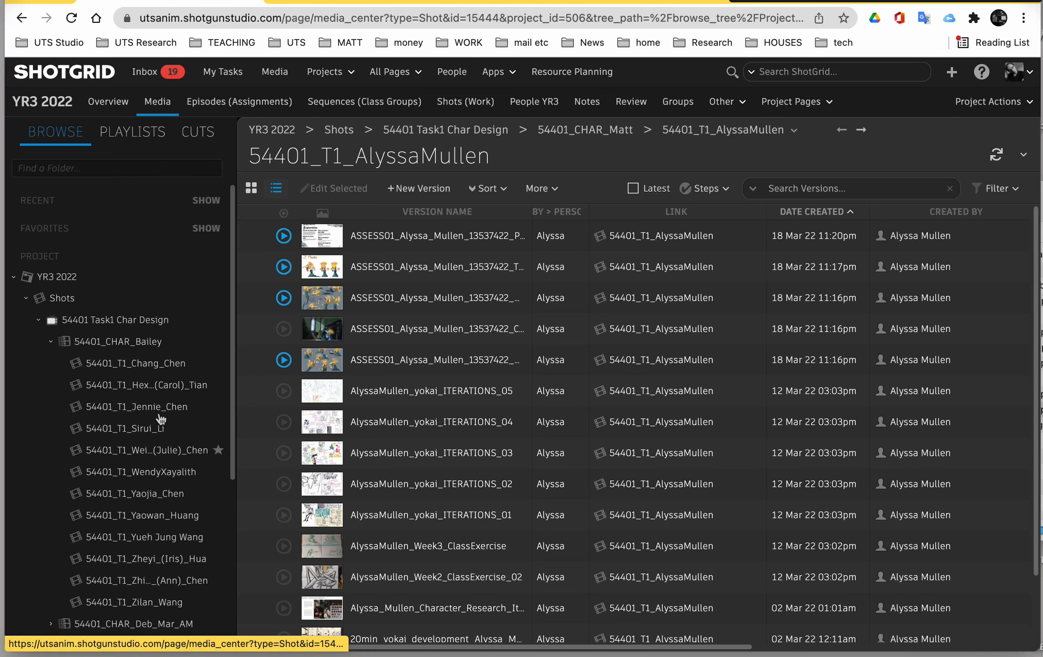
scroll(160, 460, down, 2)
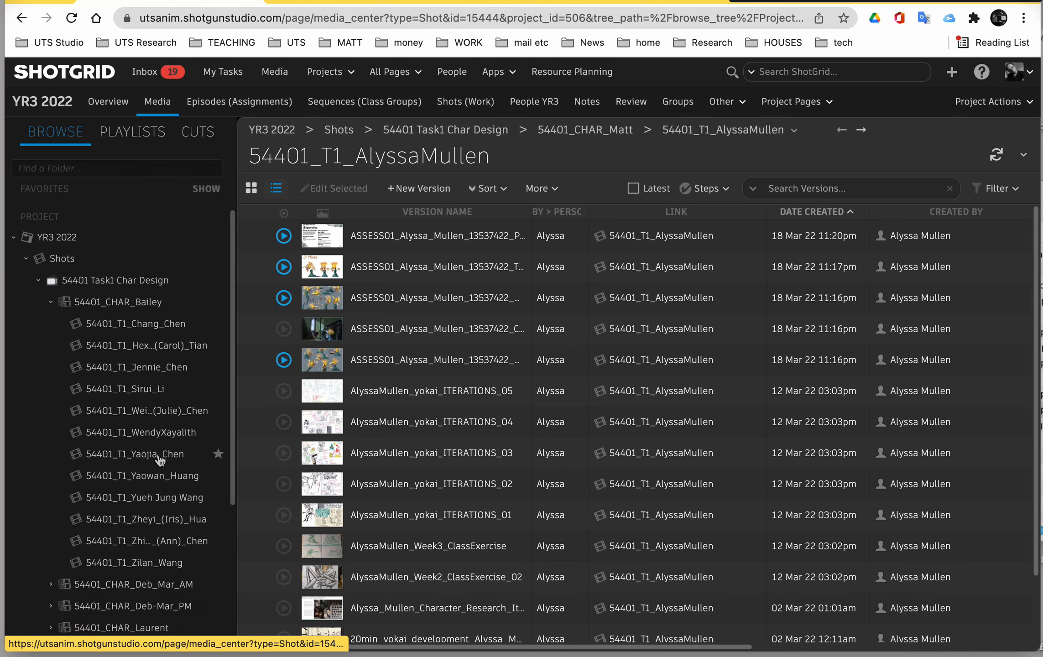
scroll(158, 455, down, 1)
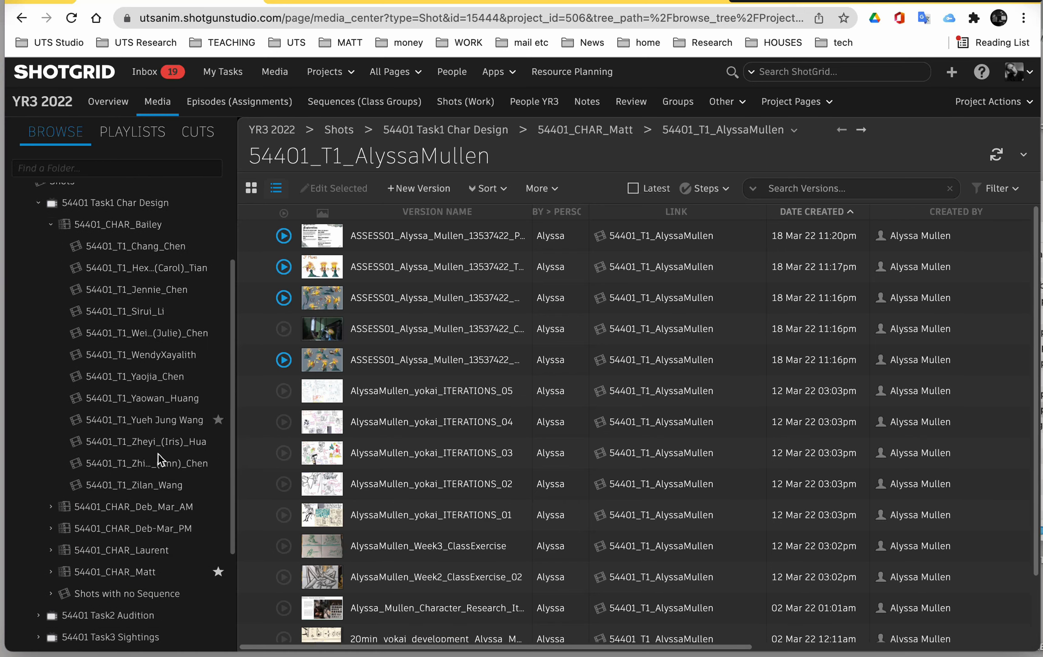
scroll(158, 455, down, 1)
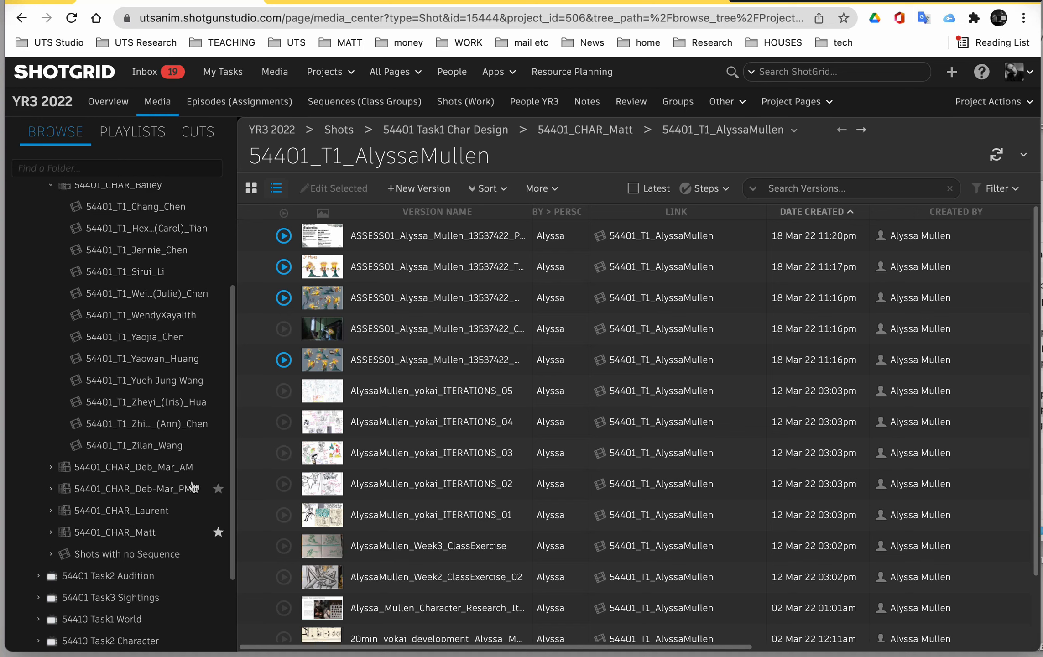
scroll(137, 510, down, 3)
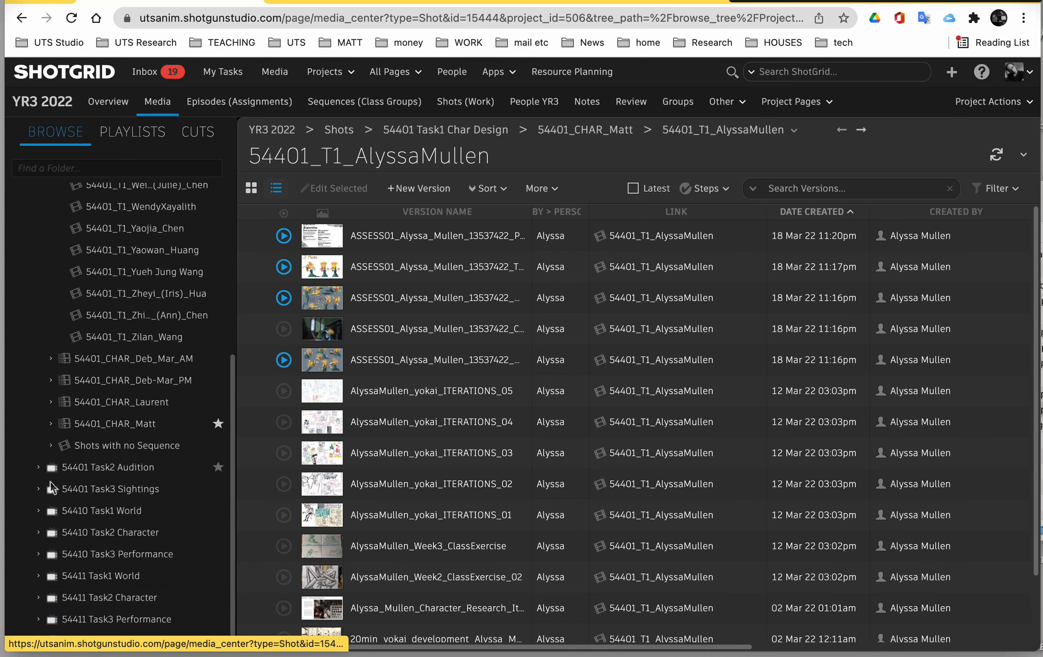
- Expand 54401 Task3 Sightings and its 54401_SIGHT_Matt class group to check for student shots
click(39, 489)
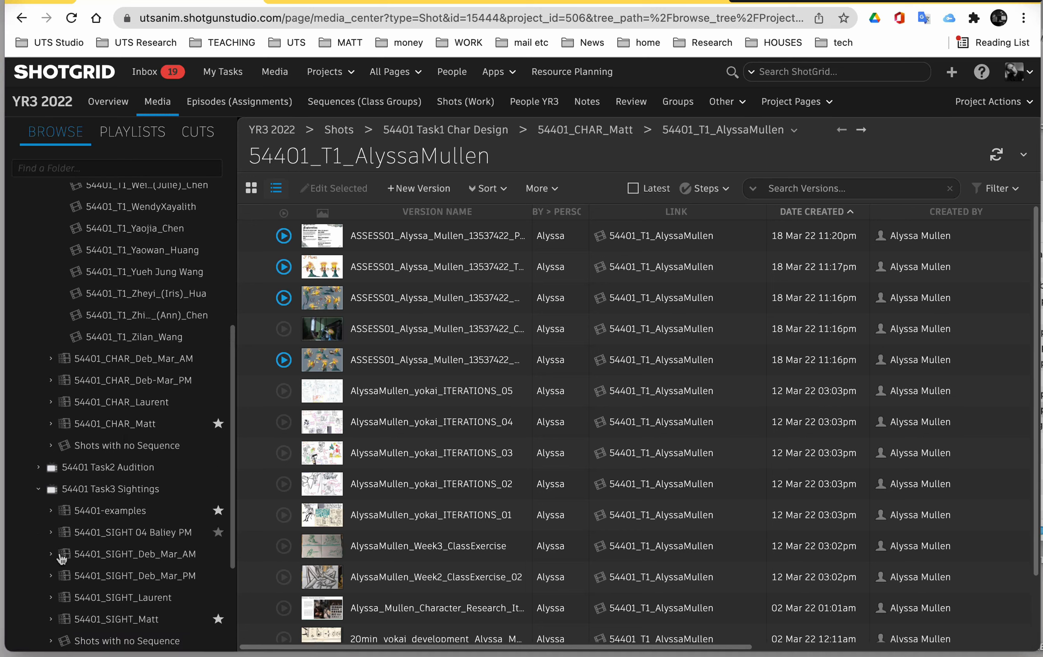
click(52, 620)
scroll(91, 524, down, 5)
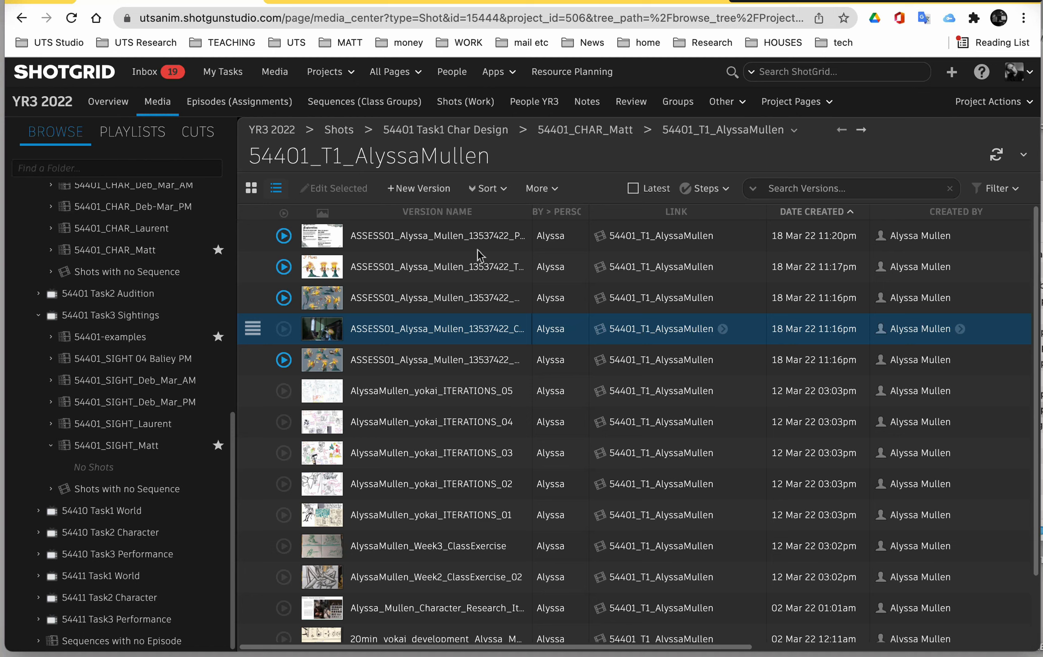
- Switch the student shot's versions to thumbnail view and select the first version
click(251, 192)
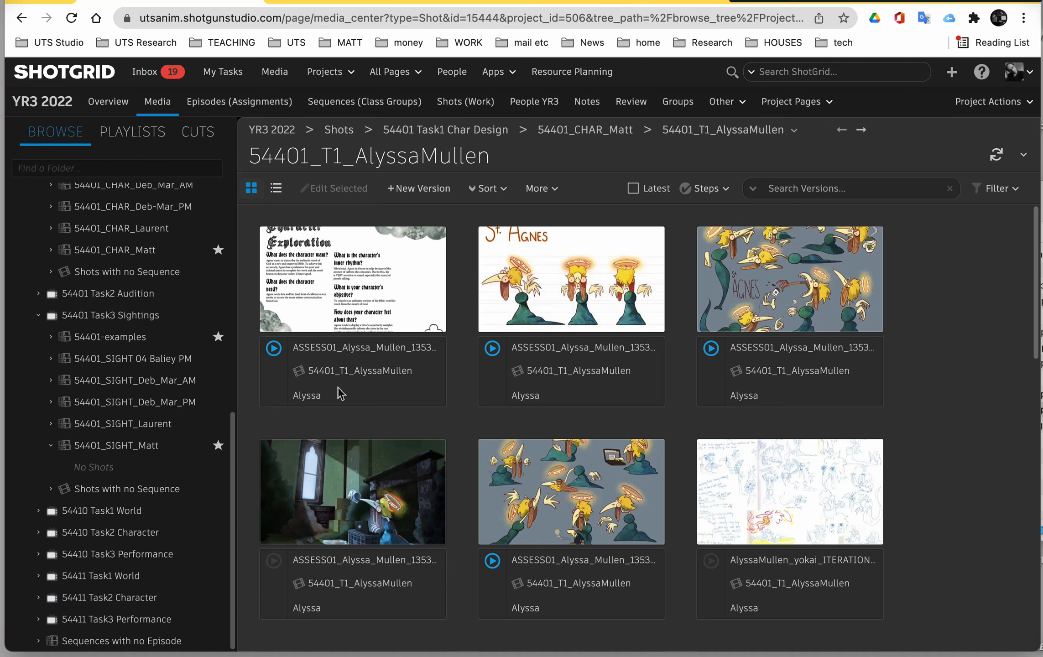
mouse_move(327, 275)
mouse_down()
mouse_move(132, 365)
mouse_move(340, 274)
mouse_up()
- Open Shots with no Sequence under 54401 Task1 Char Design and examine the Link entries on its version thumbnails
scroll(120, 363, up, 15)
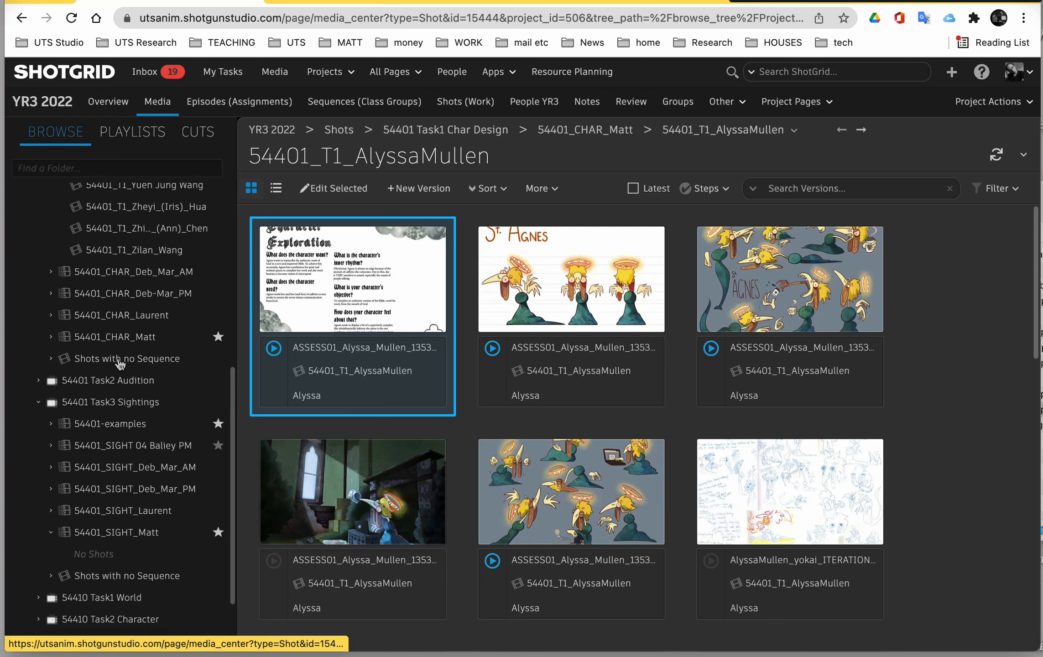
scroll(132, 312, up, 1)
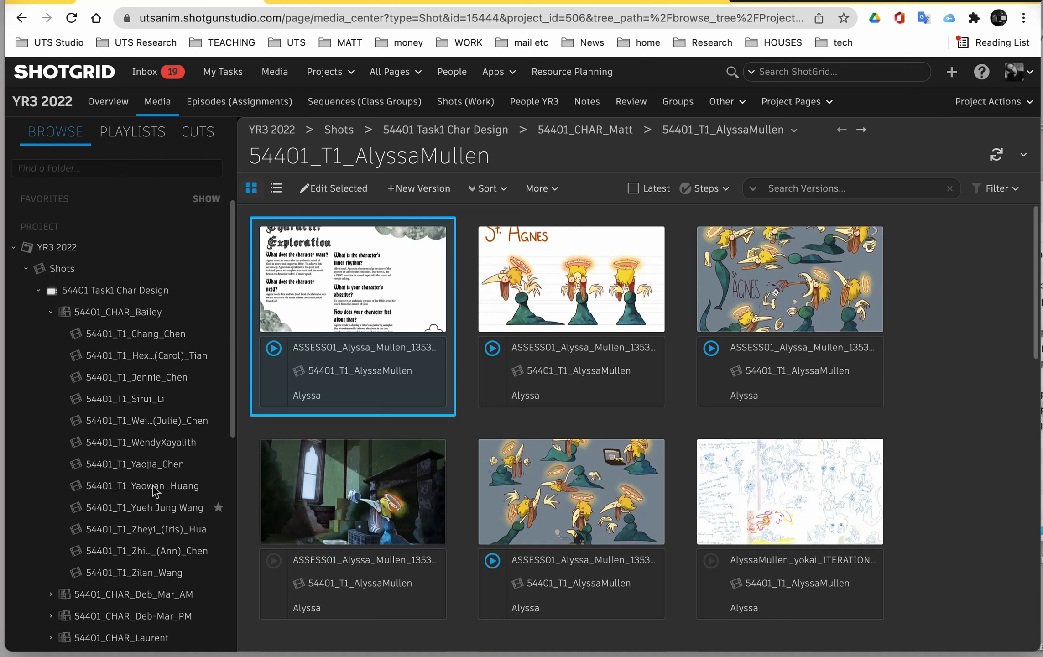
scroll(148, 421, down, 3)
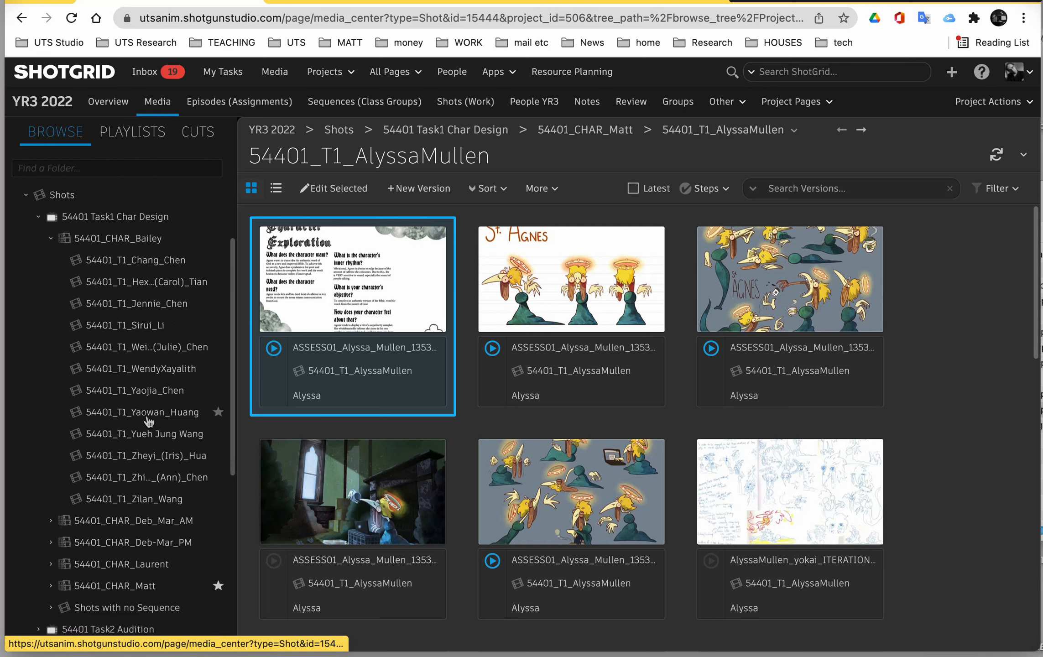
scroll(148, 420, down, 5)
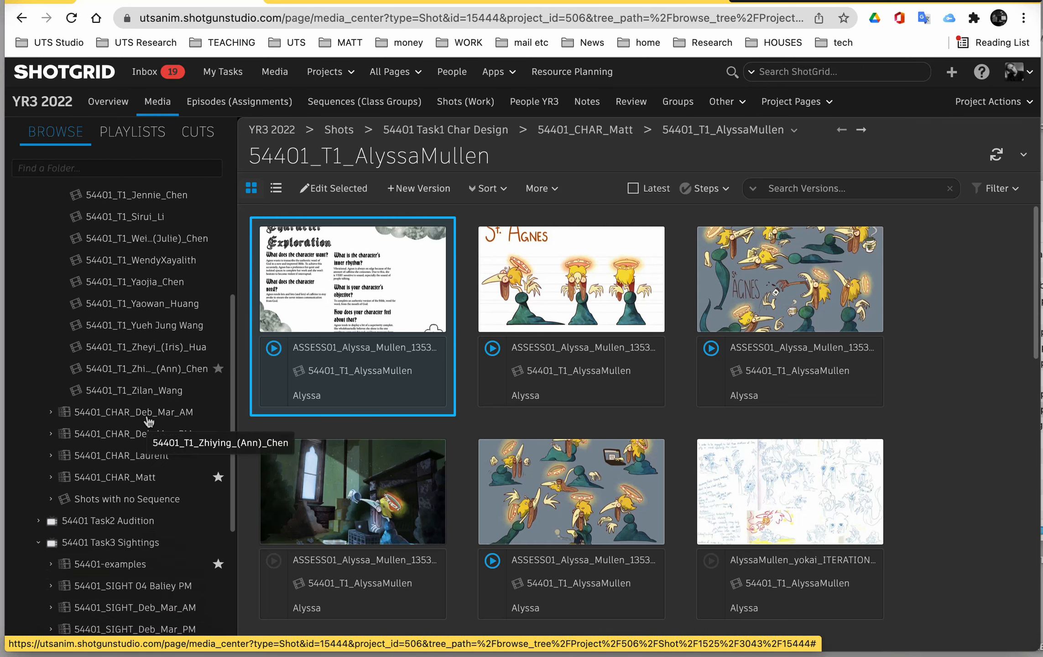
click(97, 499)
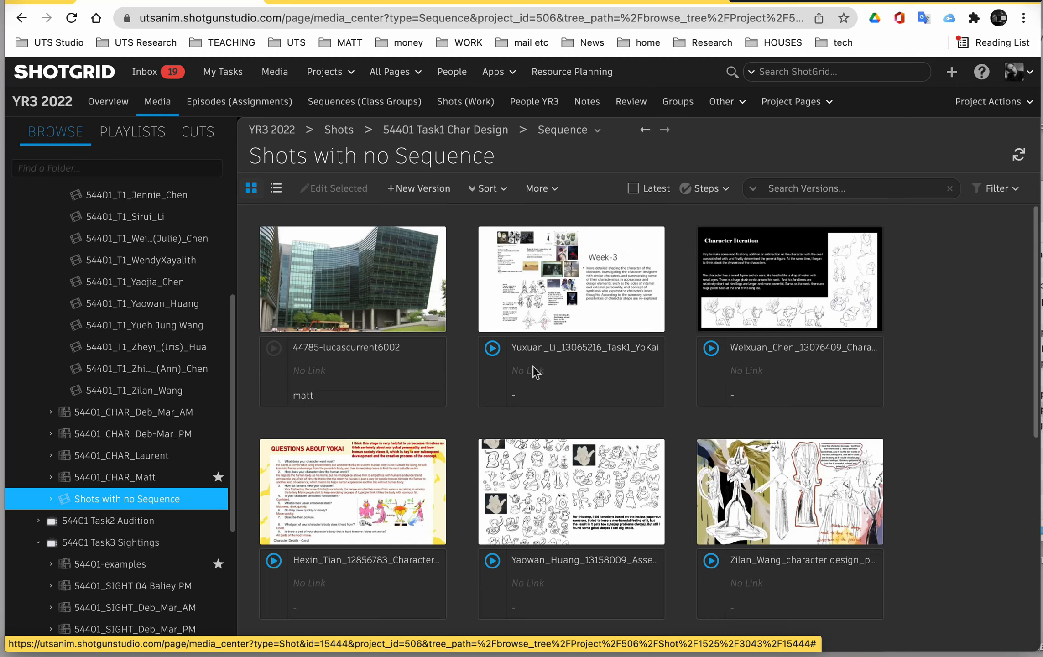
scroll(532, 365, down, 5)
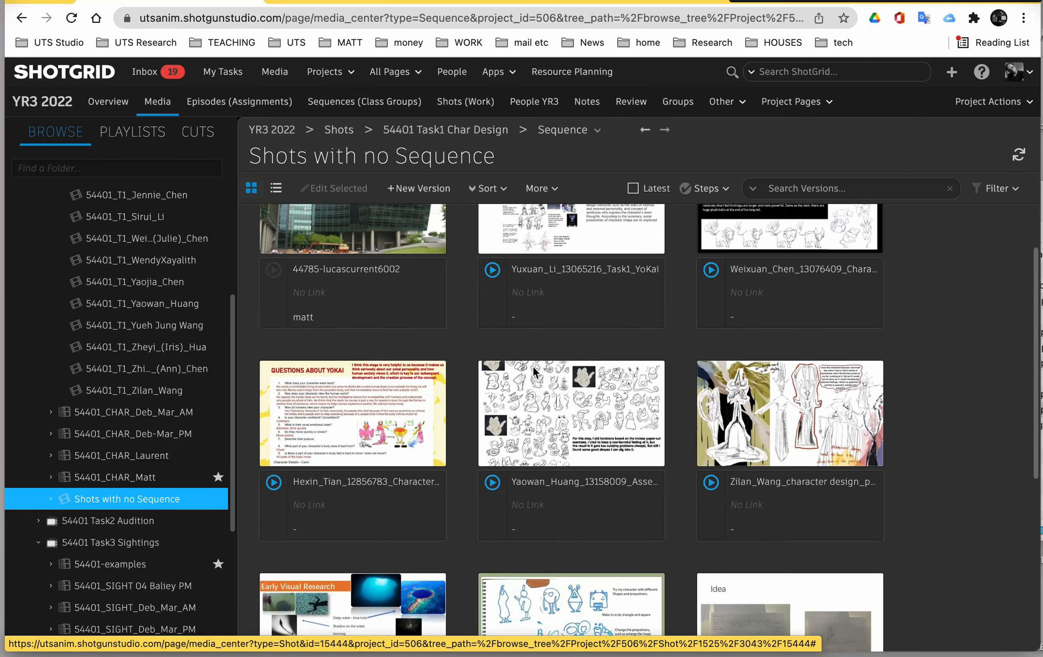
scroll(533, 366, up, 3)
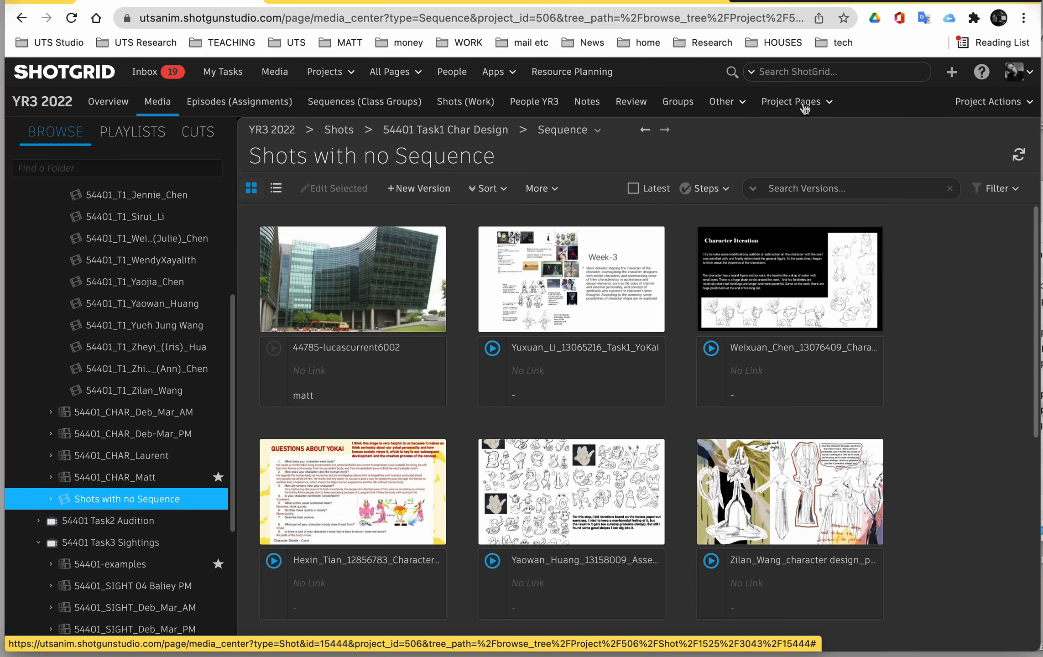